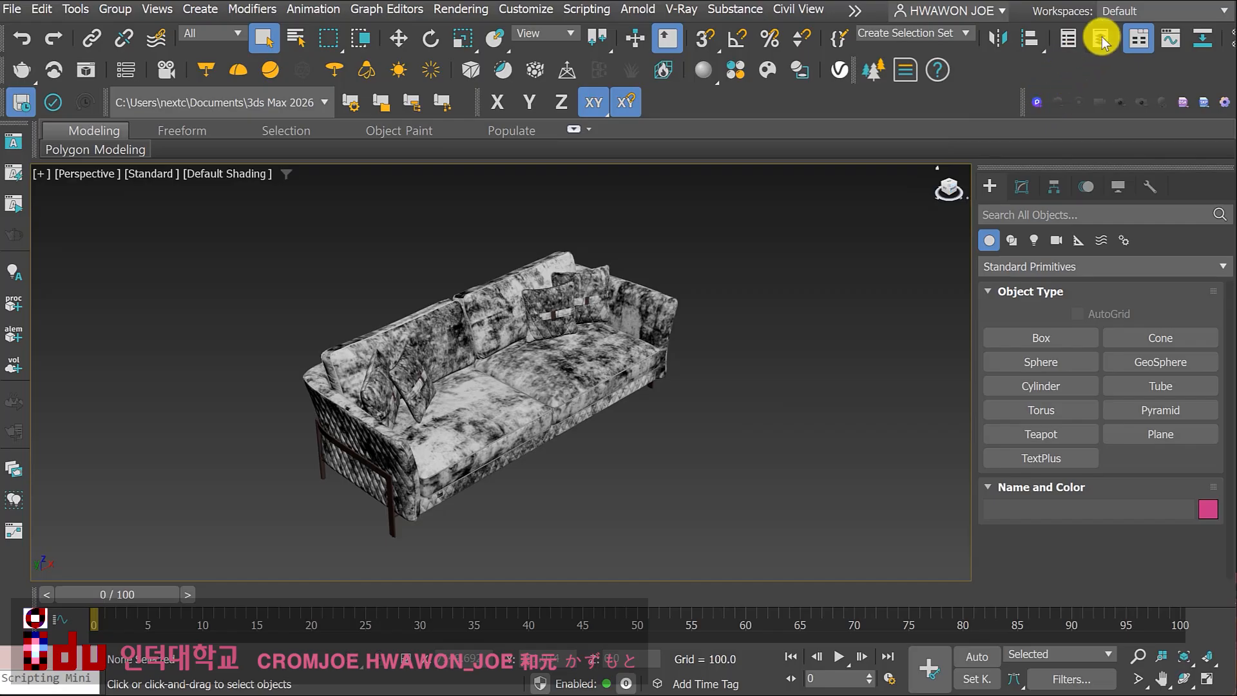
# Open the Layer Explorer and group all the sofa parts under the default group name
pyautogui.click(1101, 36)
pyautogui.moveTo(475, 241); pyautogui.dragTo(836, 530)
pyautogui.click(114, 9)
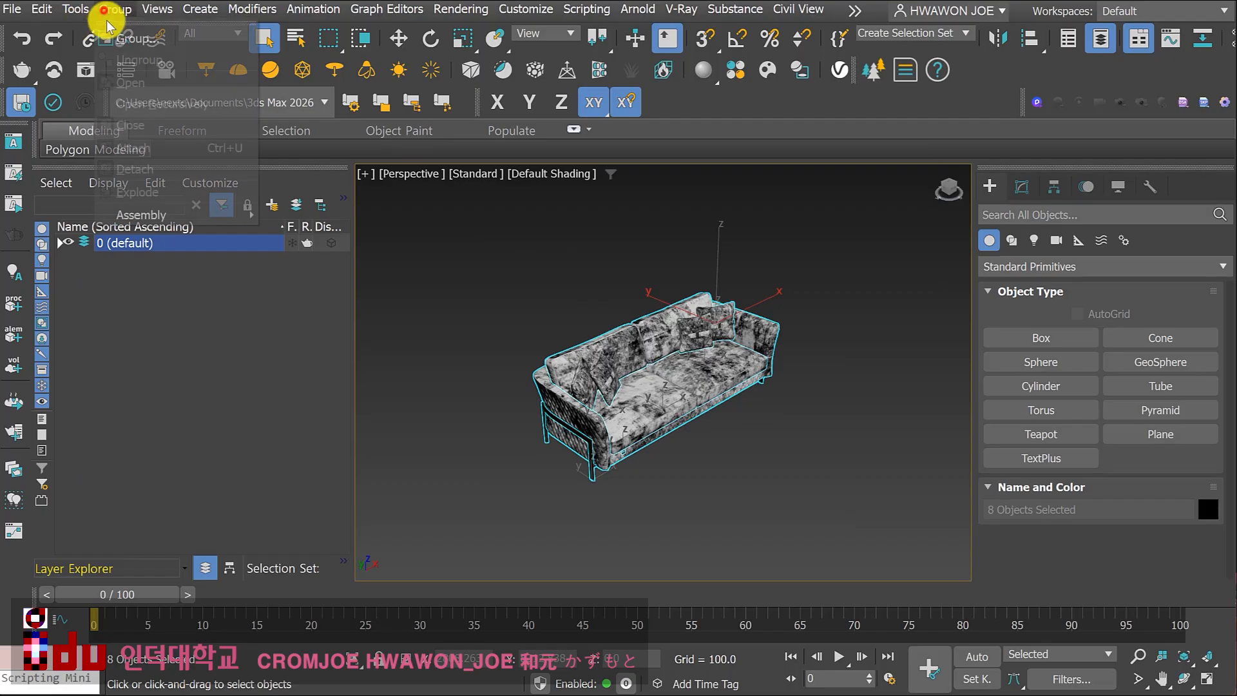
pyautogui.click(113, 40)
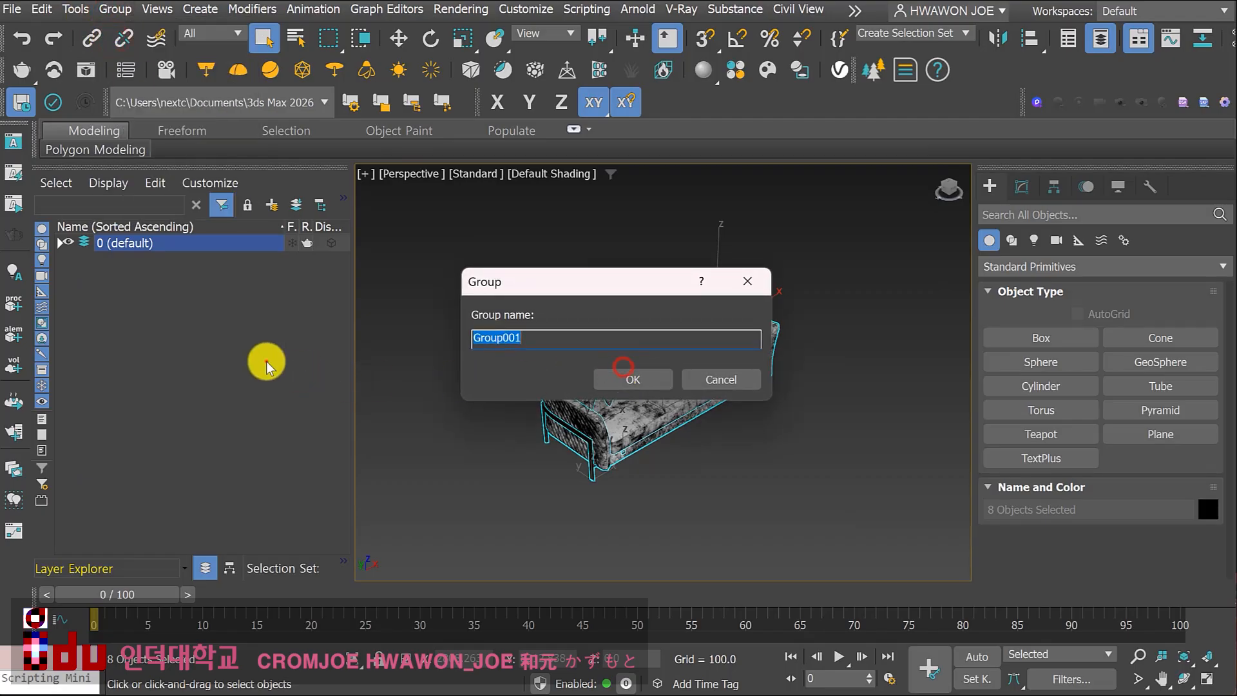
pyautogui.click(606, 380)
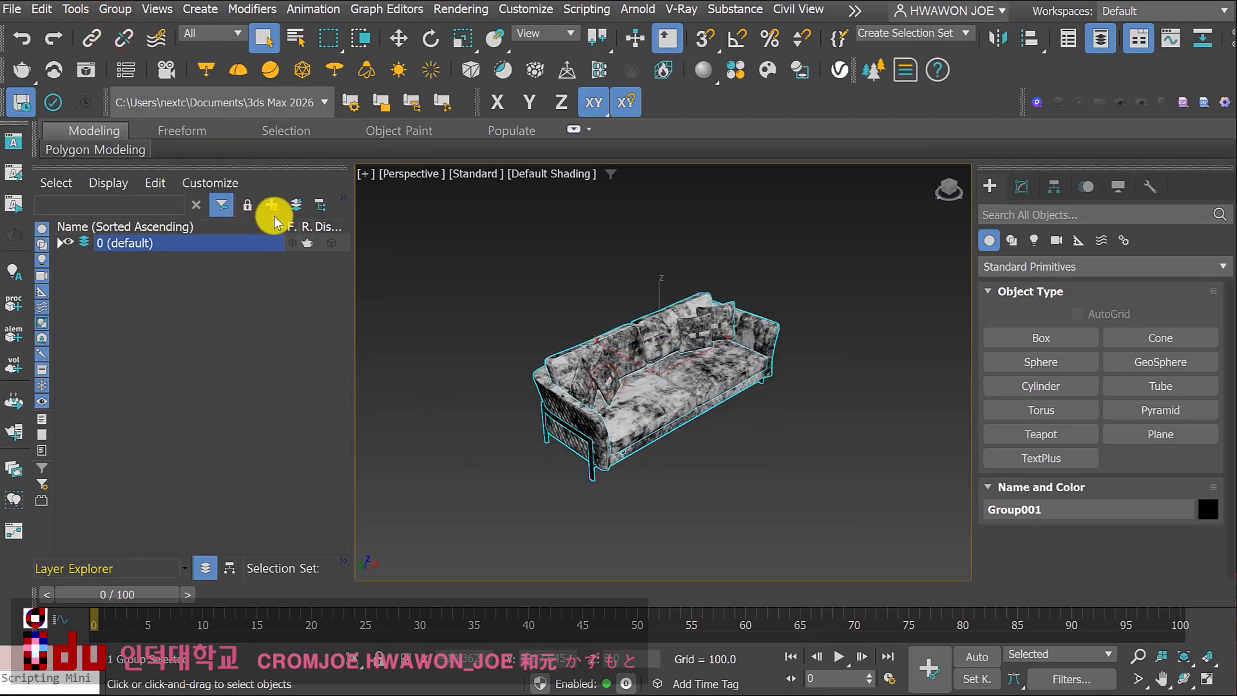
# Create a layer named sofa that contains the grouped sofa, and keep it as the active layer
pyautogui.click(272, 205)
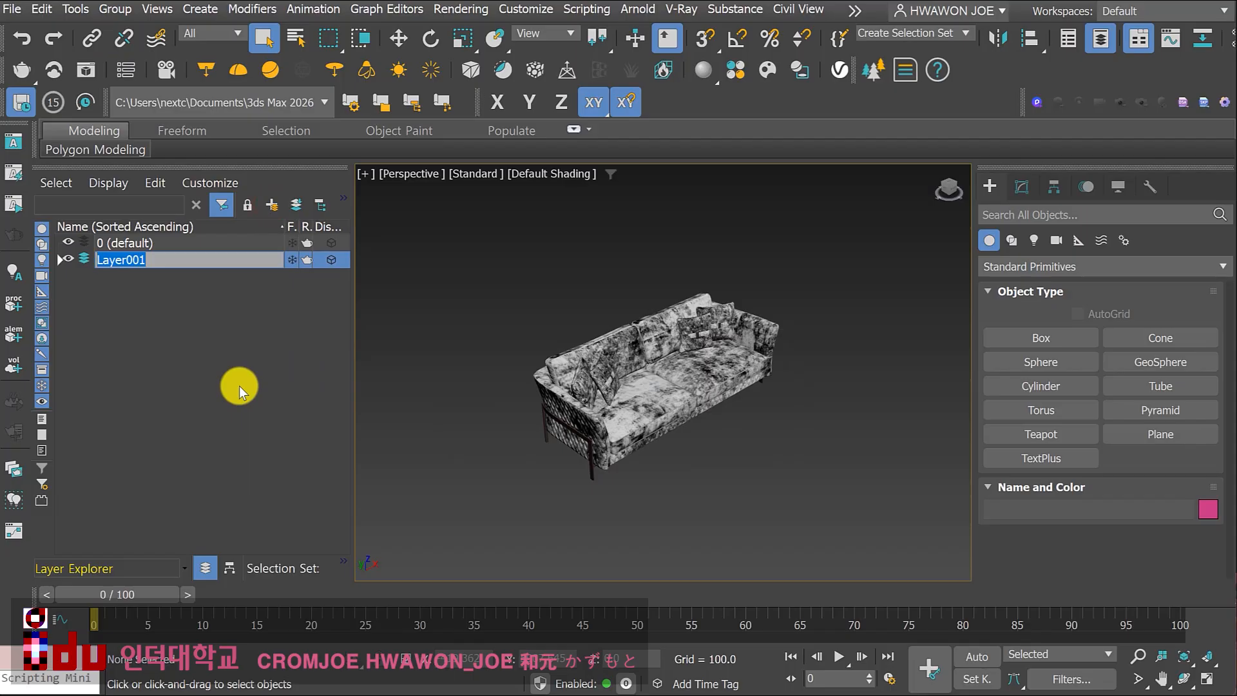
pyautogui.write('sofa')
pyautogui.press('Return')
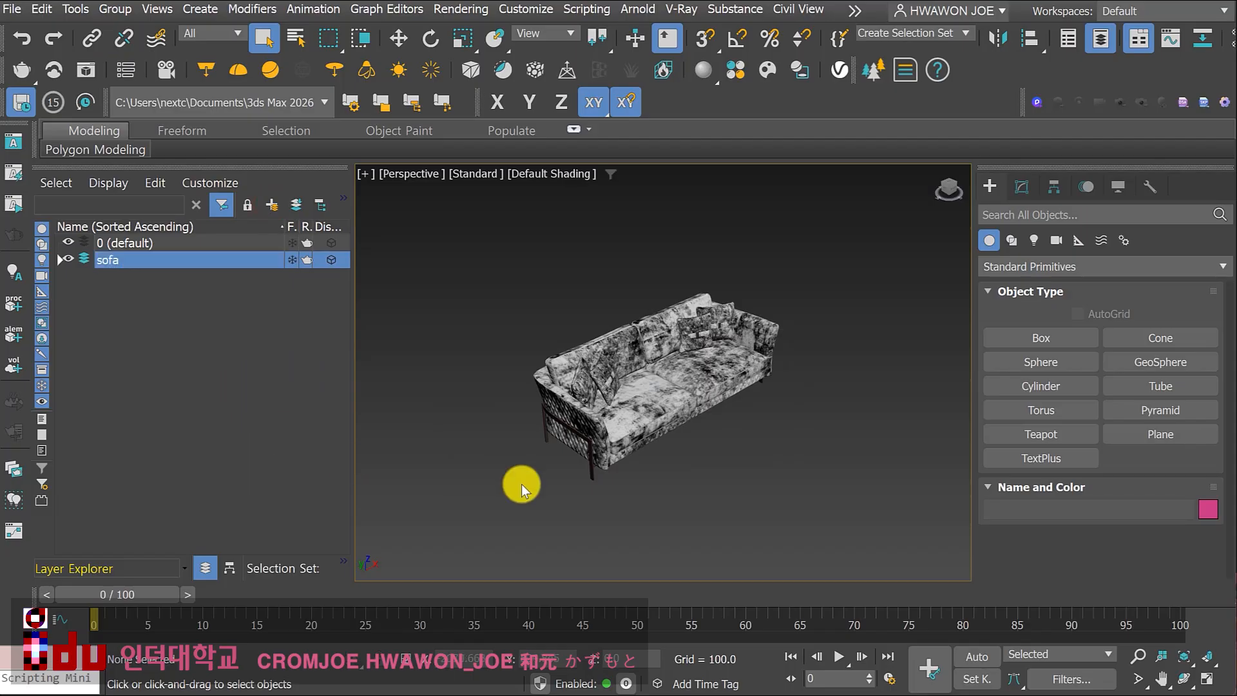
pyautogui.click(614, 420)
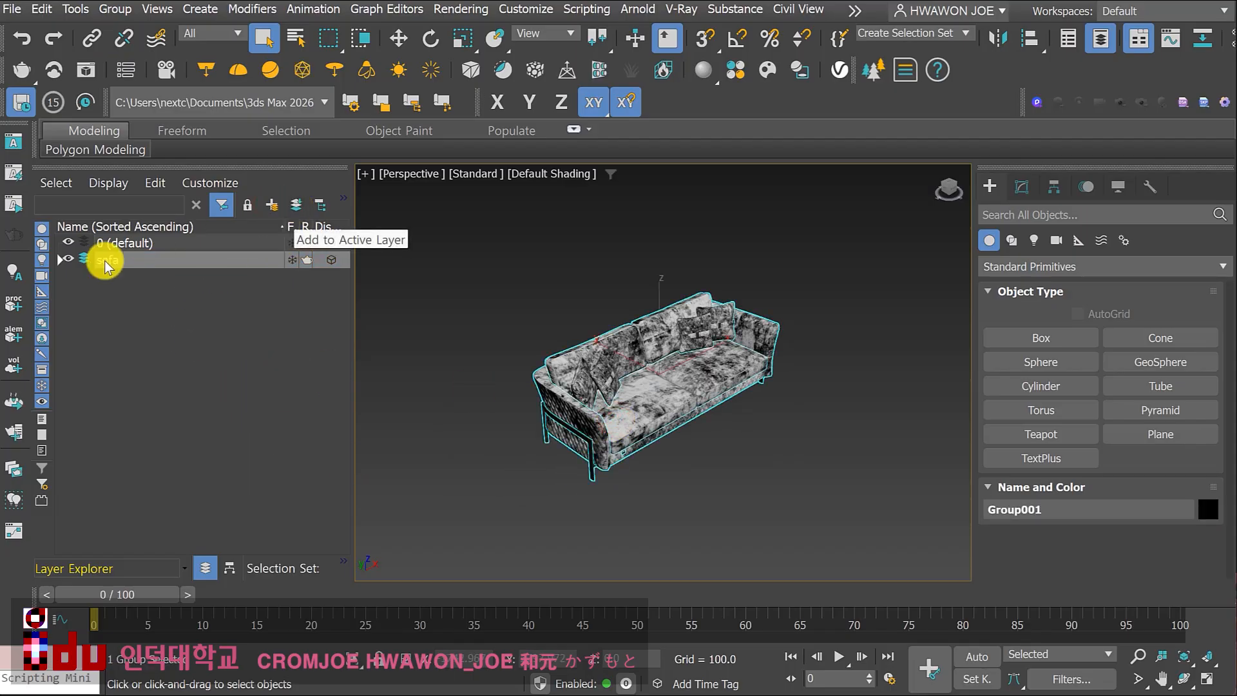
pyautogui.click(85, 261)
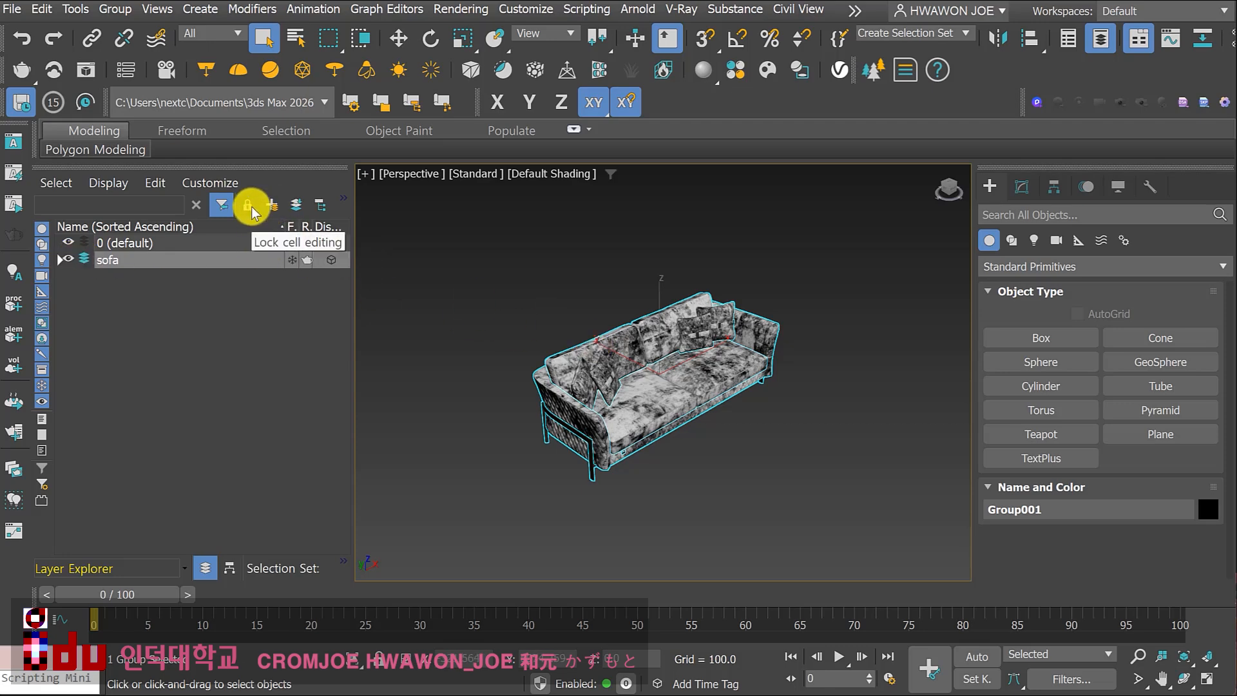
# With nothing selected, create a new active layer named floor
pyautogui.click(794, 458)
pyautogui.click(269, 203)
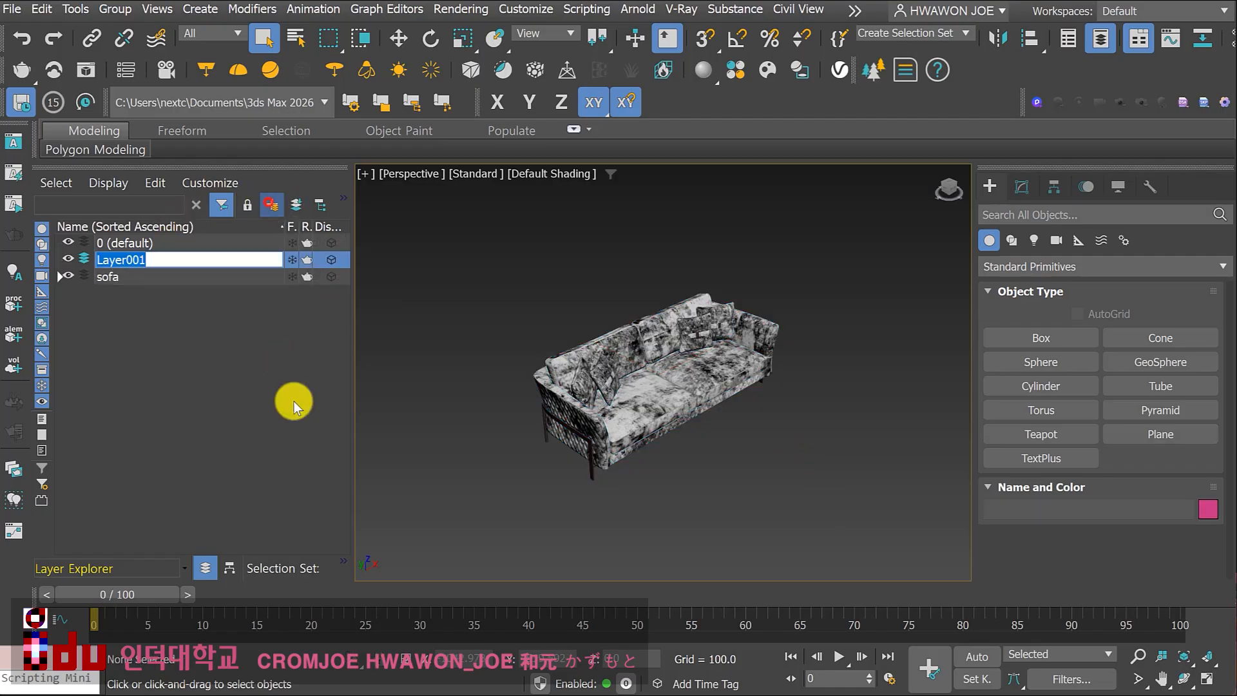
pyautogui.write('floor')
pyautogui.press('Return')
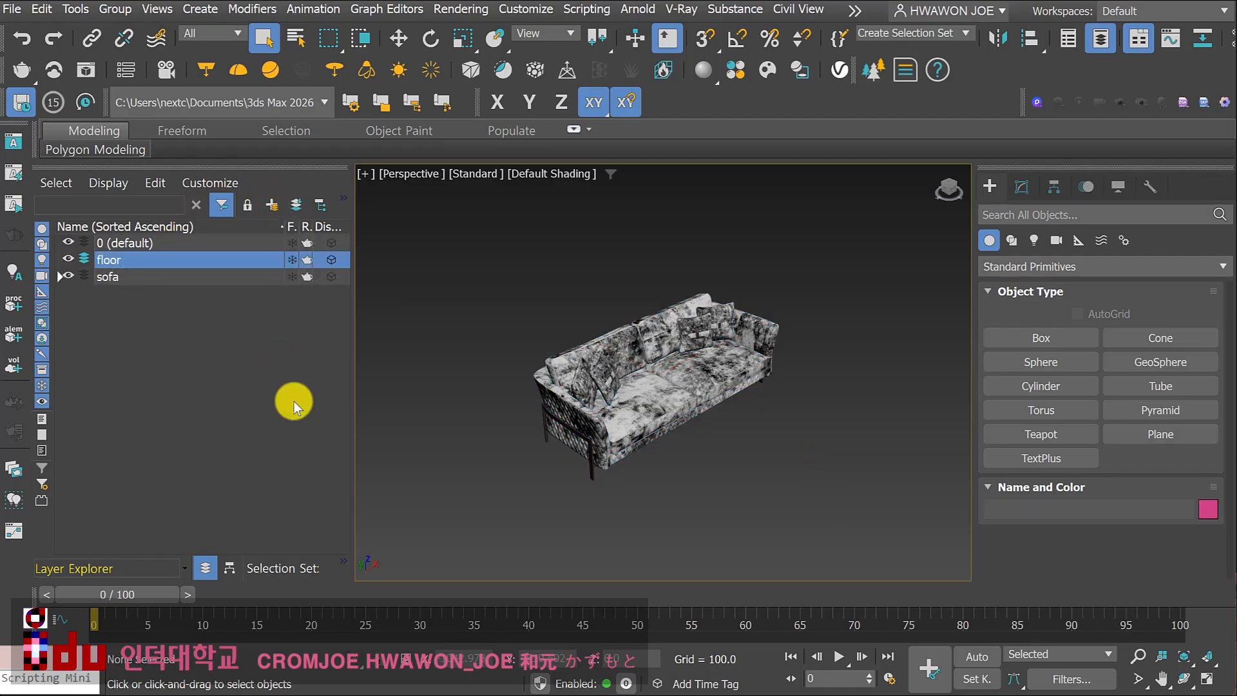
# Draw a plane about 4792 long and 5848 wide around the sofa in the Top view
pyautogui.click(1182, 435)
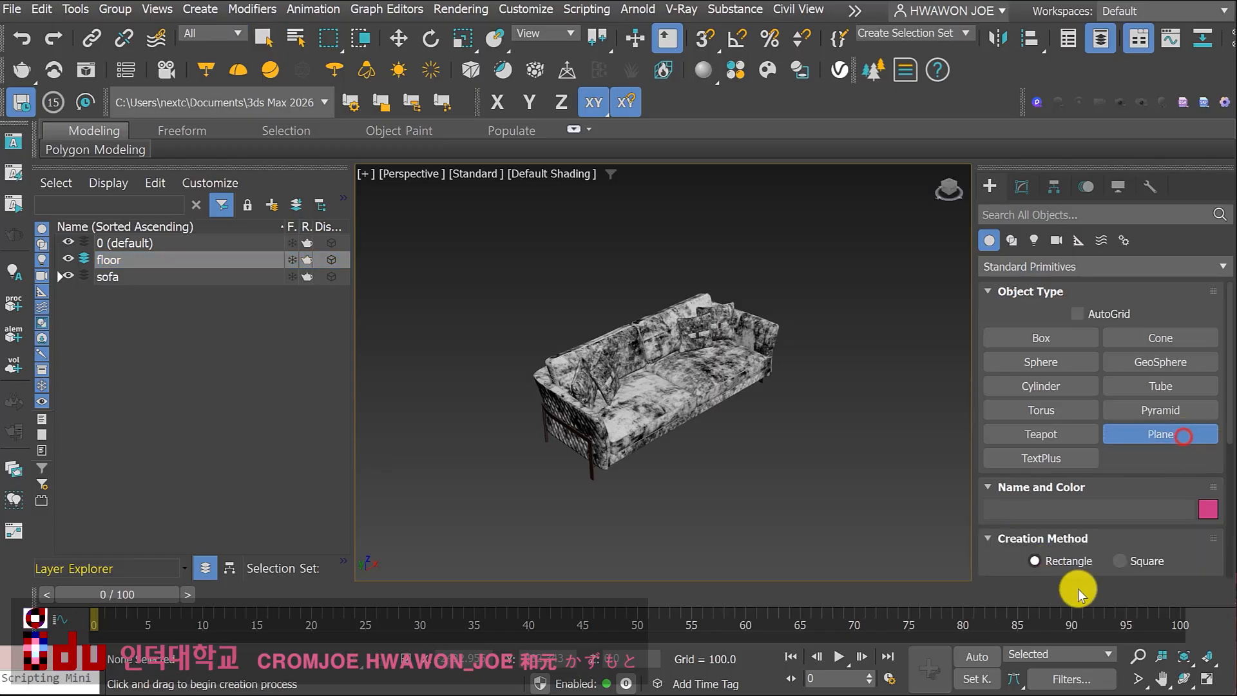
pyautogui.hotkey('alt', 'w')
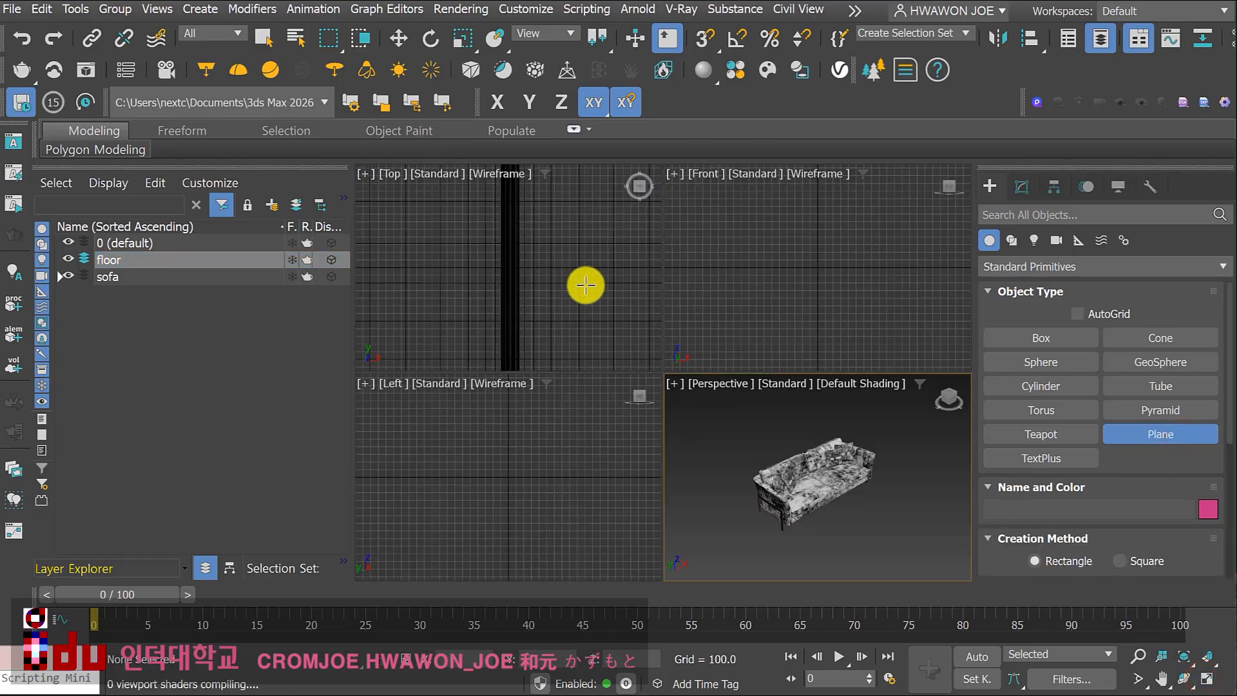
pyautogui.scroll(-4, 525, 281)
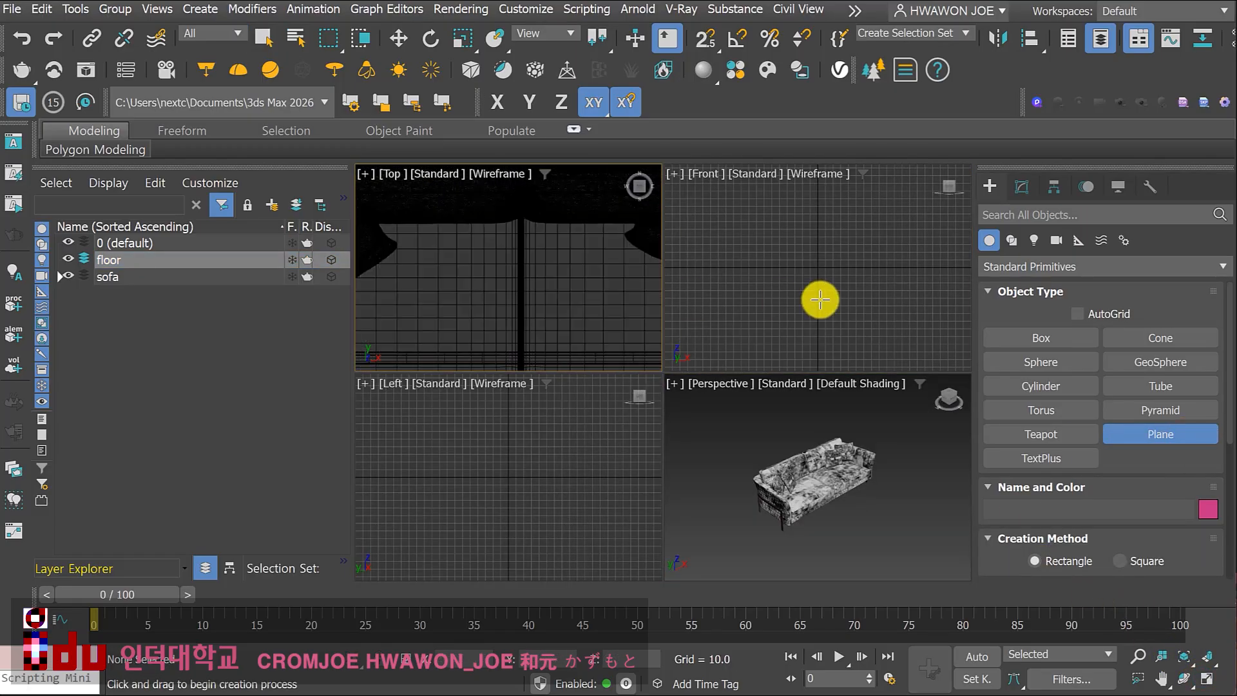
pyautogui.scroll(-5, 534, 279)
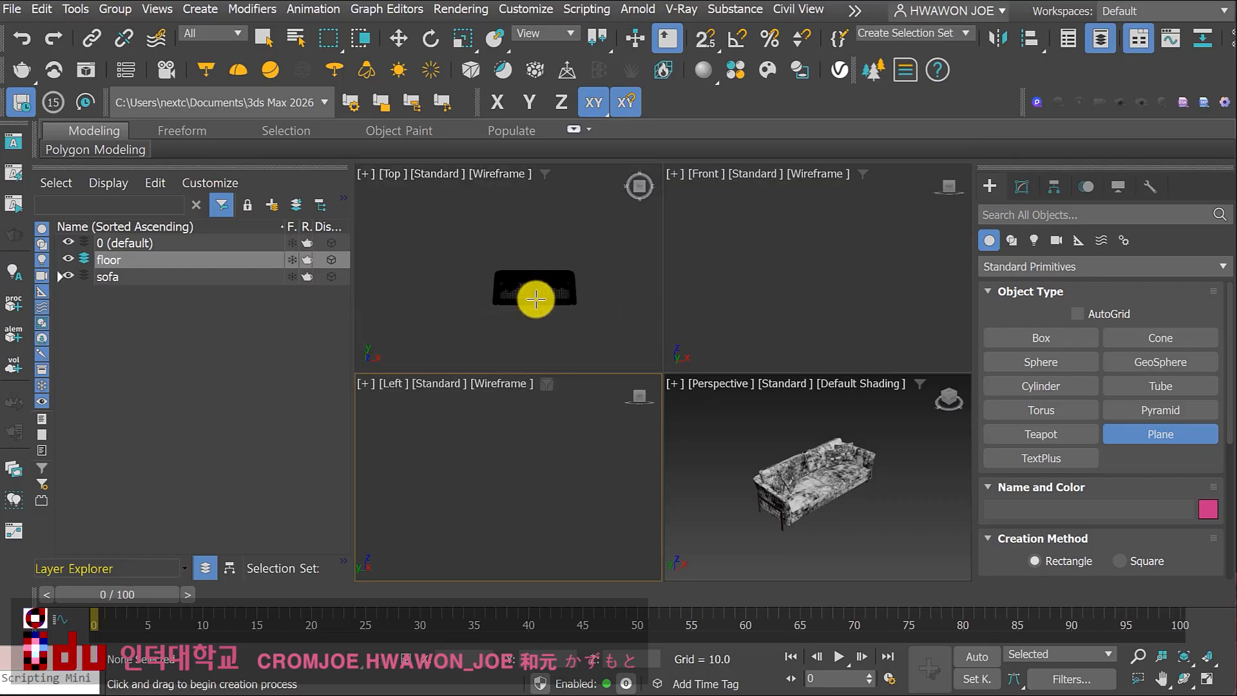
pyautogui.moveTo(419, 197); pyautogui.dragTo(614, 358)
pyautogui.scroll(-3, 503, 276)
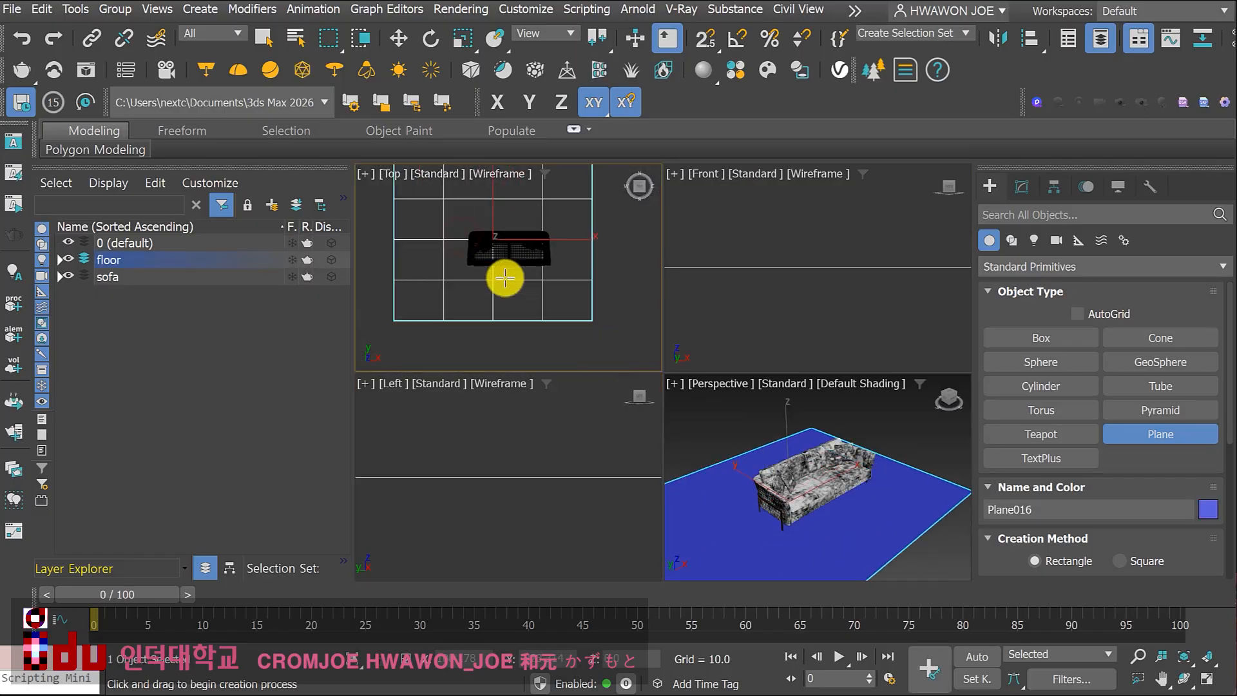
pyautogui.rightClick(590, 305)
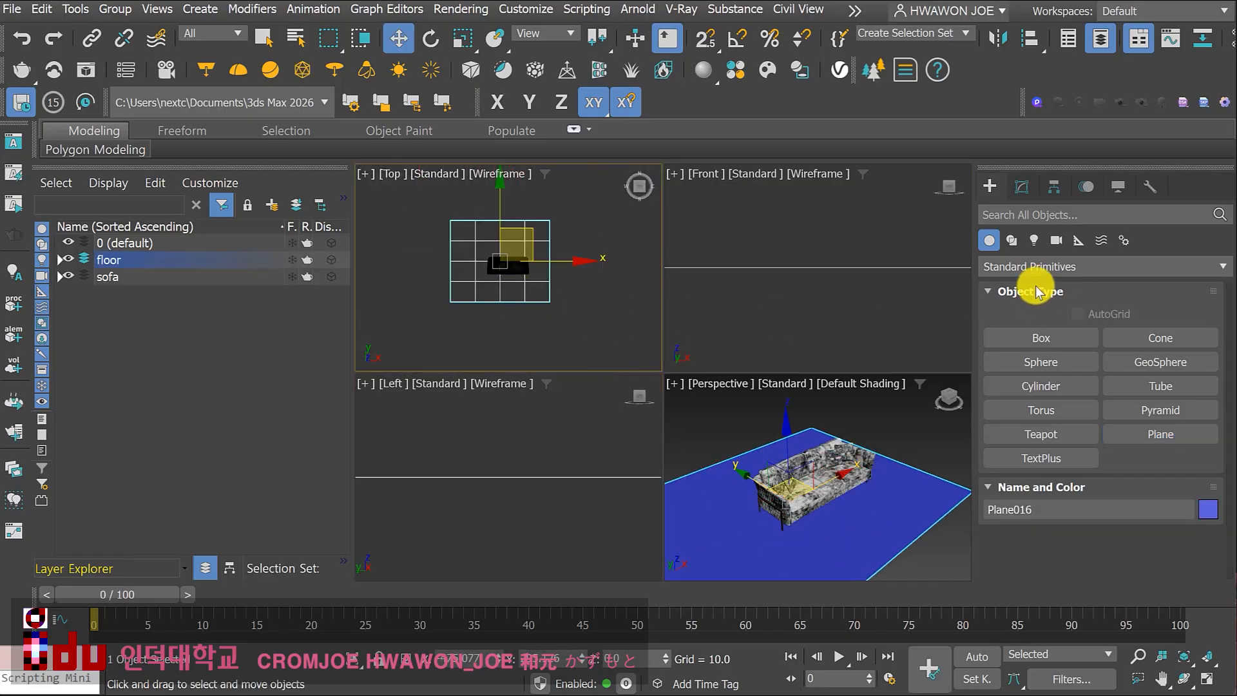
# Enlarge the plane to about 10639 long and 16082 wide, and move it so it is centred under the sofa
pyautogui.click(1021, 187)
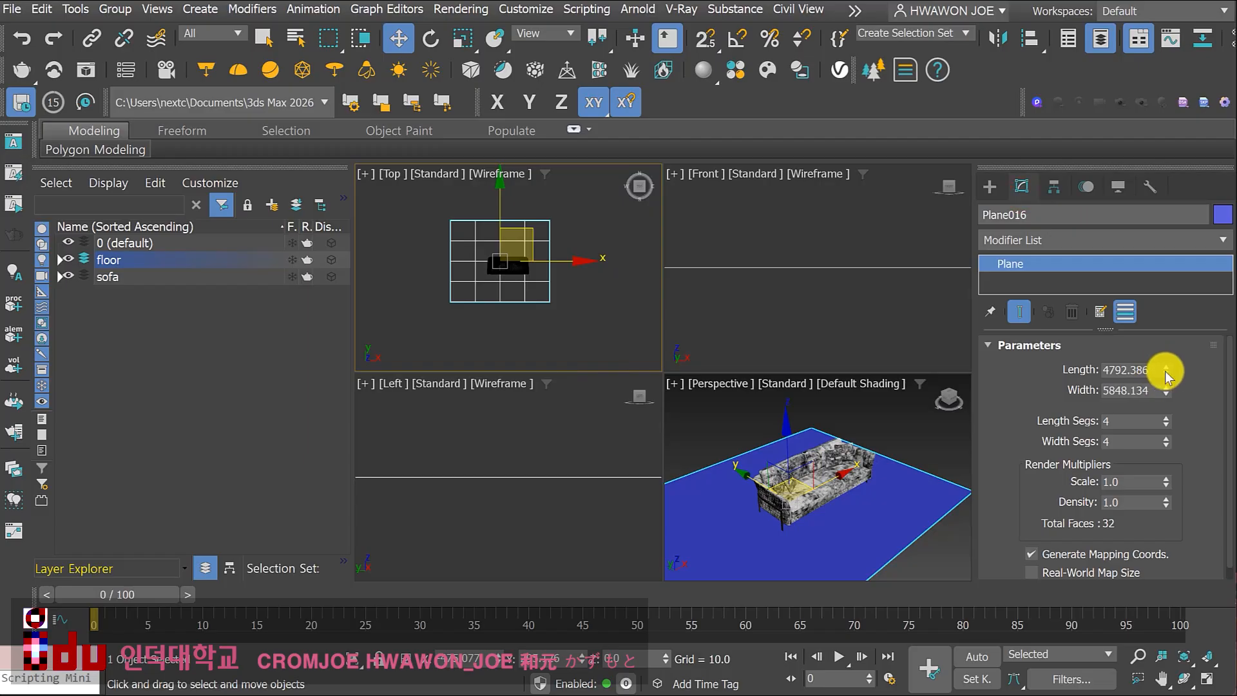
pyautogui.moveTo(1165, 368); pyautogui.dragTo(1167, 335)
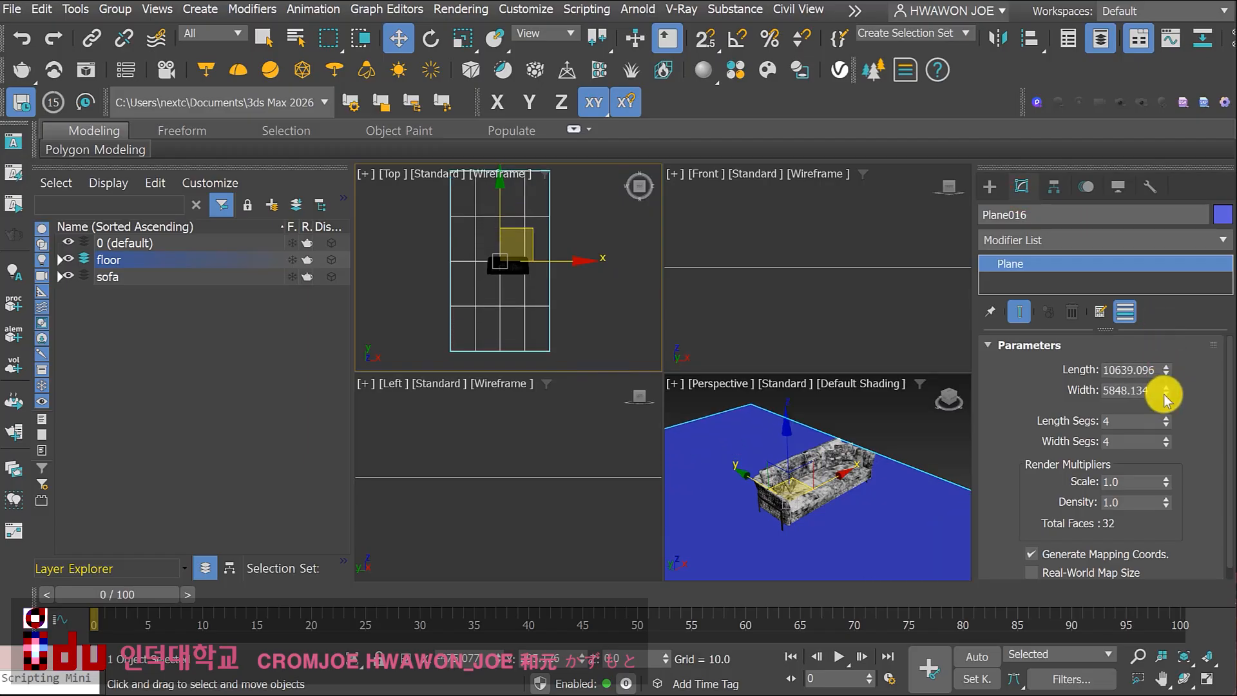
pyautogui.moveTo(1164, 391); pyautogui.dragTo(1171, 322)
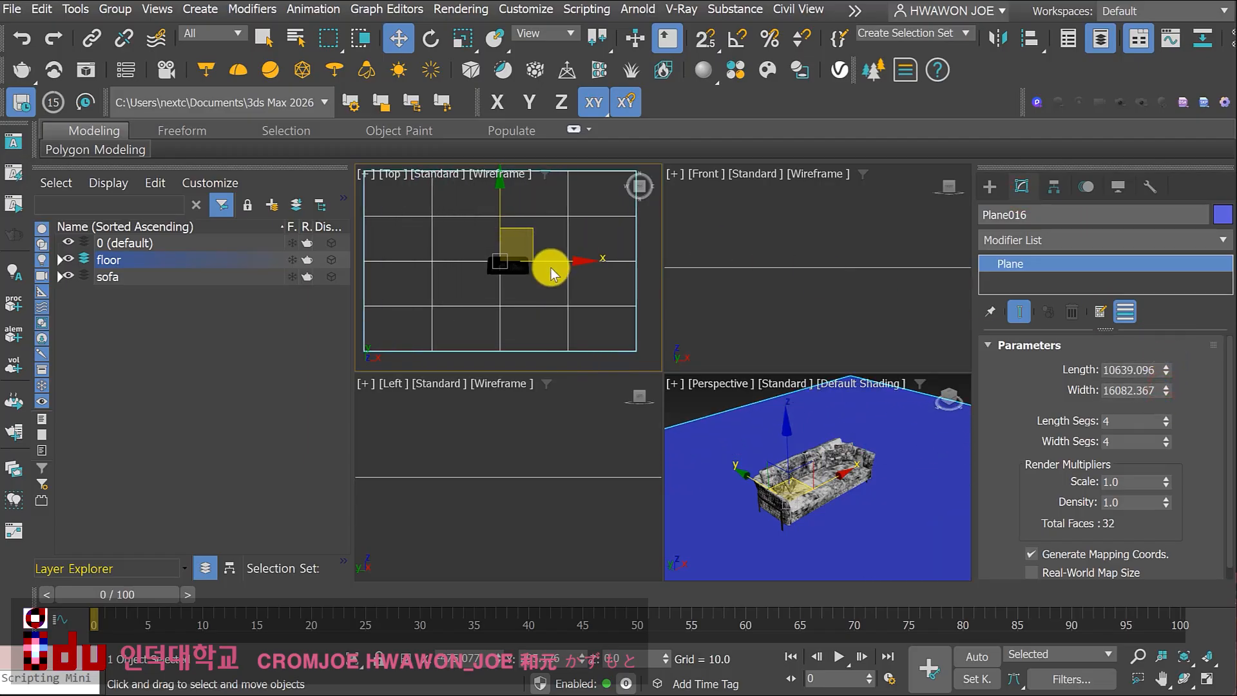
pyautogui.moveTo(547, 248)
pyautogui.mouseDown()
pyautogui.moveTo(571, 279)
pyautogui.moveTo(558, 252)
pyautogui.mouseUp()
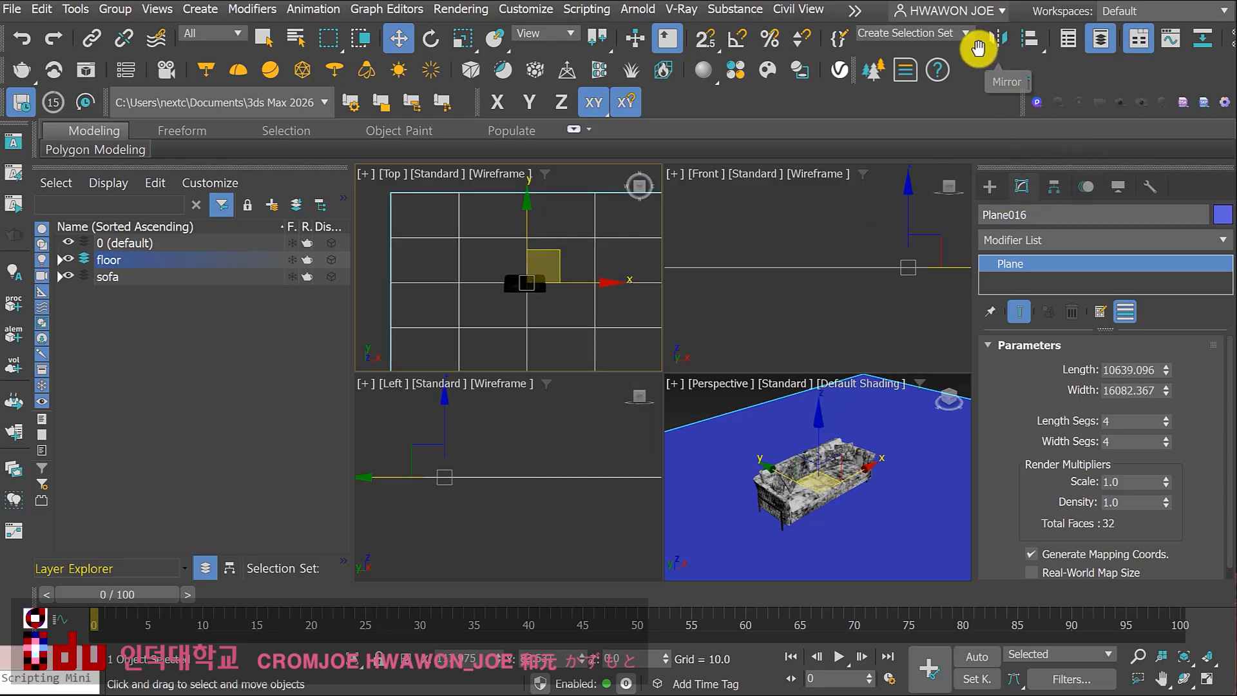
# Open the Slate Material Editor and add a VRayMtl material to the node view
pyautogui.moveTo(978, 49); pyautogui.dragTo(759, 40)
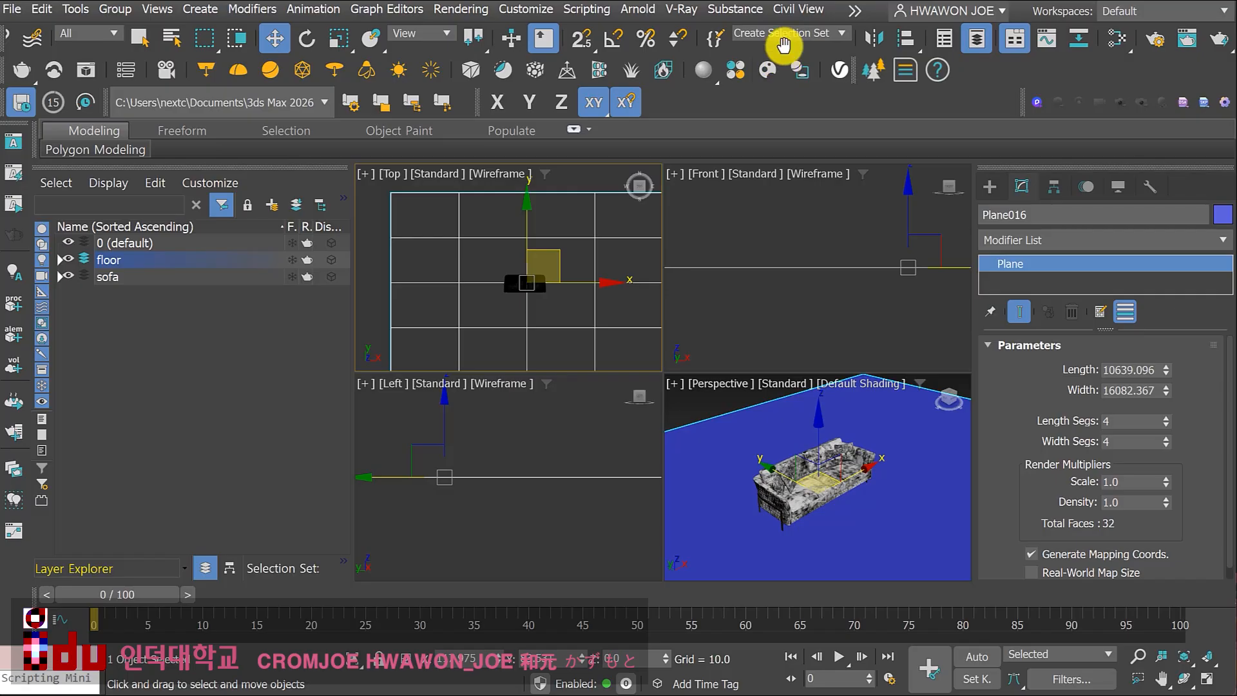
pyautogui.click(1119, 50)
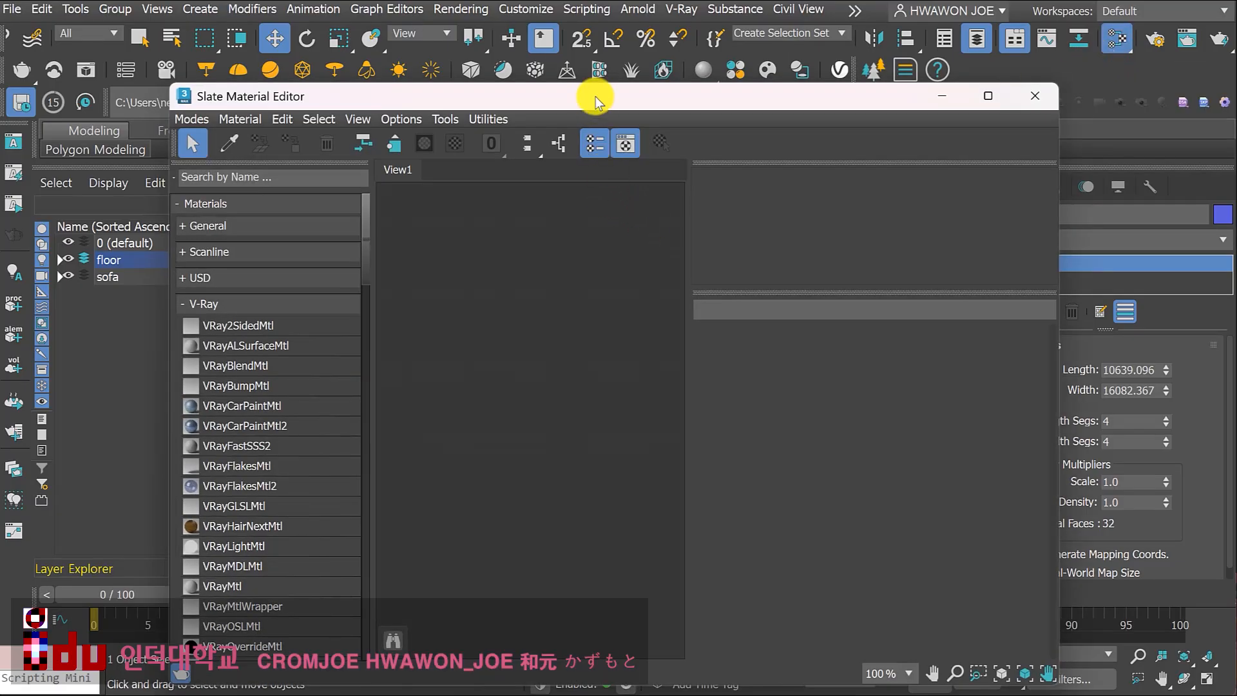
pyautogui.moveTo(595, 97); pyautogui.dragTo(657, 50)
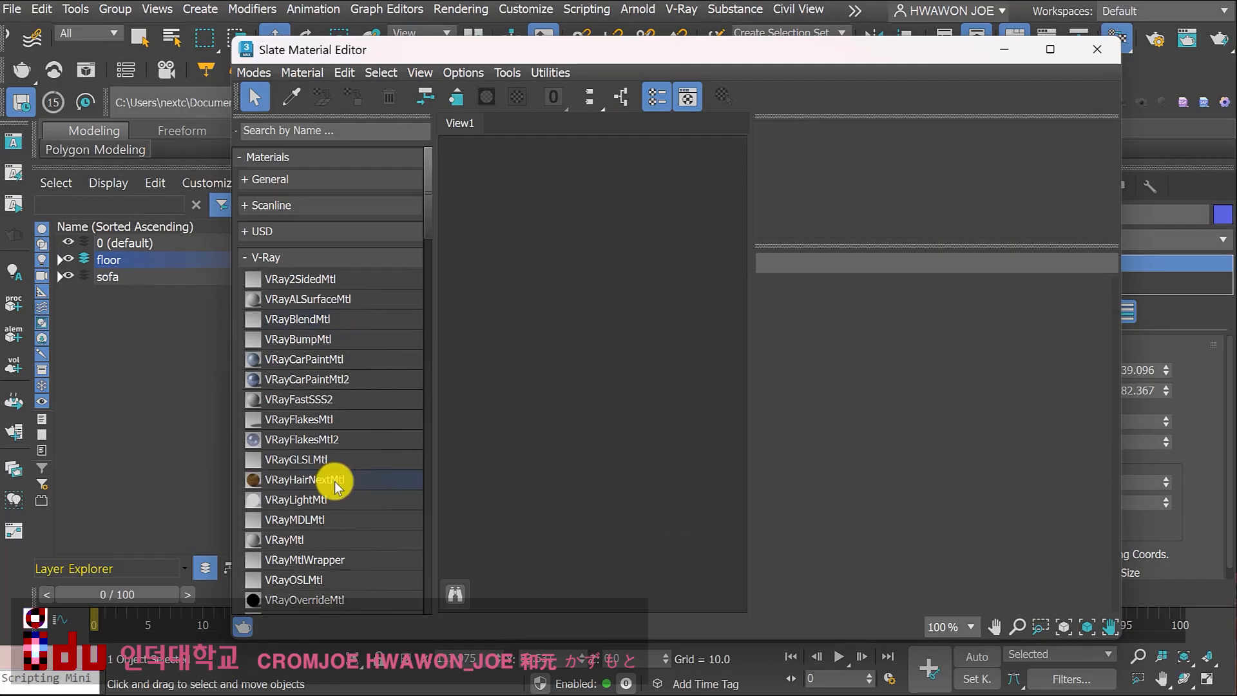
pyautogui.click(283, 539)
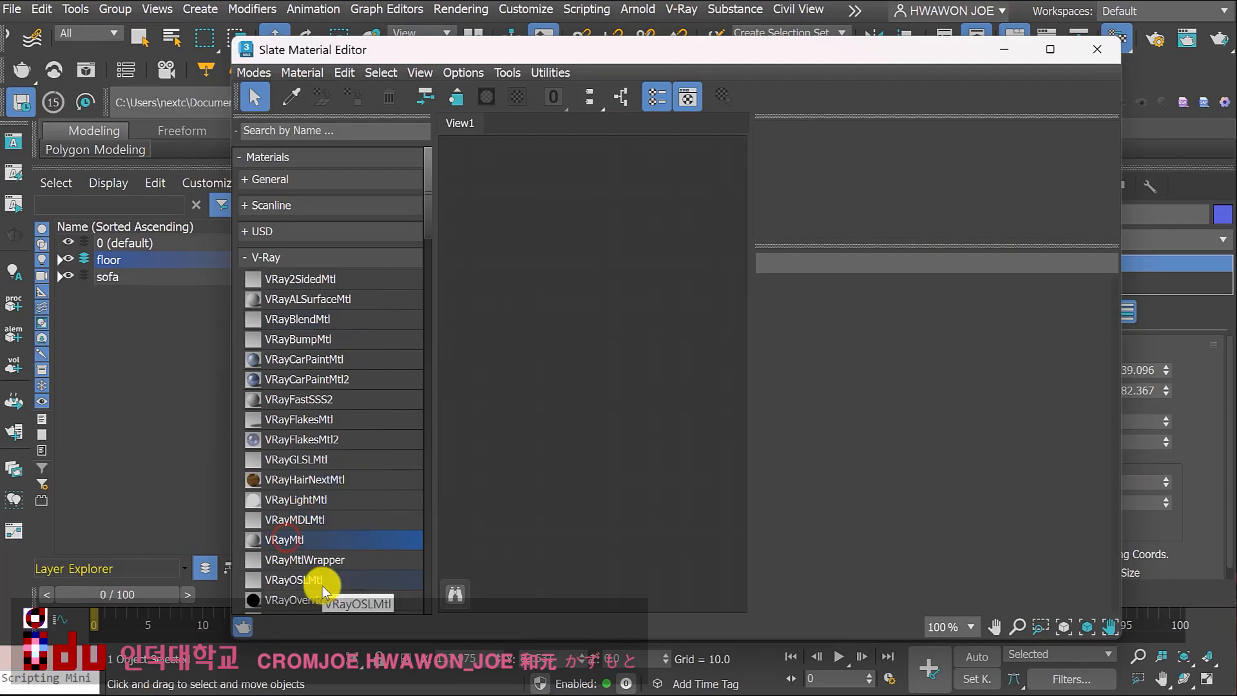
pyautogui.moveTo(300, 538); pyautogui.dragTo(622, 284)
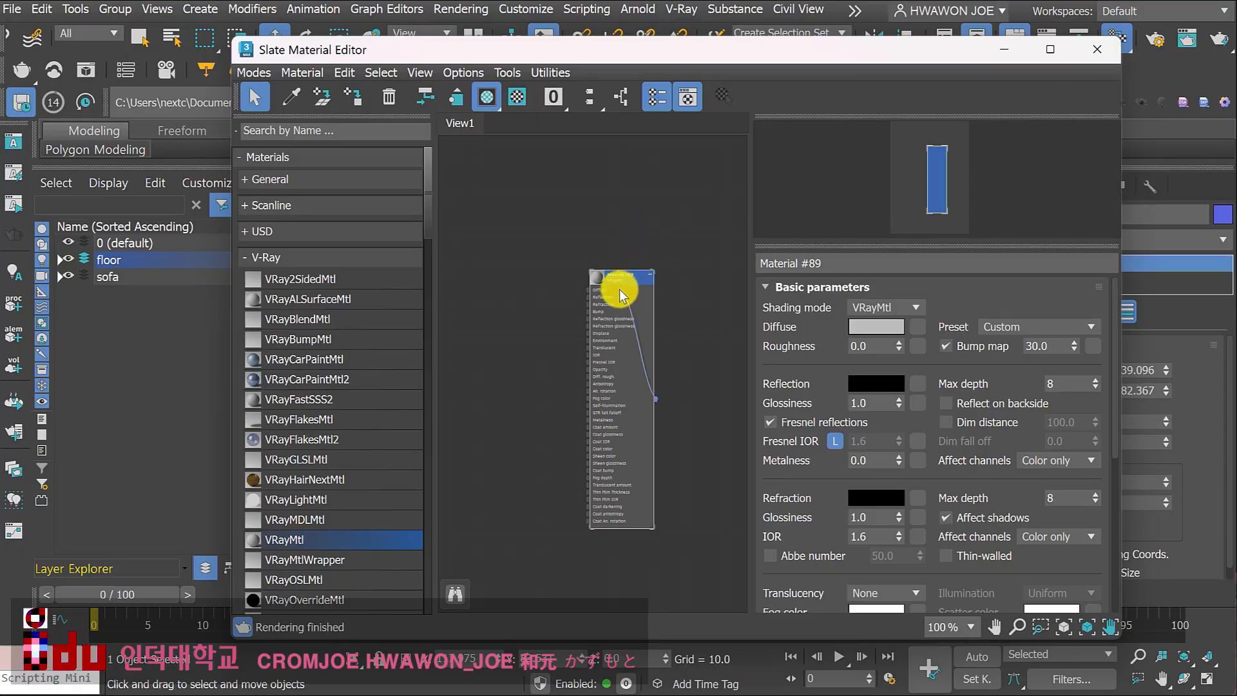
pyautogui.moveTo(621, 295); pyautogui.dragTo(679, 251)
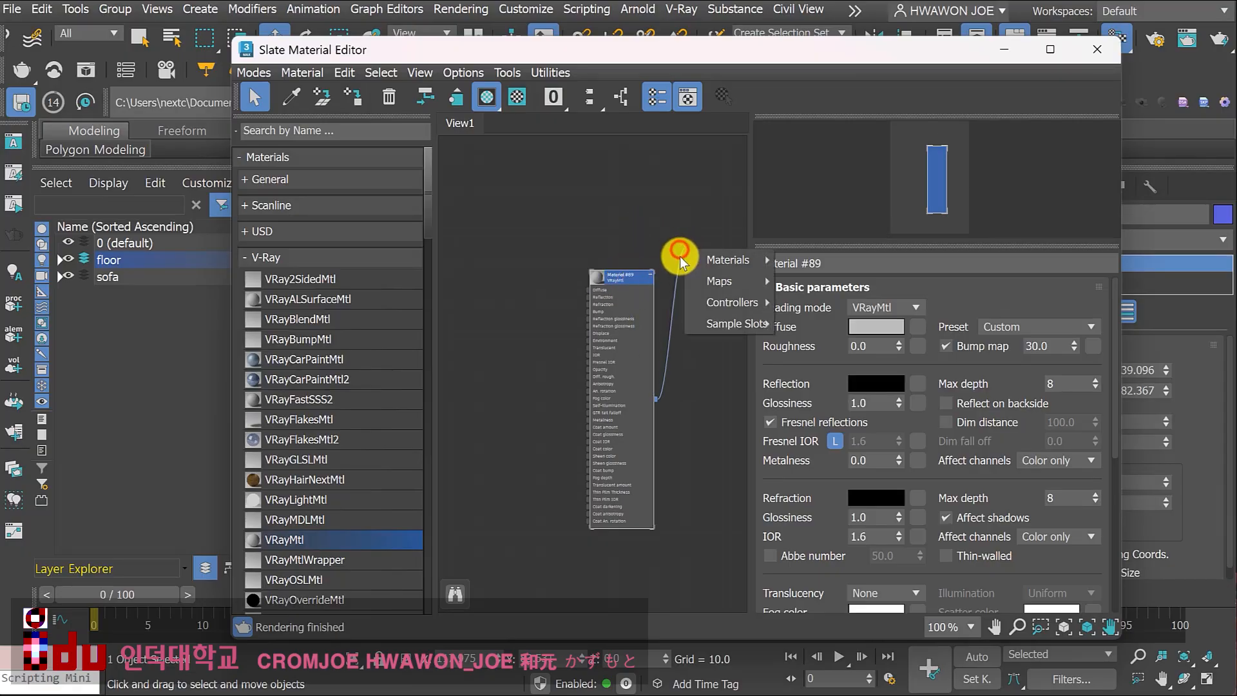
pyautogui.click(663, 228)
pyautogui.click(585, 222)
pyautogui.click(577, 225)
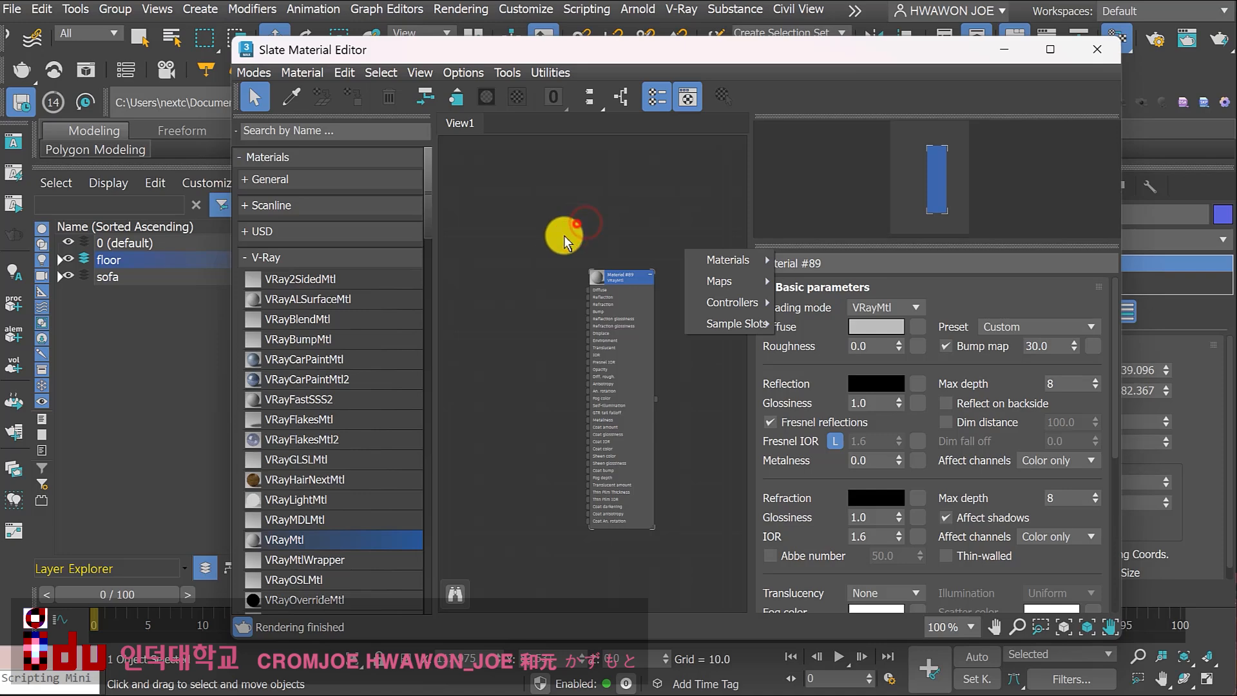
# Switch to the File Explorer folder and bring the WoodFloor051_2K-JPG_Color image into the node view as a bitmap
pyautogui.click(589, 584)
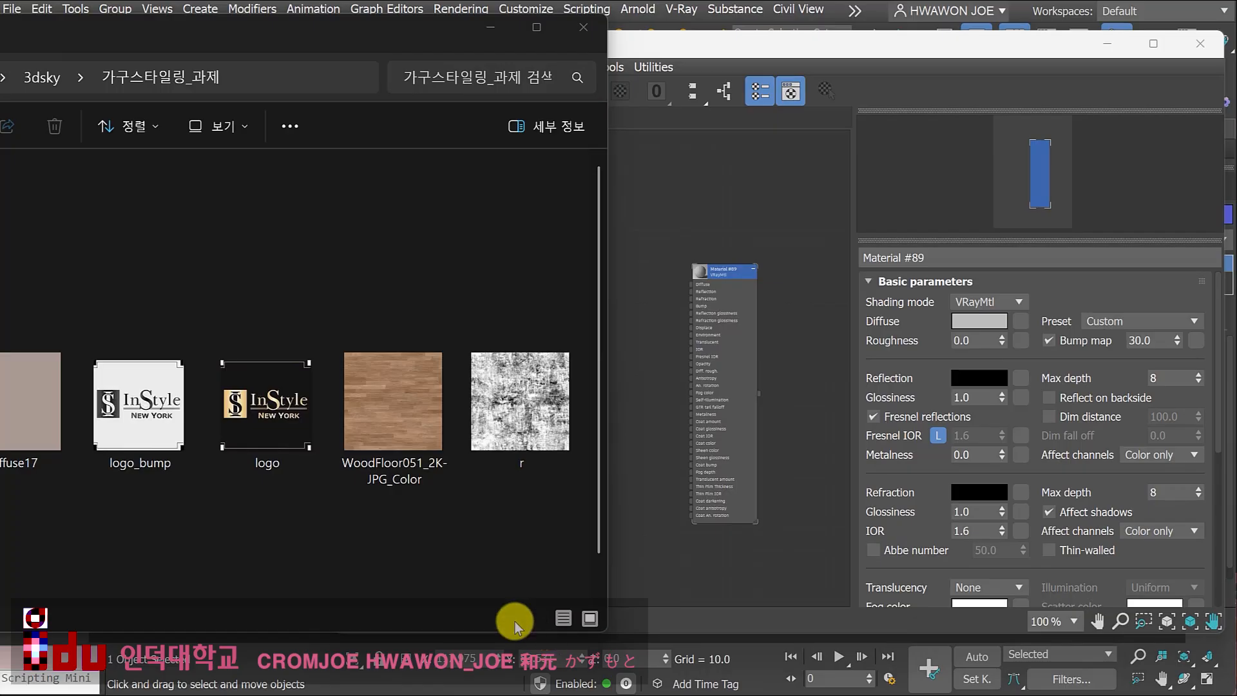
pyautogui.moveTo(376, 409); pyautogui.dragTo(633, 299)
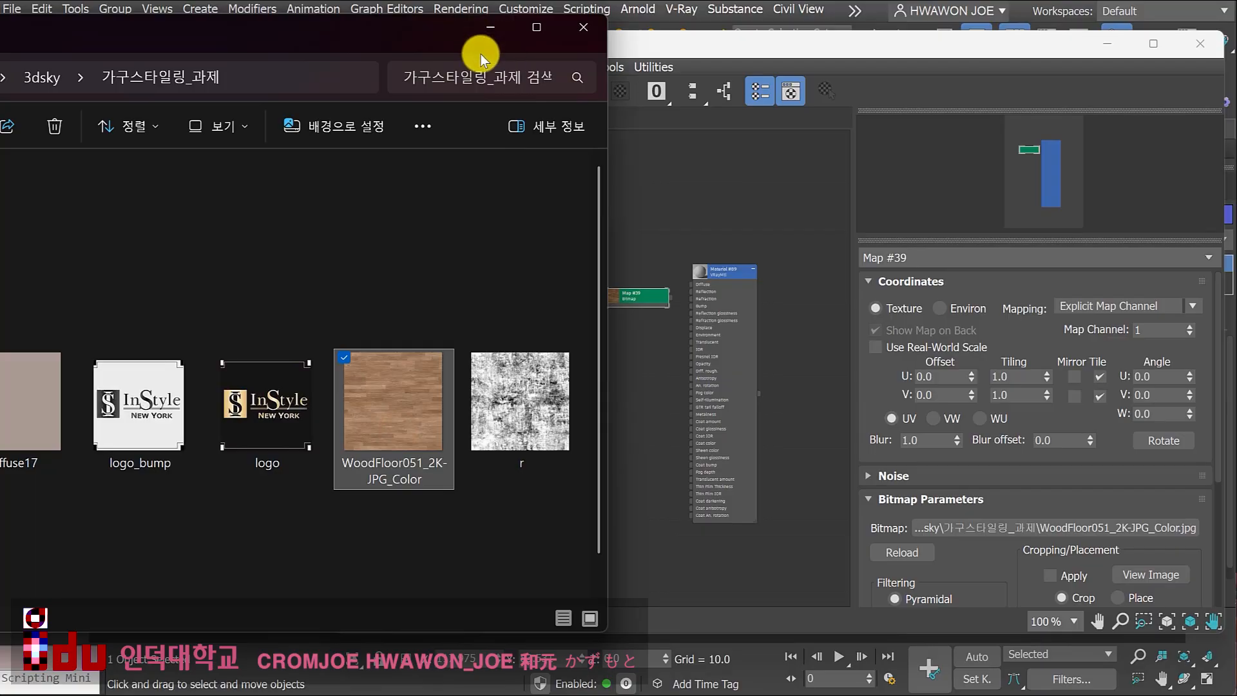
pyautogui.click(490, 28)
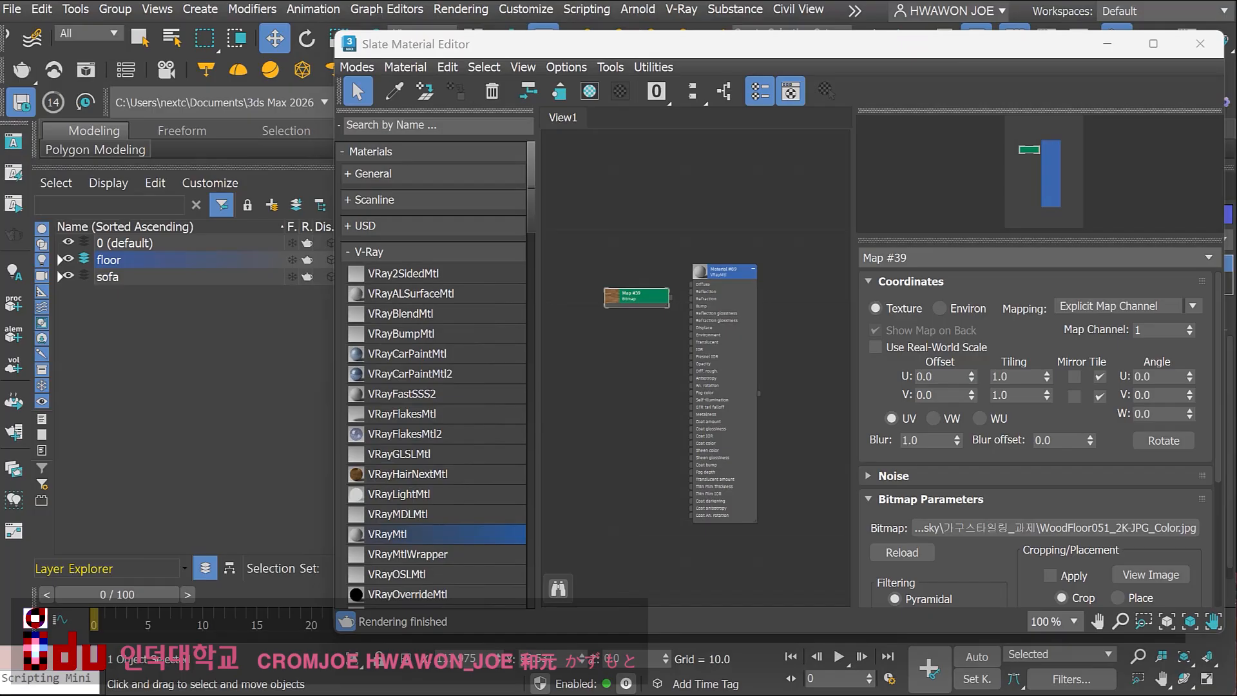
# Place the wood bitmap node beside the VRayMtl and connect it to the material's Diffuse slot
pyautogui.scroll(5, 629, 296)
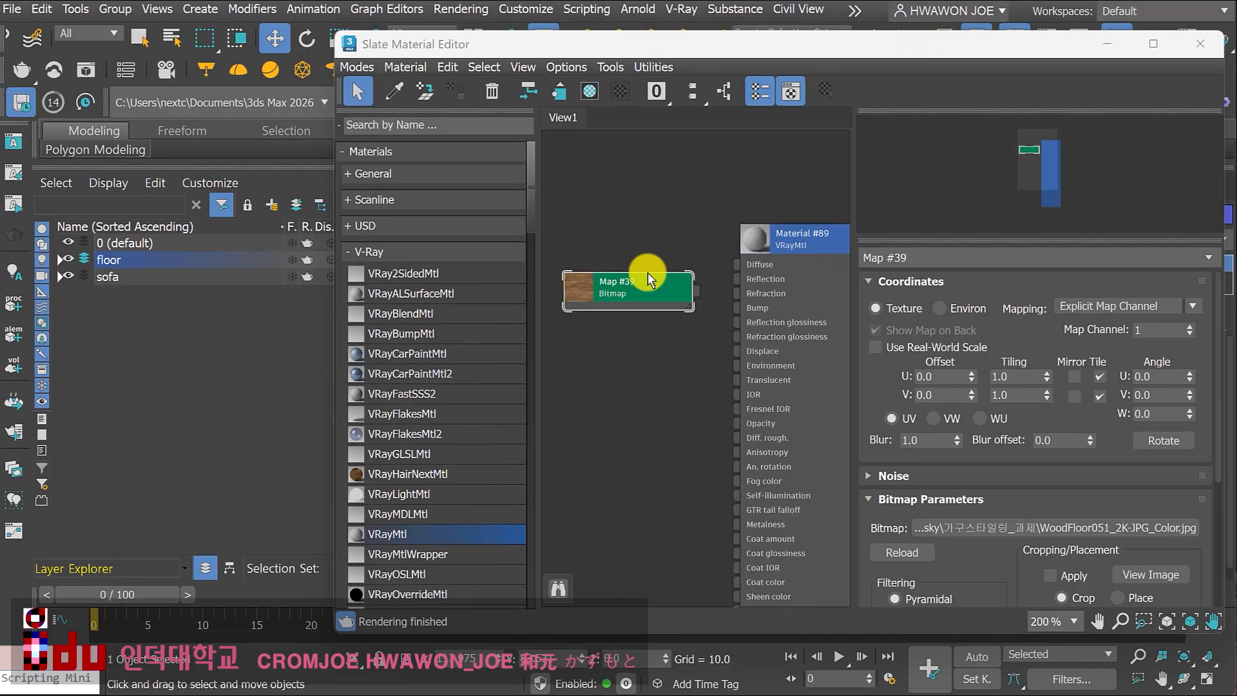
pyautogui.click(592, 269)
pyautogui.moveTo(592, 269); pyautogui.dragTo(595, 270)
pyautogui.moveTo(680, 275); pyautogui.dragTo(735, 266)
# Assign the wood VRayMtl material to the selected floor plane and close the Slate Material Editor
pyautogui.click(799, 242)
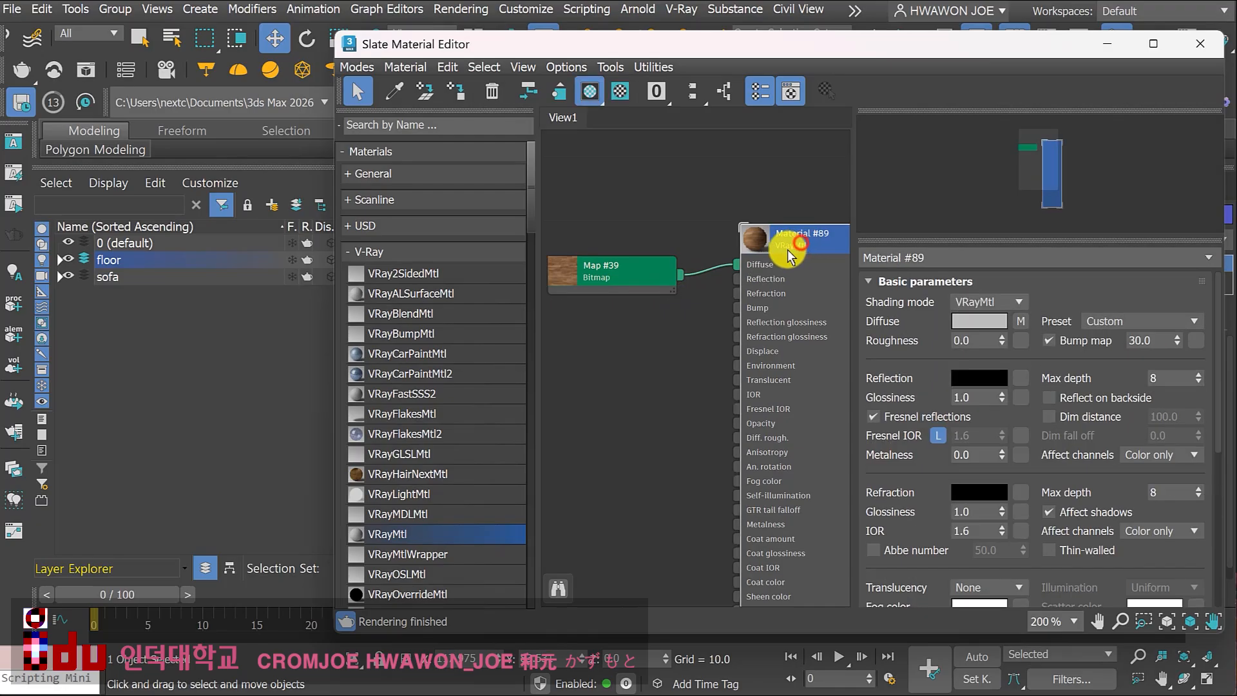
pyautogui.click(451, 95)
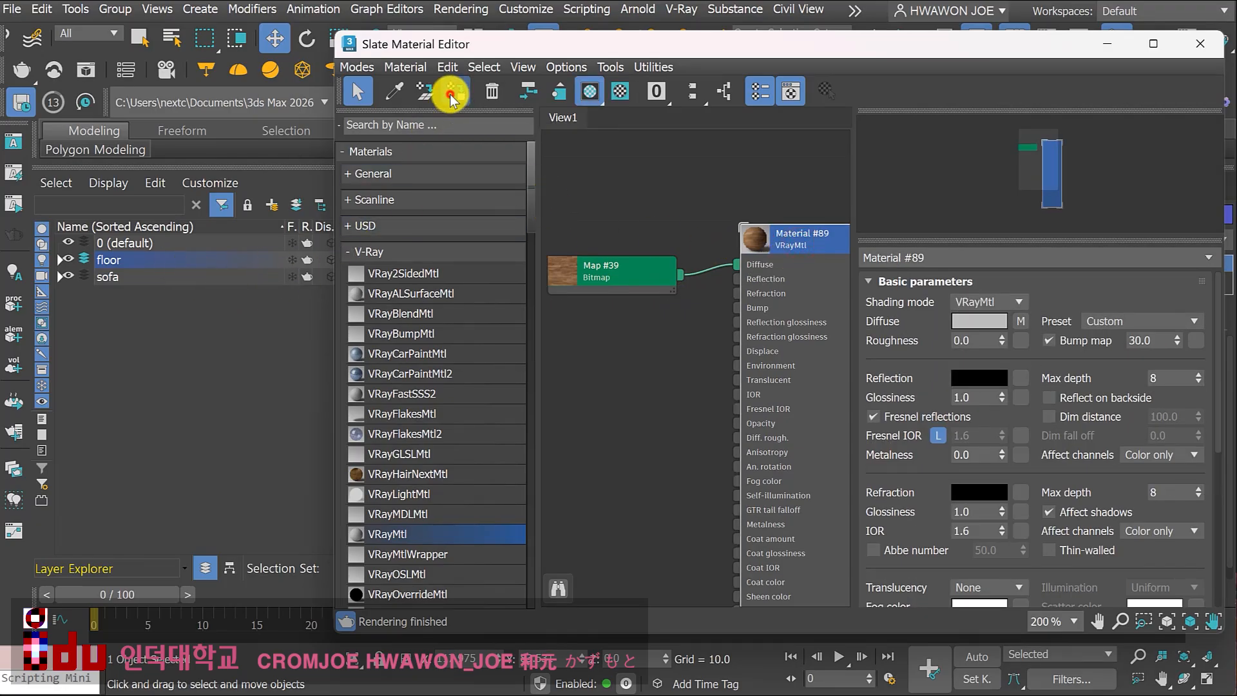
pyautogui.click(1204, 46)
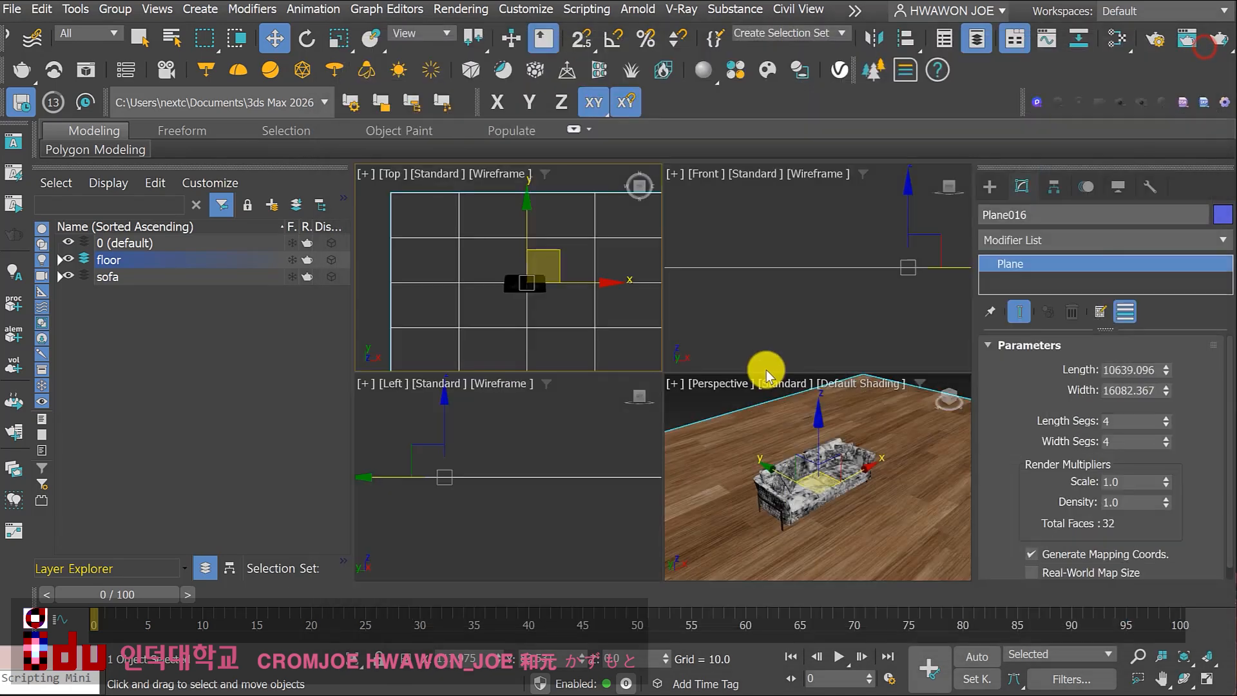
# Apply a UVW Map modifier to the floor plane
pyautogui.click(1099, 241)
pyautogui.write('u')
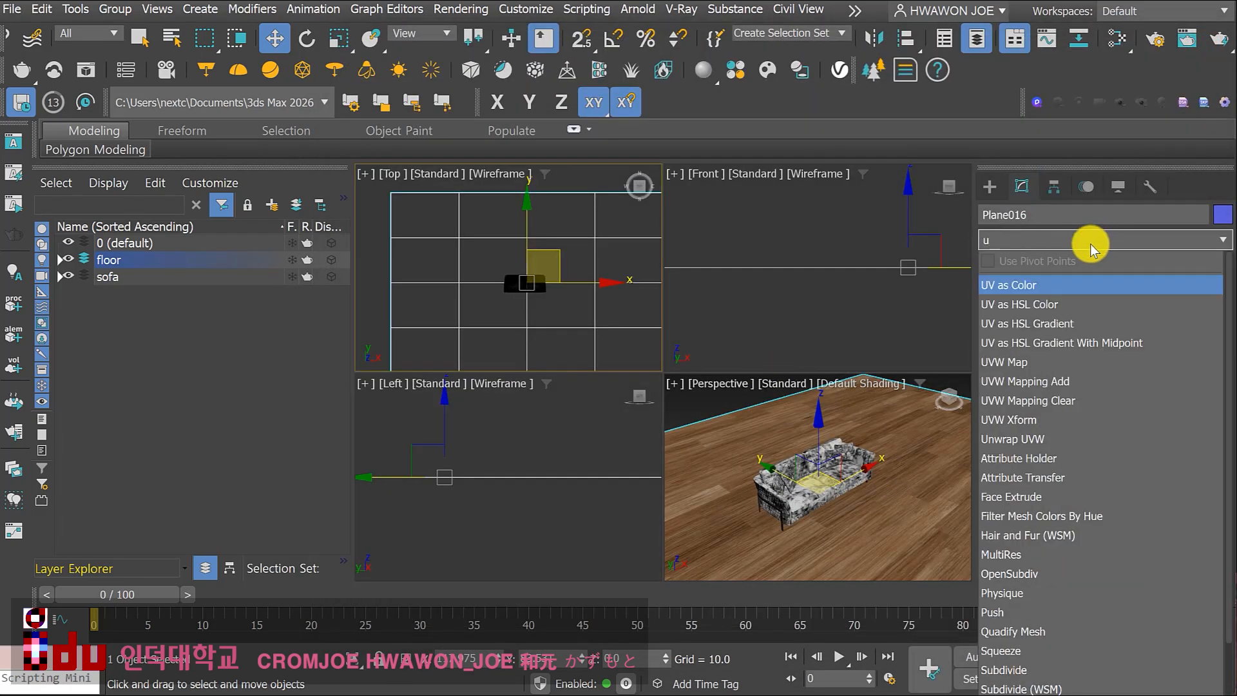
pyautogui.click(1026, 366)
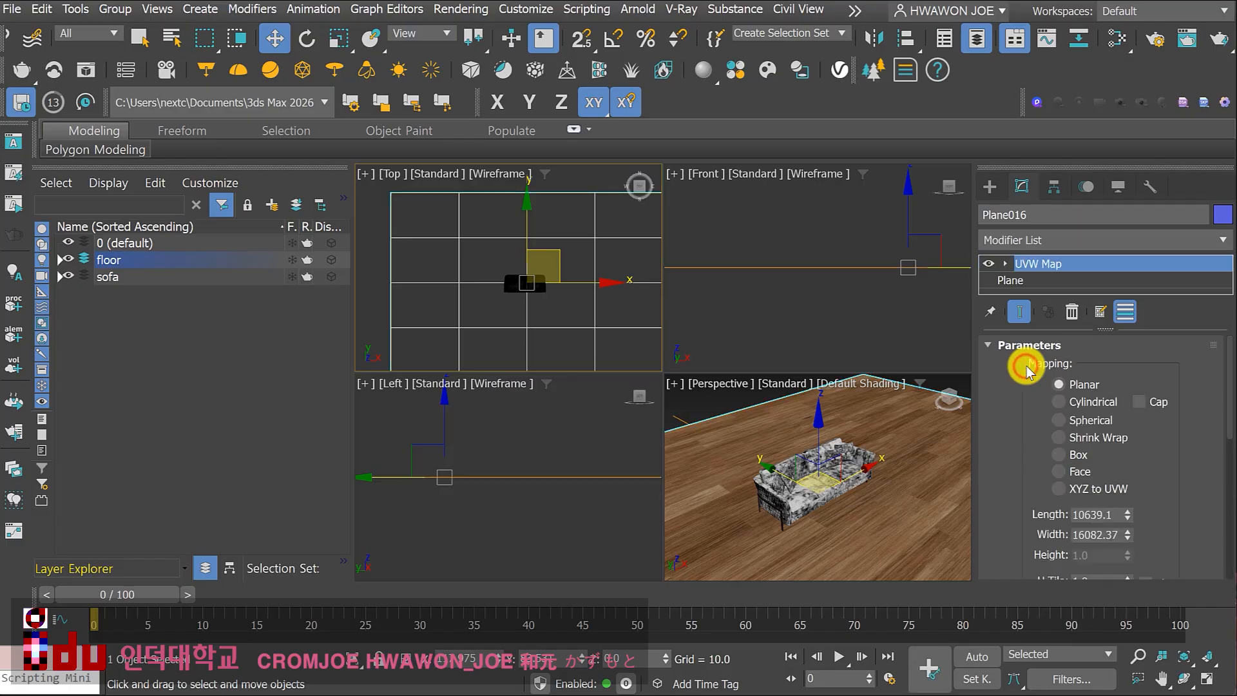
# Set the floor's UVW Map to Box mapping with length, width and height of 3000
pyautogui.click(1074, 454)
pyautogui.scroll(-3, 1132, 451)
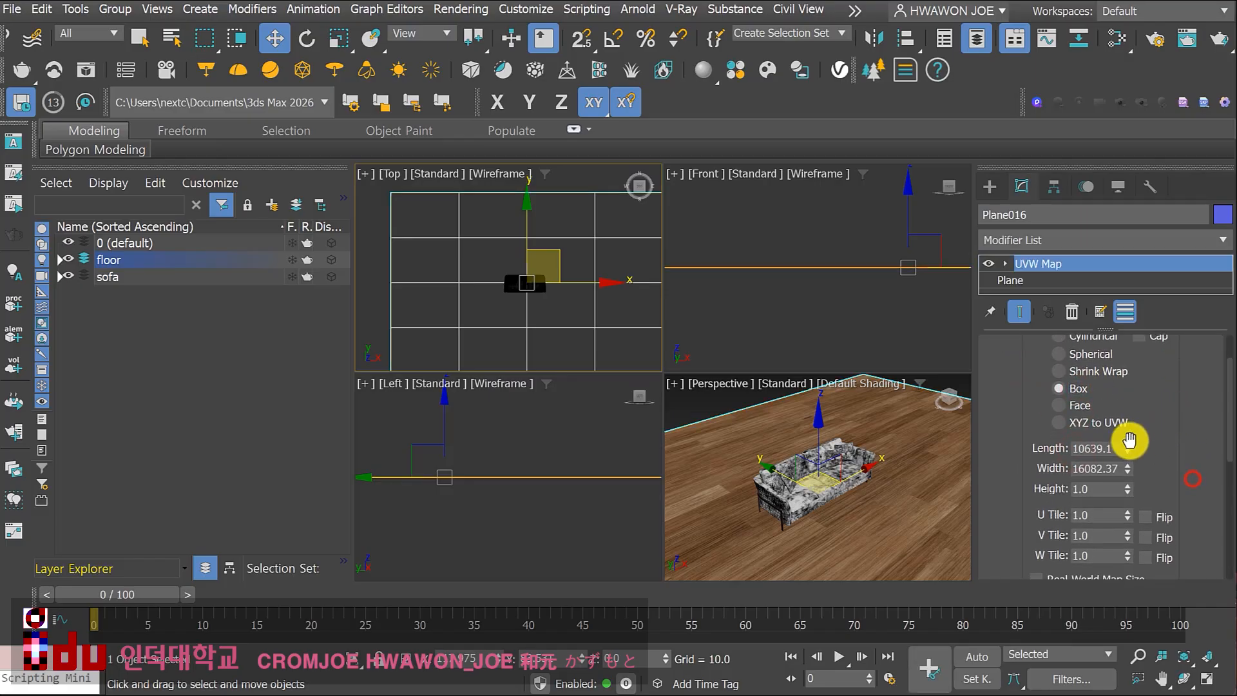
pyautogui.click(1102, 447)
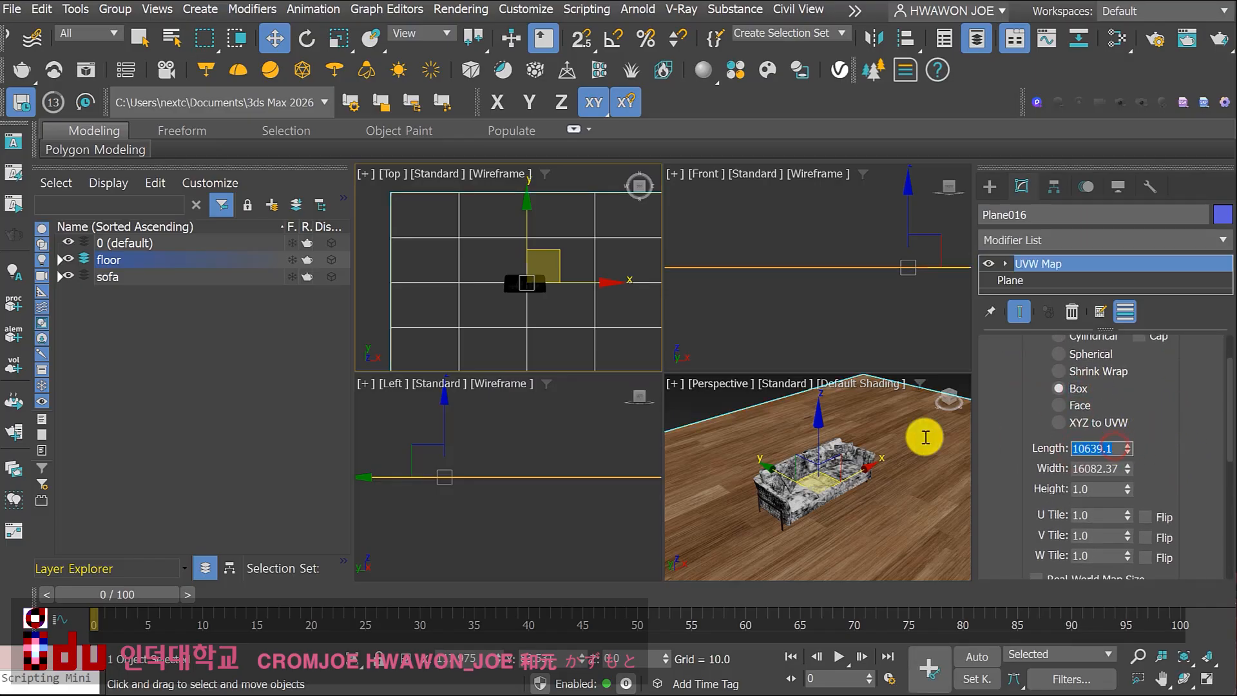
pyautogui.write('3000')
pyautogui.click(1074, 469)
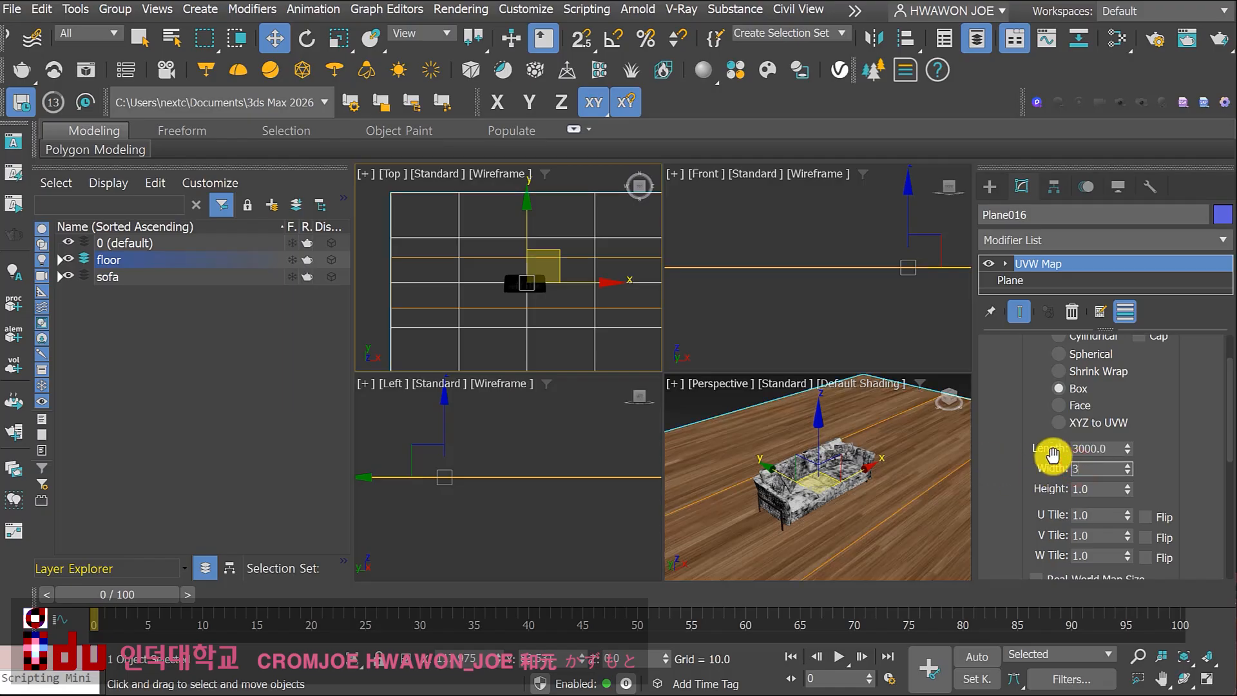
pyautogui.write('3000')
pyautogui.click(1098, 489)
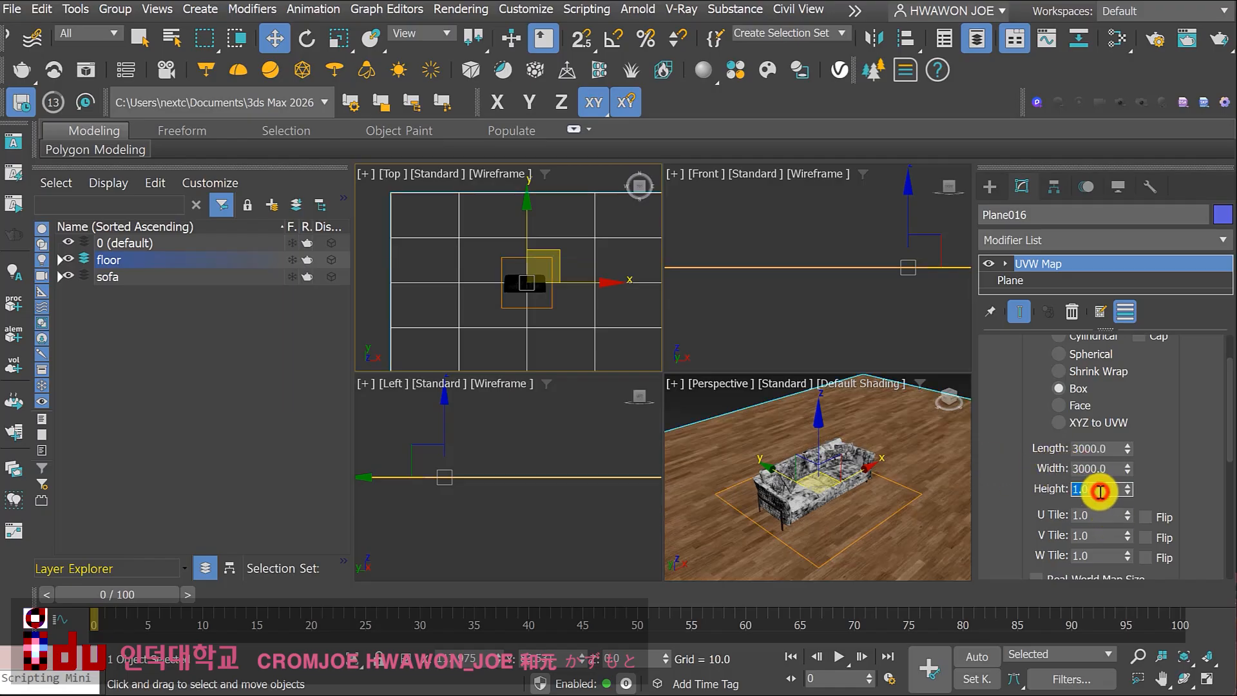
pyautogui.write('3000')
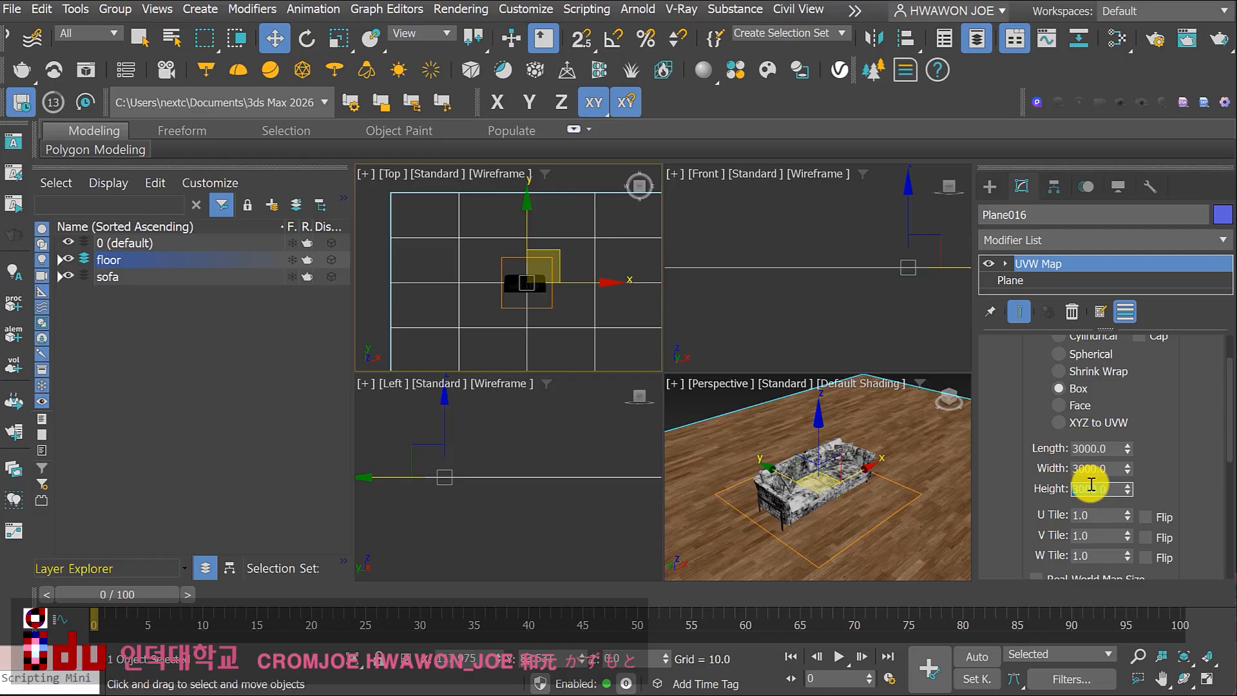
pyautogui.press('Return')
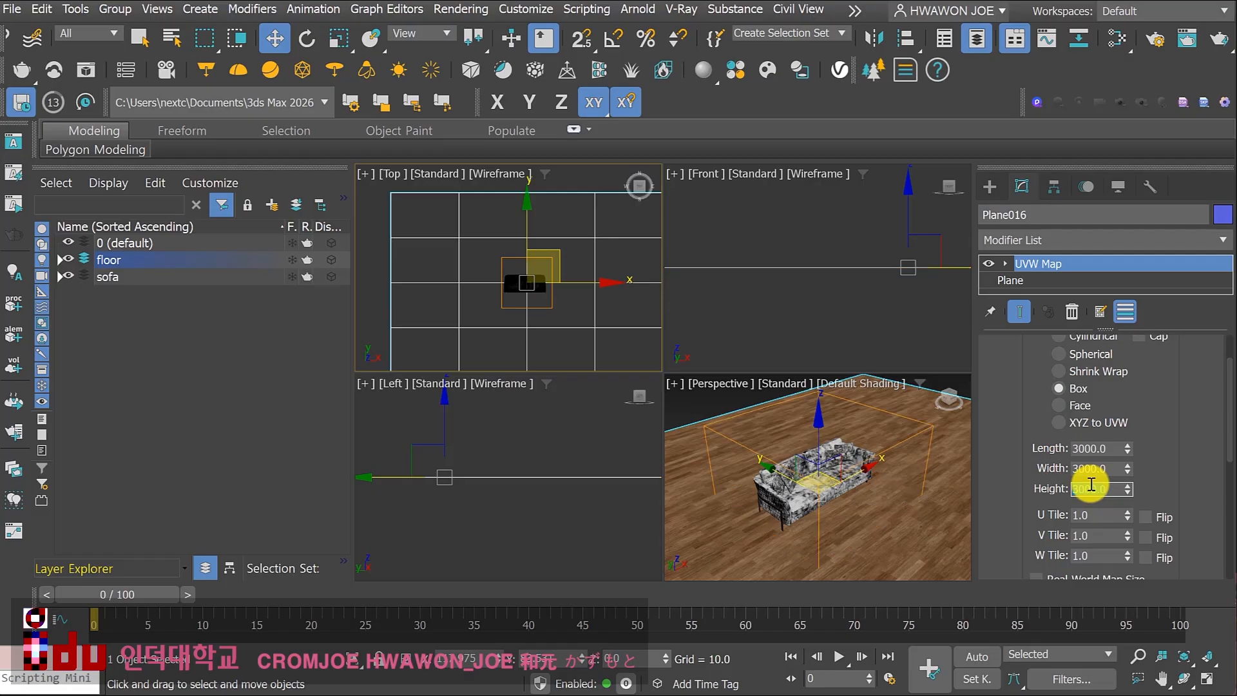
# Give the wood VRayMtl a white reflection colour and 0.9 reflection glossiness, and close the Slate Material Editor
pyautogui.click(1121, 50)
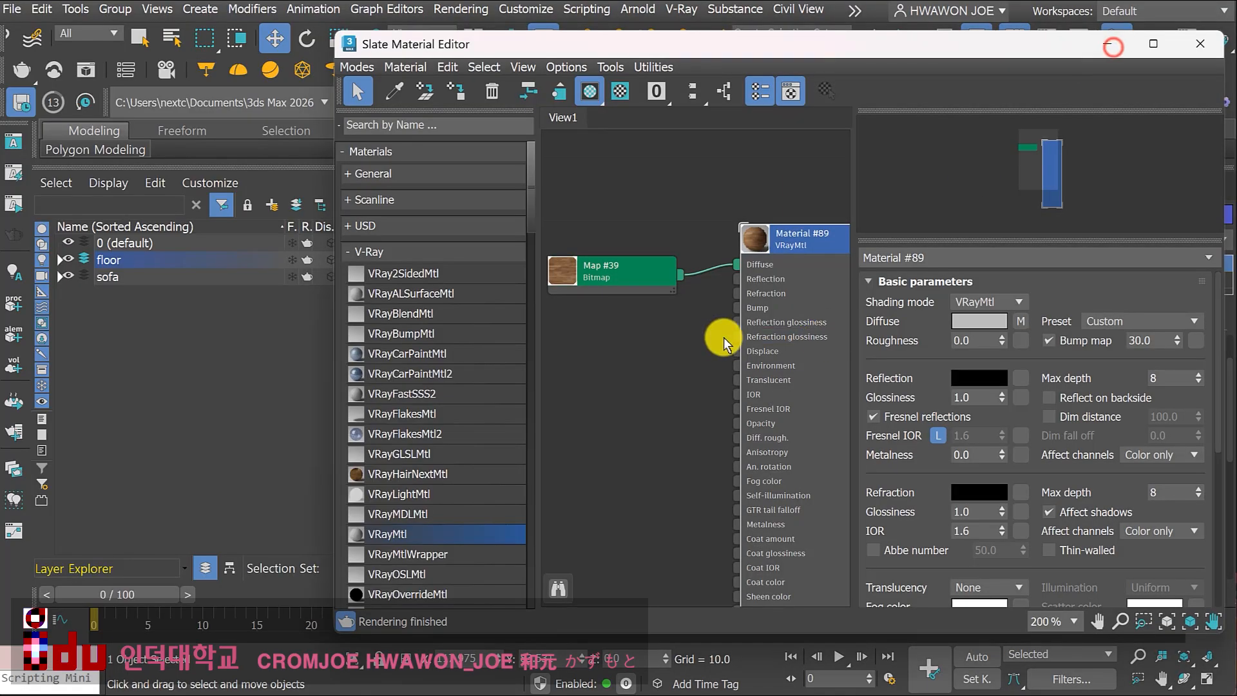
pyautogui.click(966, 379)
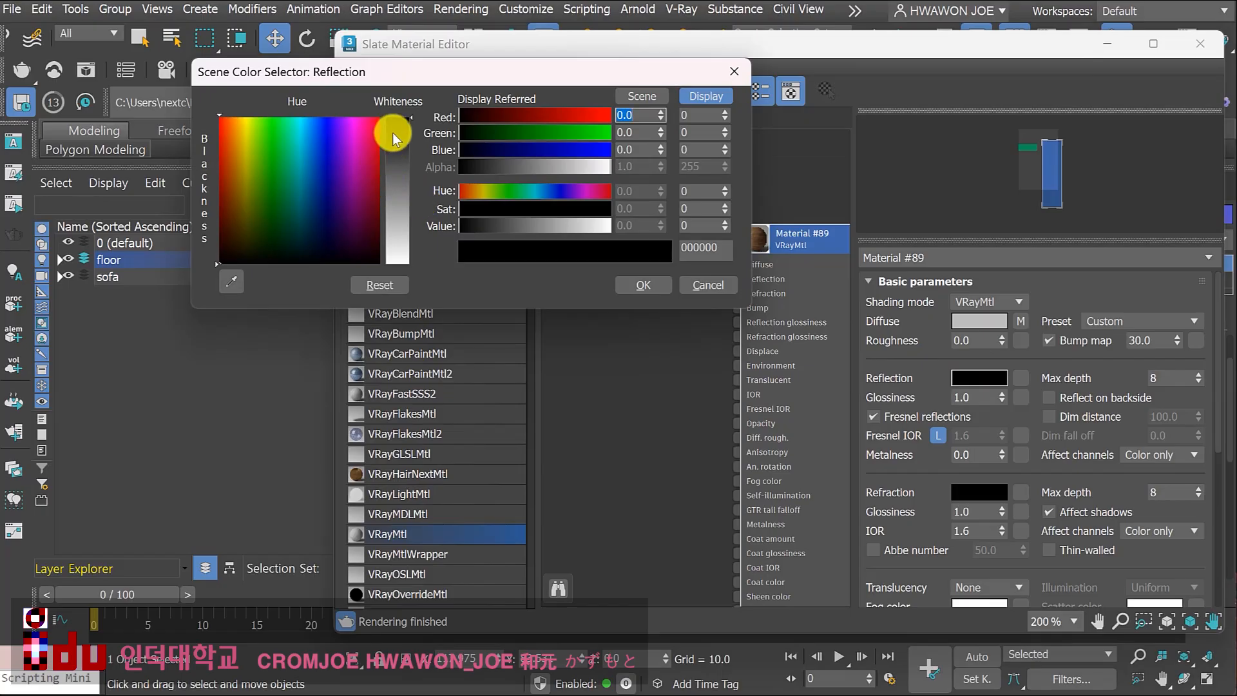
pyautogui.moveTo(401, 135); pyautogui.dragTo(401, 269)
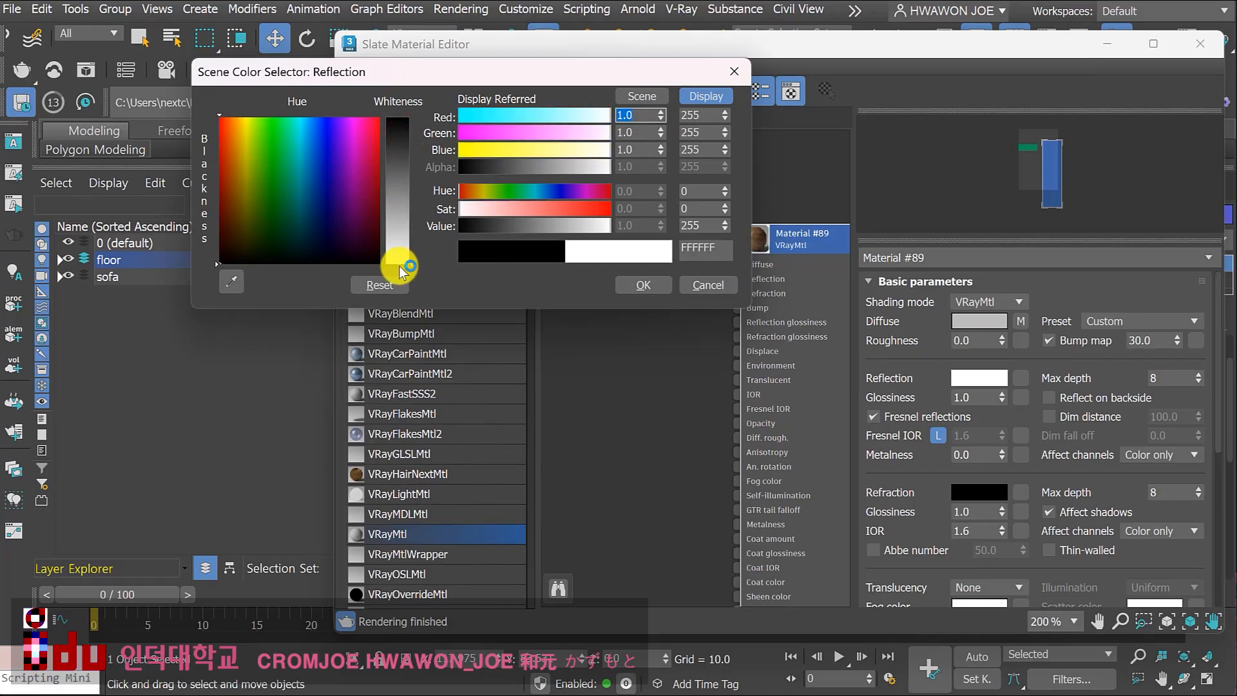
pyautogui.click(631, 284)
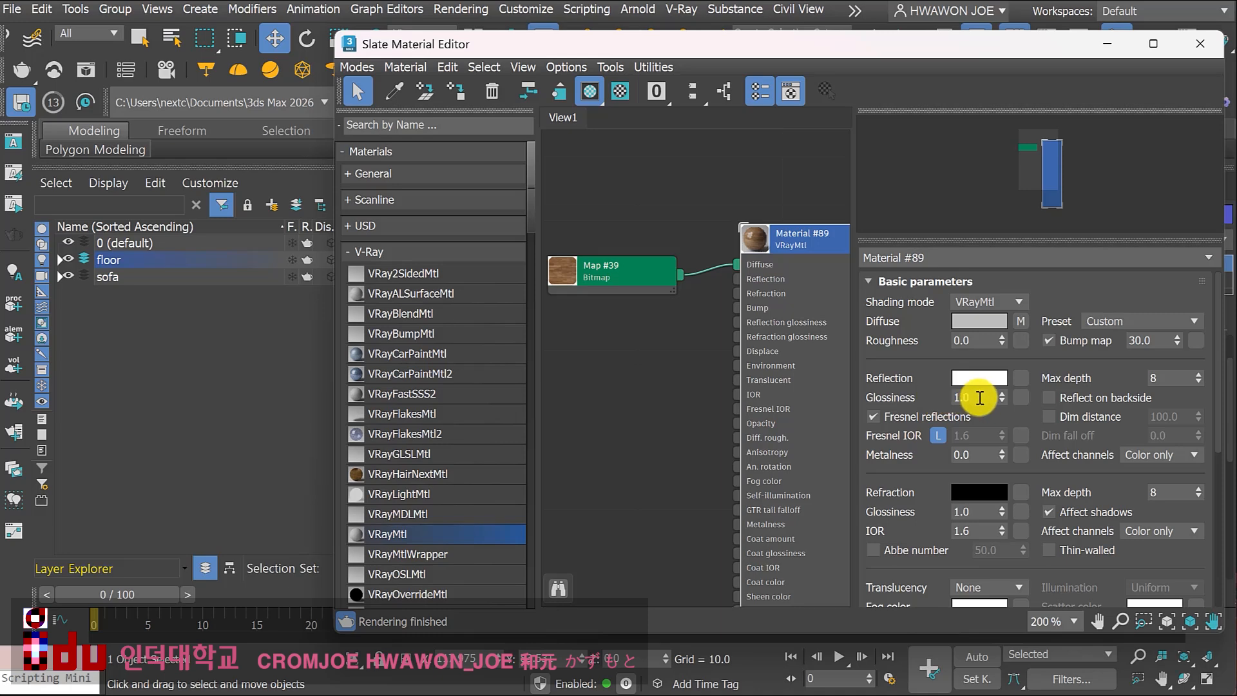
pyautogui.moveTo(979, 397); pyautogui.dragTo(945, 401)
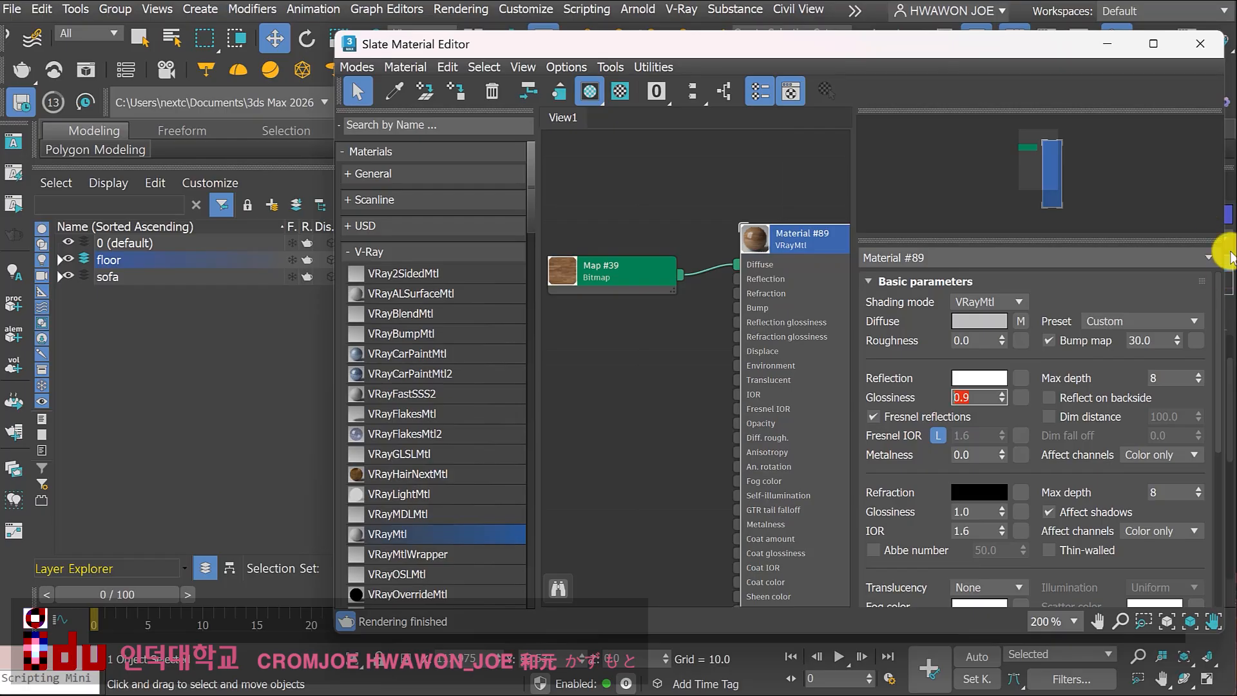
pyautogui.click(1200, 46)
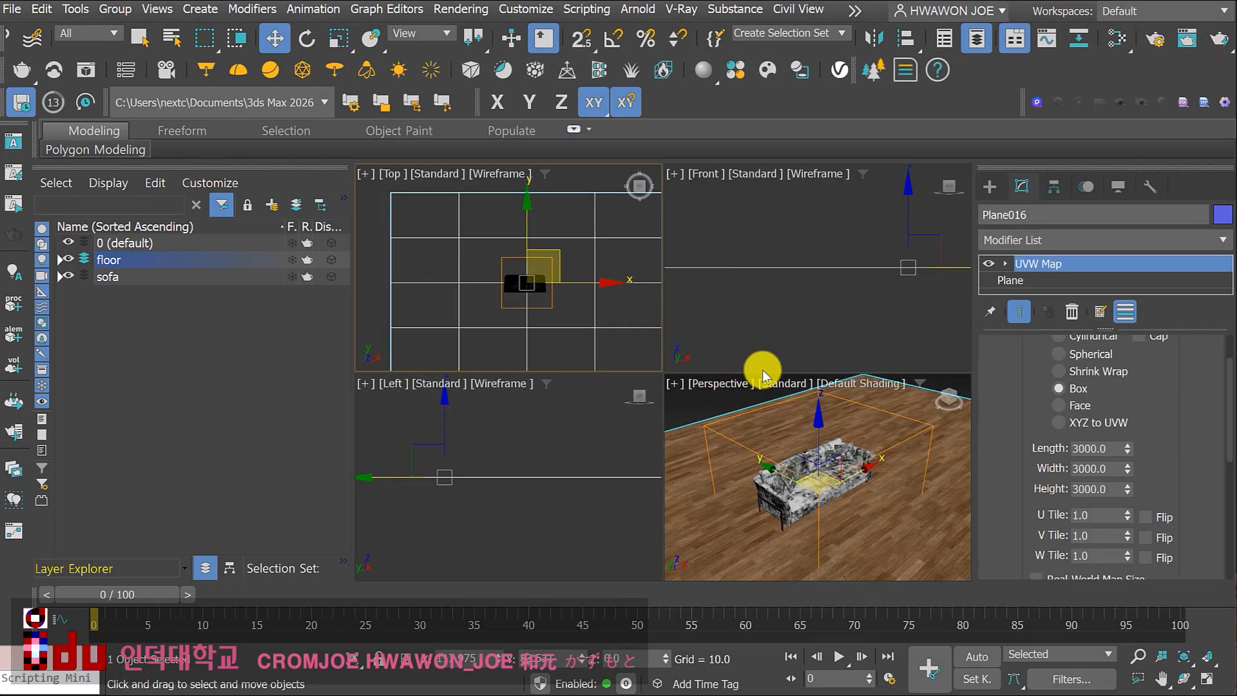
# Deselect the floor plane and create a new layer named camera
pyautogui.click(735, 315)
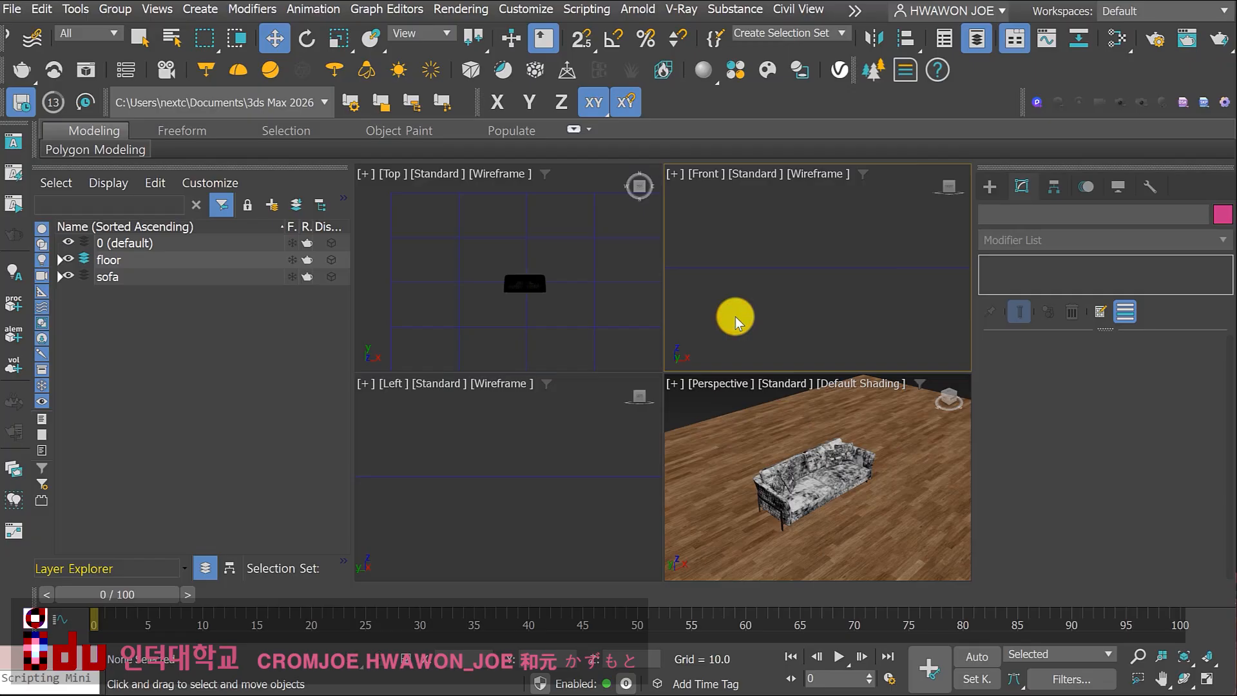
pyautogui.moveTo(571, 307); pyautogui.dragTo(560, 296, button='middle')
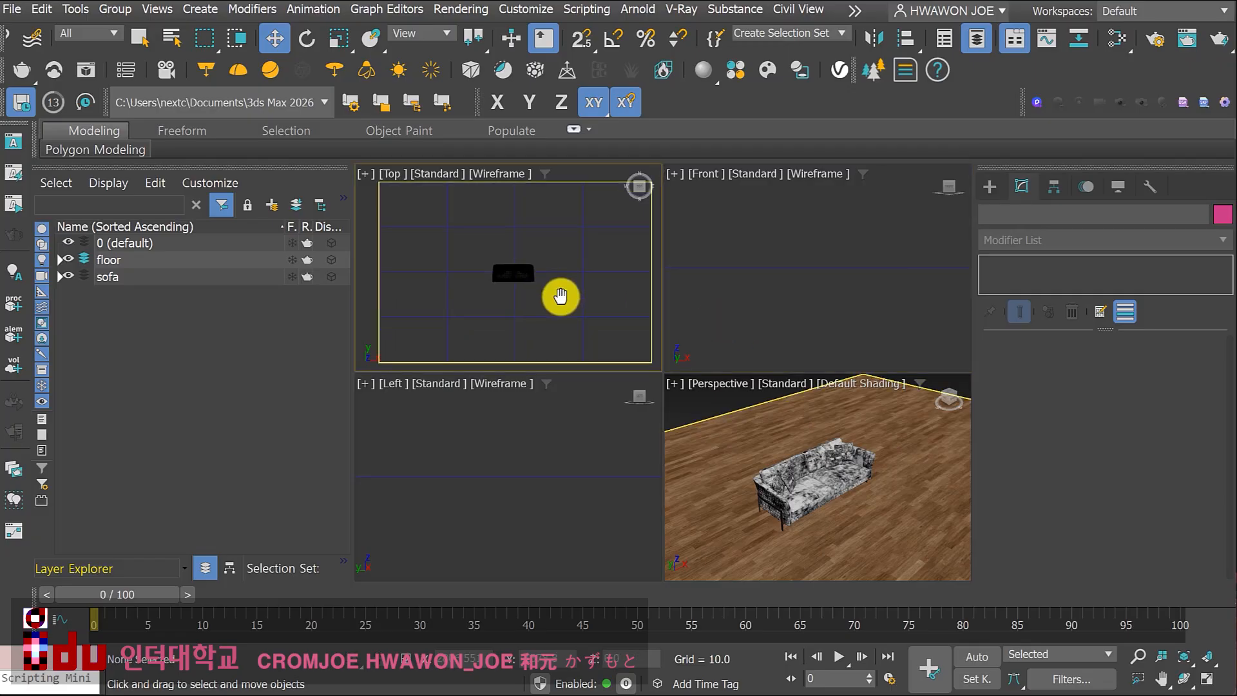
pyautogui.click(271, 204)
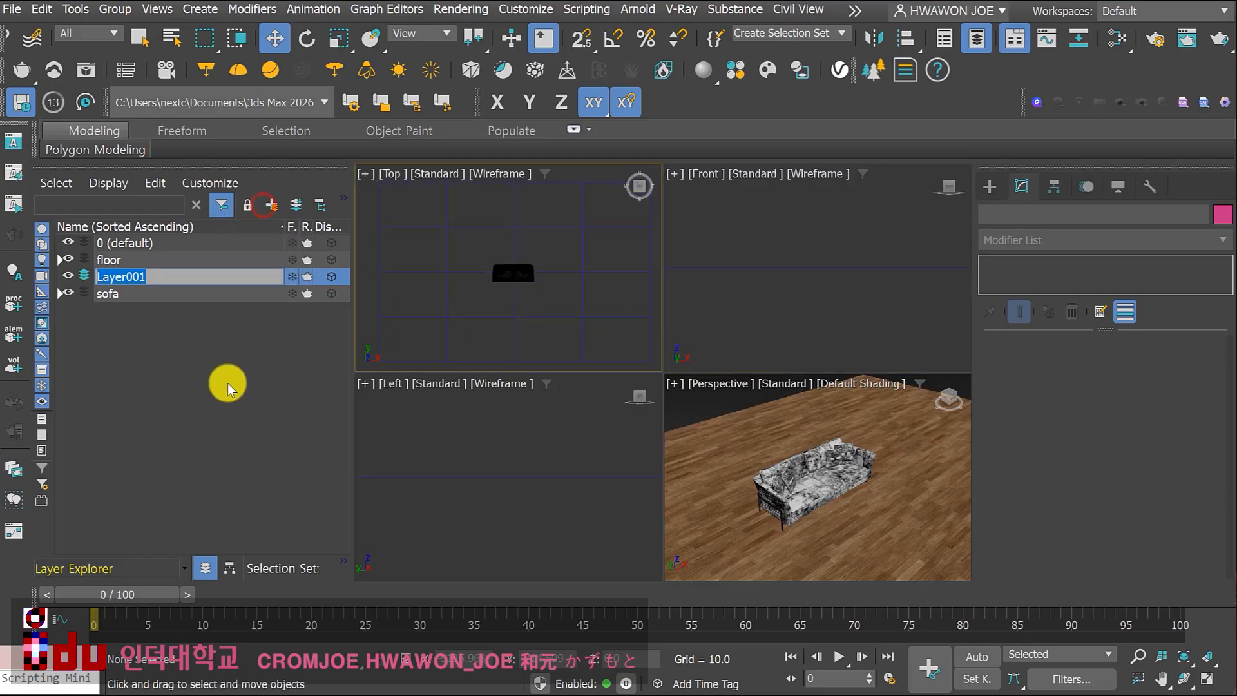
pyautogui.write('camera')
pyautogui.press('Return')
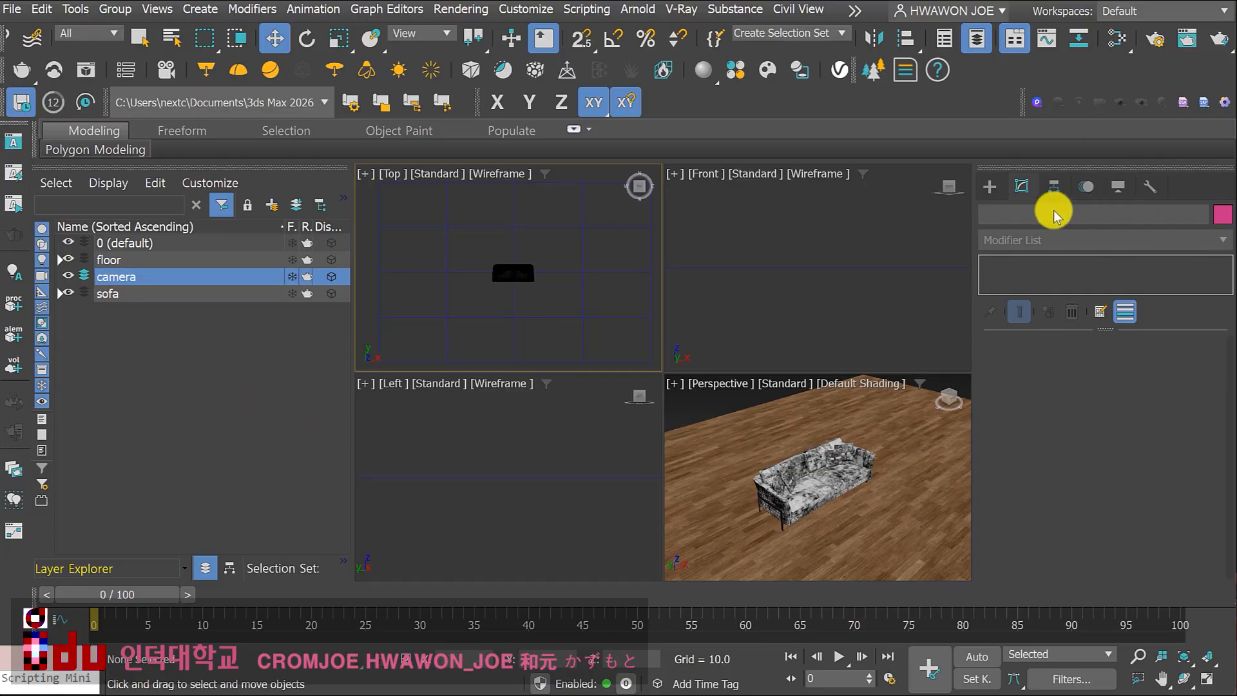
# Create a VRayPhysicalCamera in the Top view from beyond the floor's front edge to the sofa, with a target distance of about 5884
pyautogui.click(988, 189)
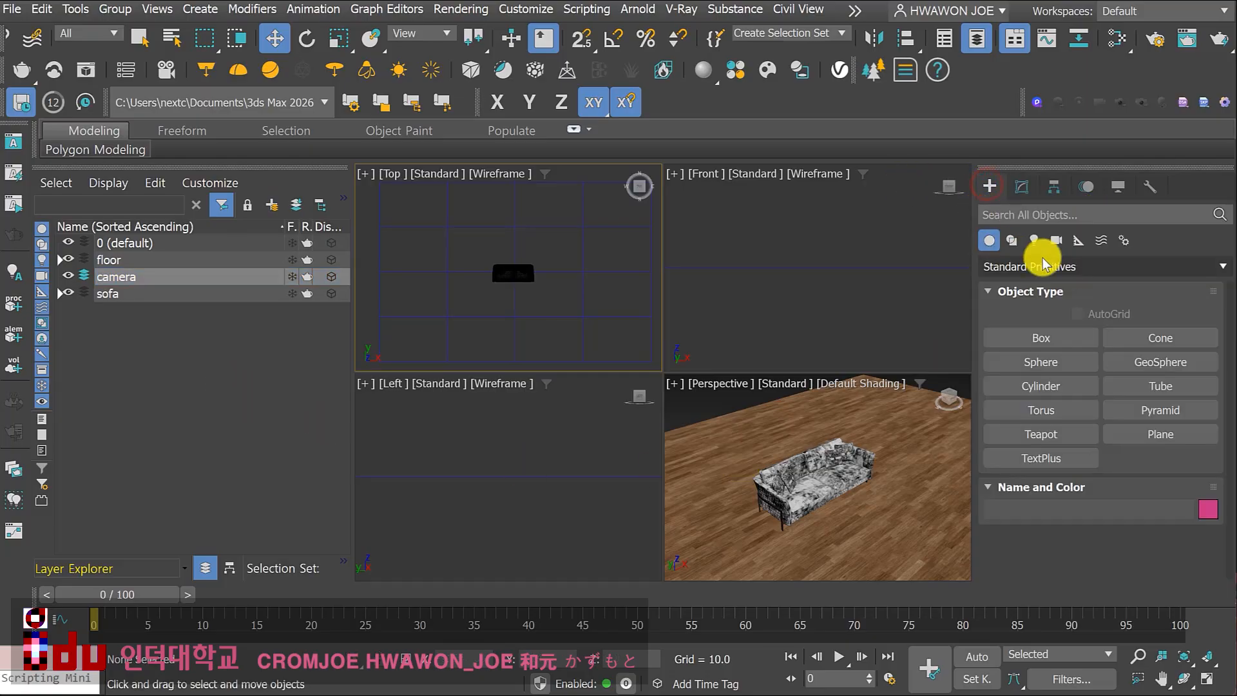
pyautogui.click(1057, 242)
pyautogui.click(1023, 267)
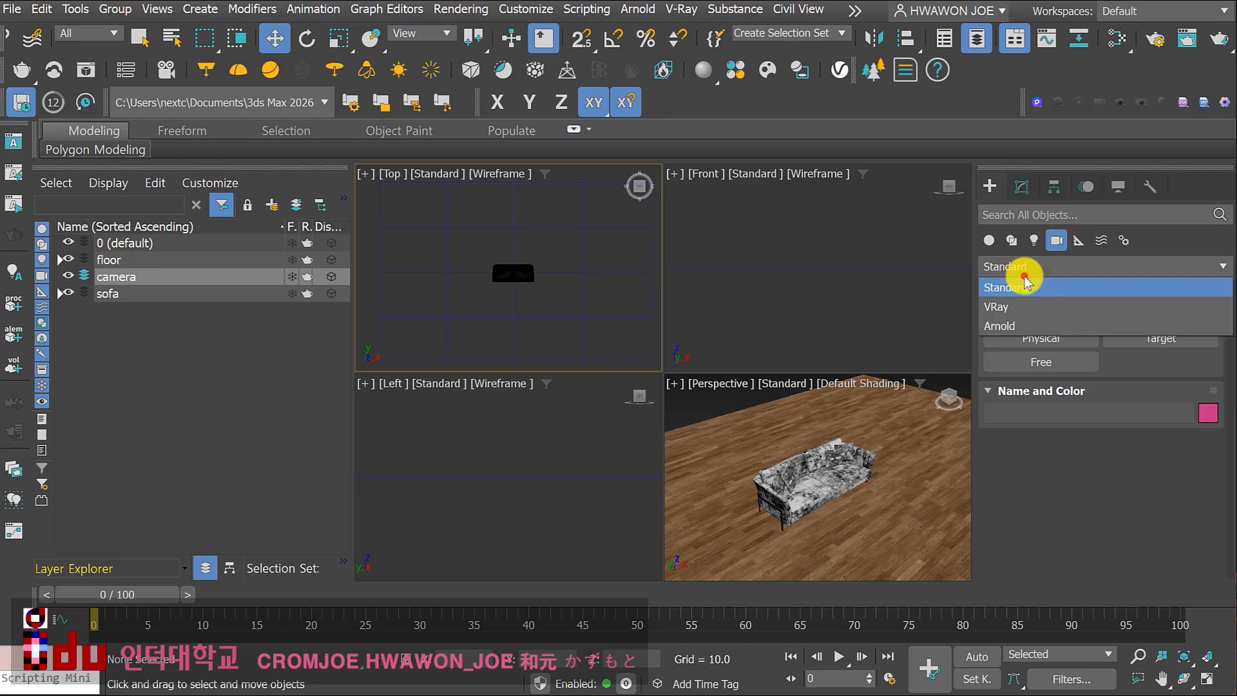
pyautogui.click(1022, 308)
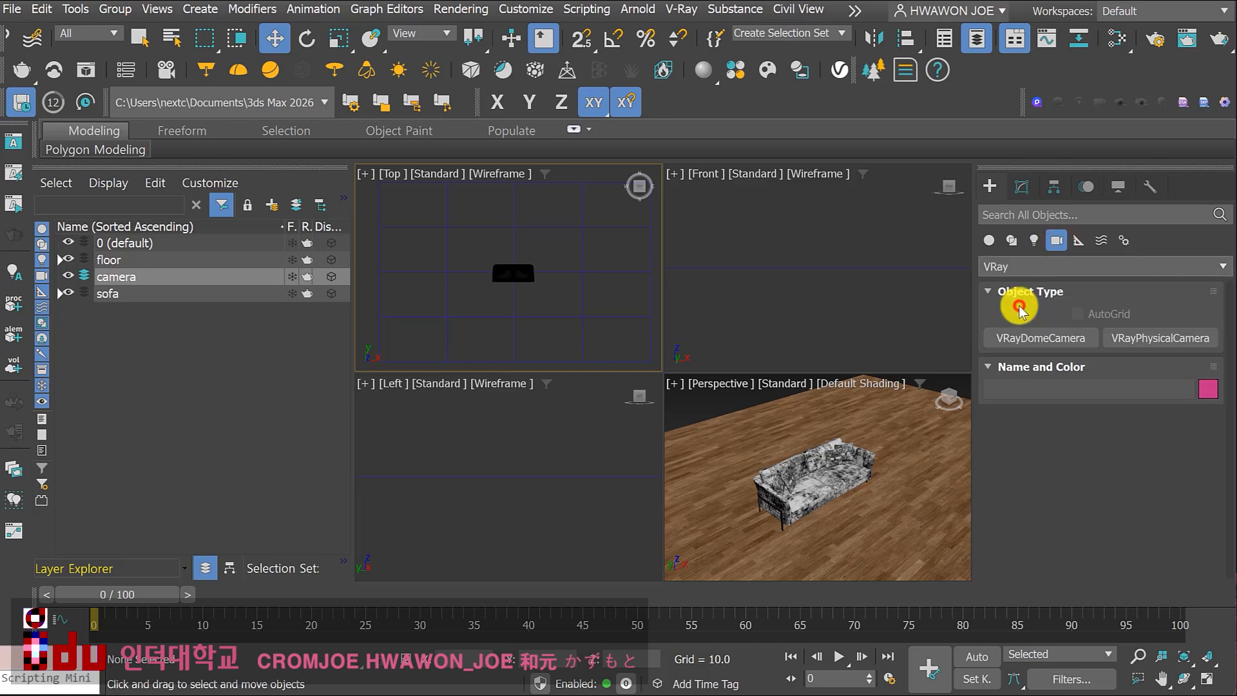
pyautogui.click(1139, 340)
pyautogui.moveTo(563, 333); pyautogui.dragTo(538, 304, button='middle')
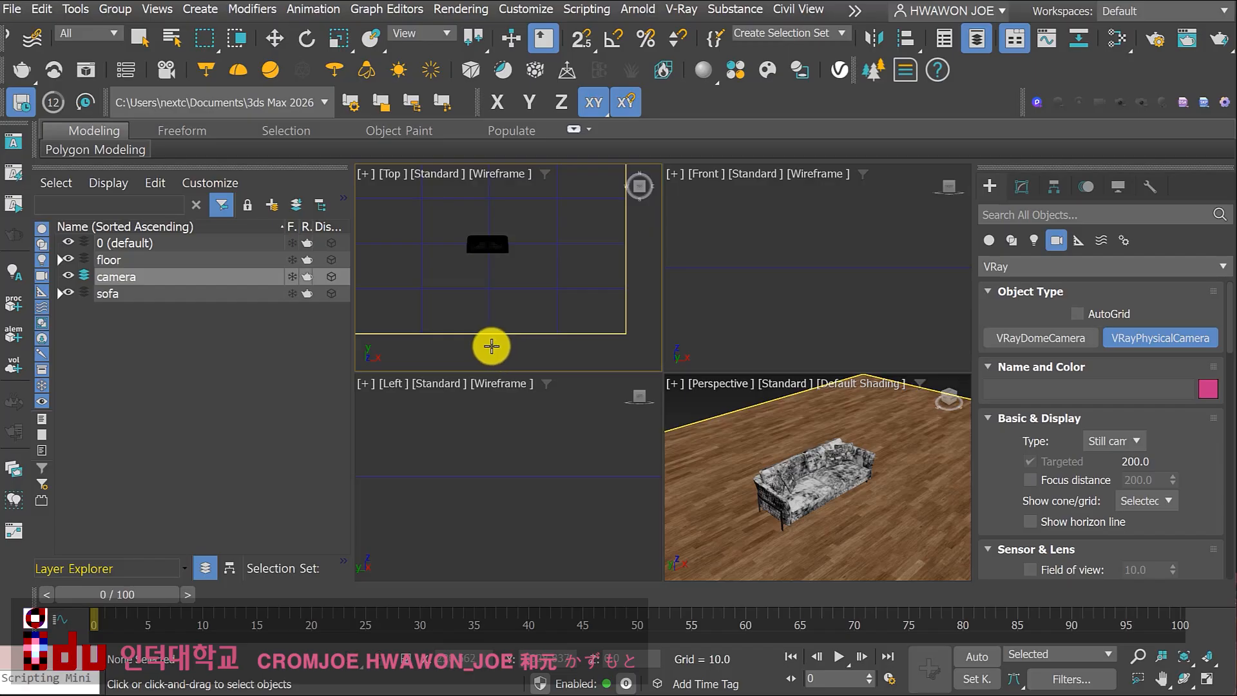
pyautogui.moveTo(487, 346); pyautogui.dragTo(487, 245)
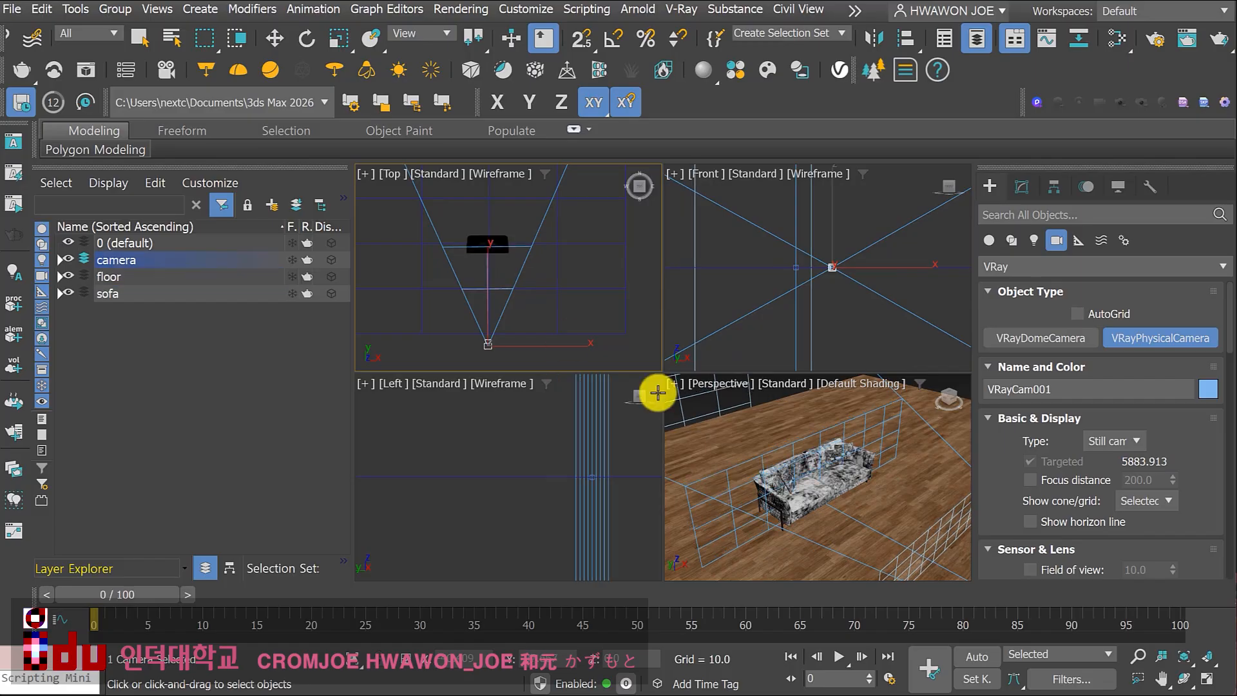
# Switch the Perspective viewport to the VRayCam001 view and raise the camera until the floor shows below the sofa
pyautogui.rightClick(781, 445)
pyautogui.click(722, 385)
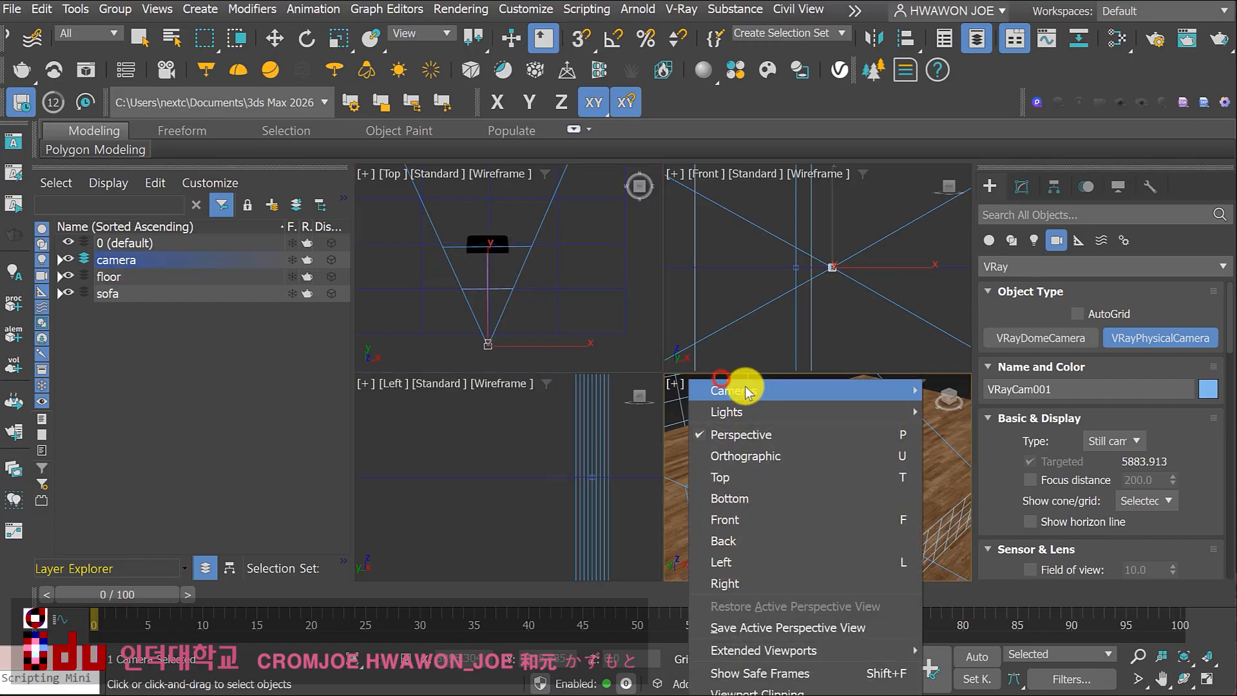
pyautogui.moveTo(875, 387)
pyautogui.click(948, 391)
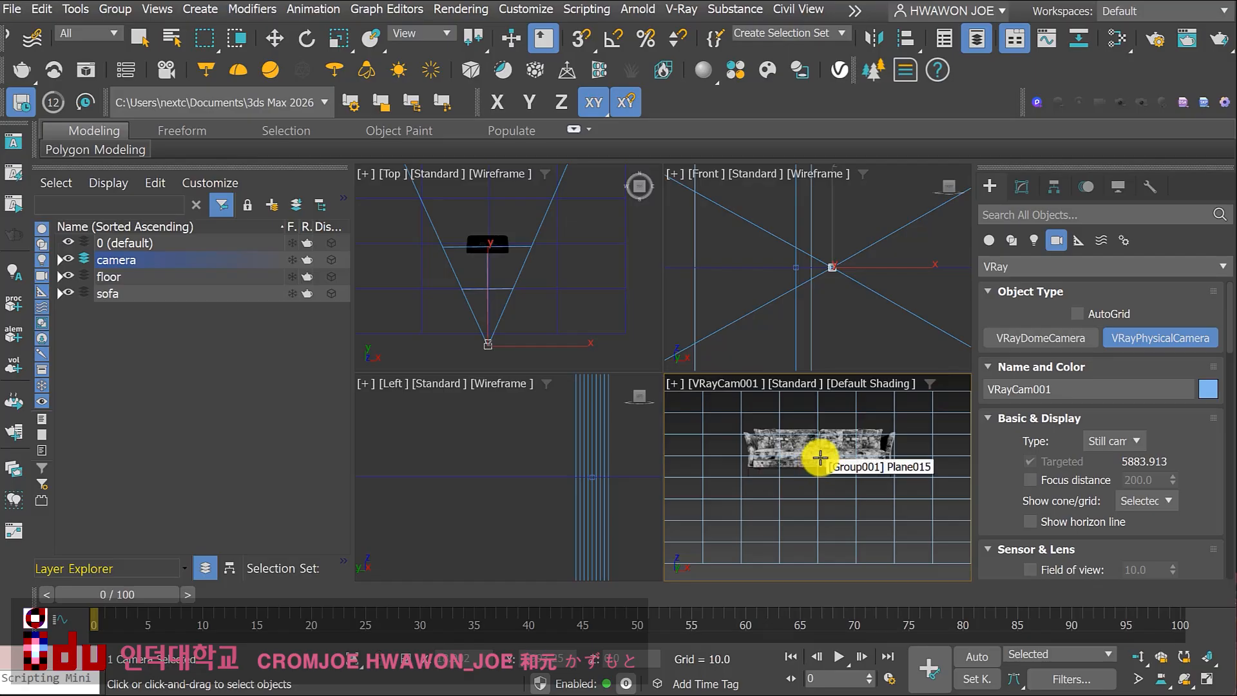
pyautogui.moveTo(820, 451); pyautogui.dragTo(818, 471, button='middle')
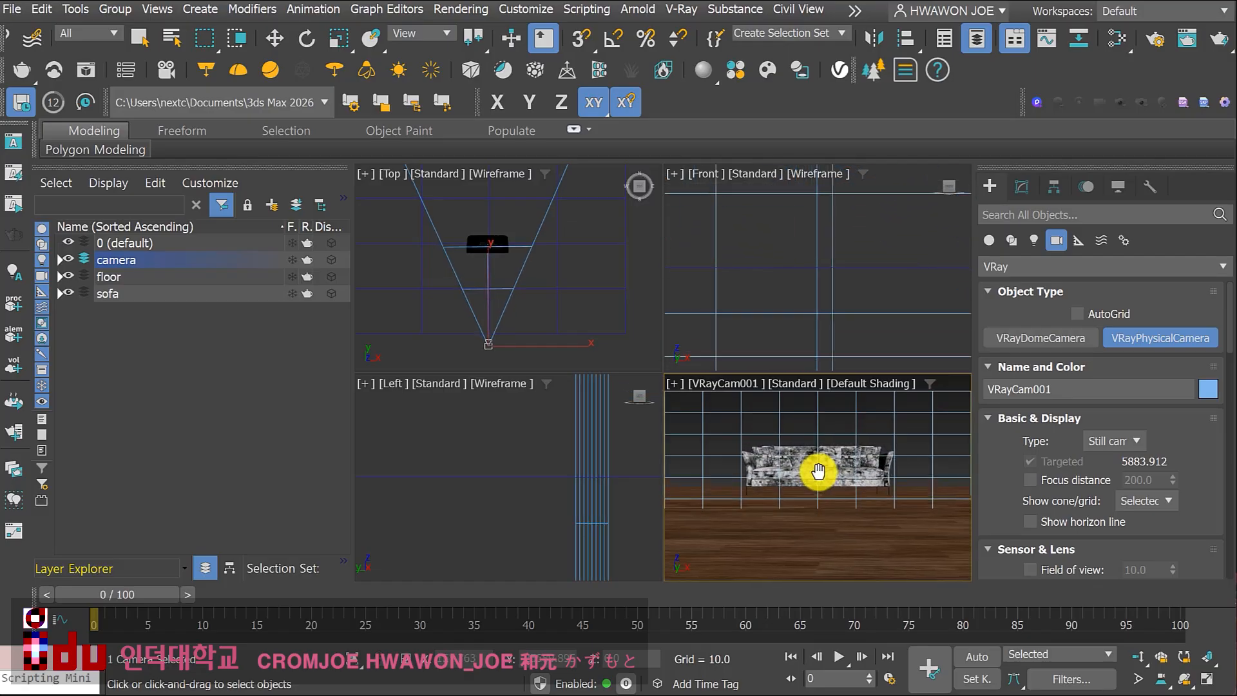
# Move the camera slightly up and closer to the sofa, and adjust its height so the sofa is centred in the camera view
pyautogui.scroll(-5, 825, 276)
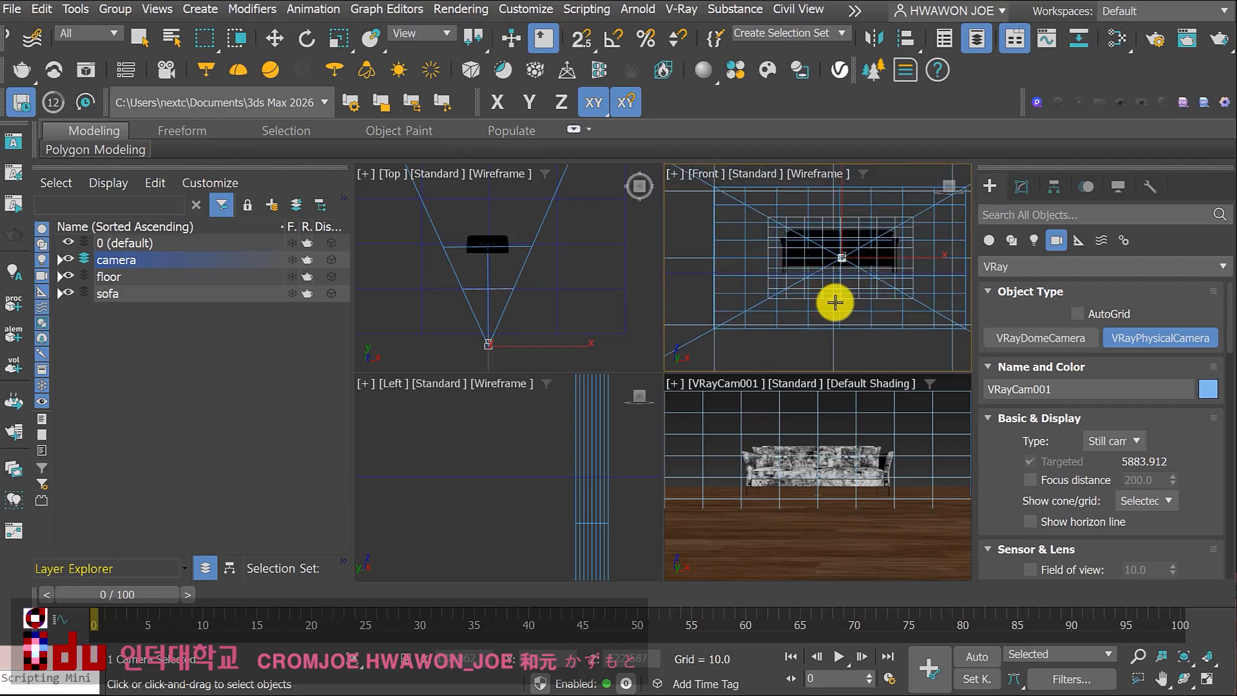
pyautogui.scroll(-6, 541, 489)
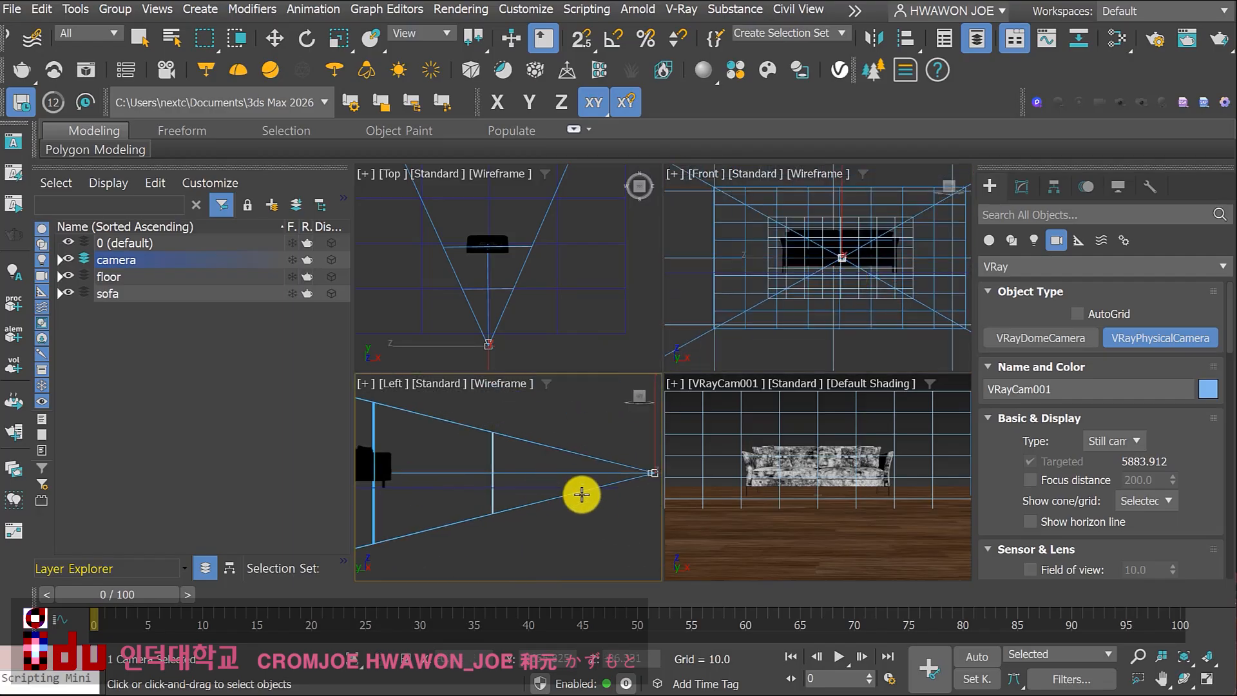
pyautogui.click(274, 38)
pyautogui.moveTo(632, 454); pyautogui.dragTo(561, 506, button='middle')
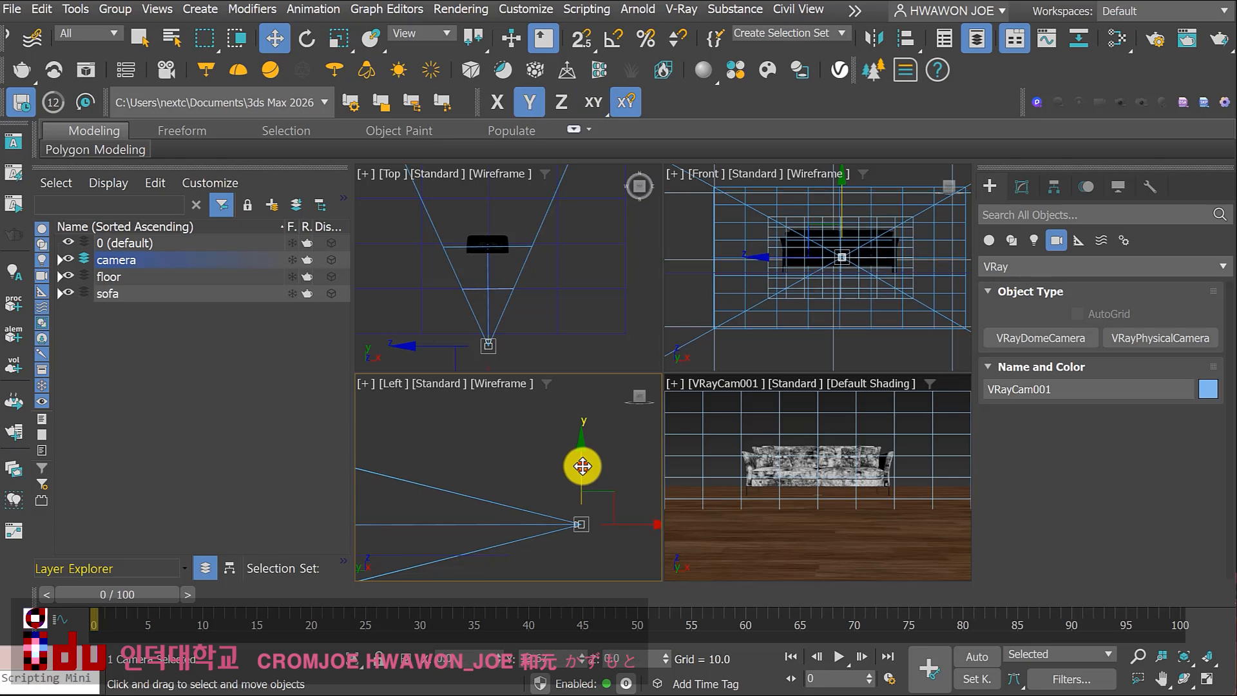
pyautogui.moveTo(582, 466); pyautogui.dragTo(582, 462)
pyautogui.rightClick(517, 340)
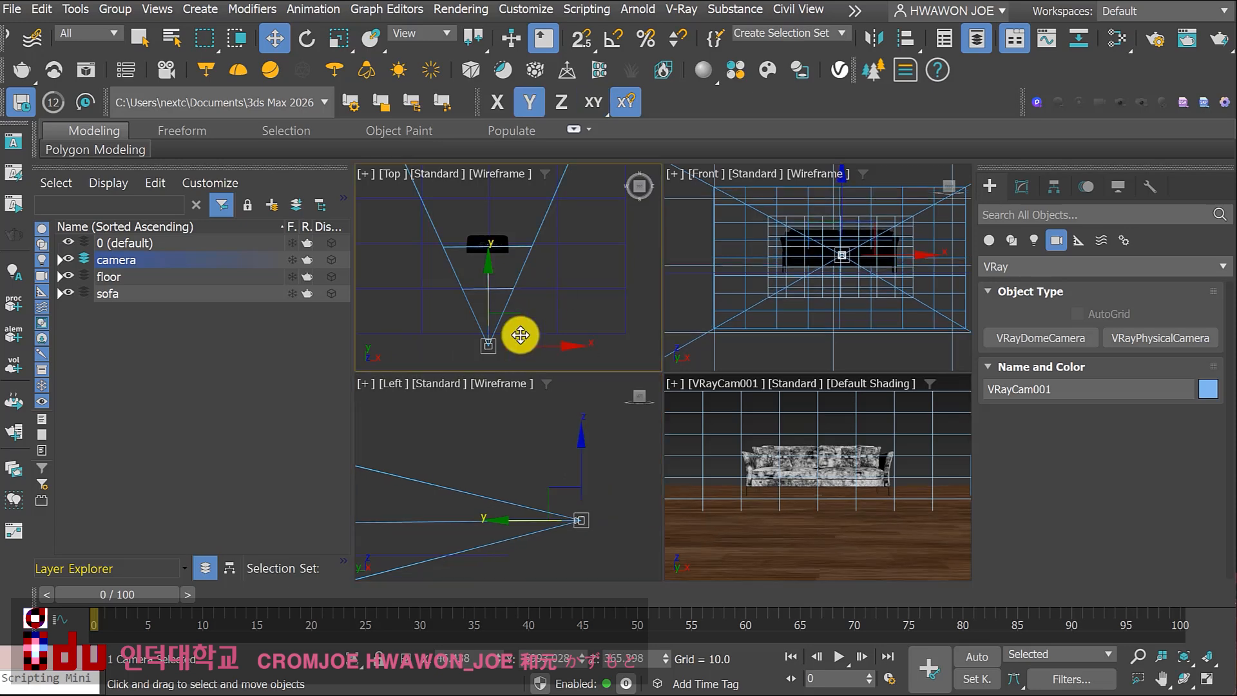
pyautogui.moveTo(487, 286); pyautogui.dragTo(490, 248)
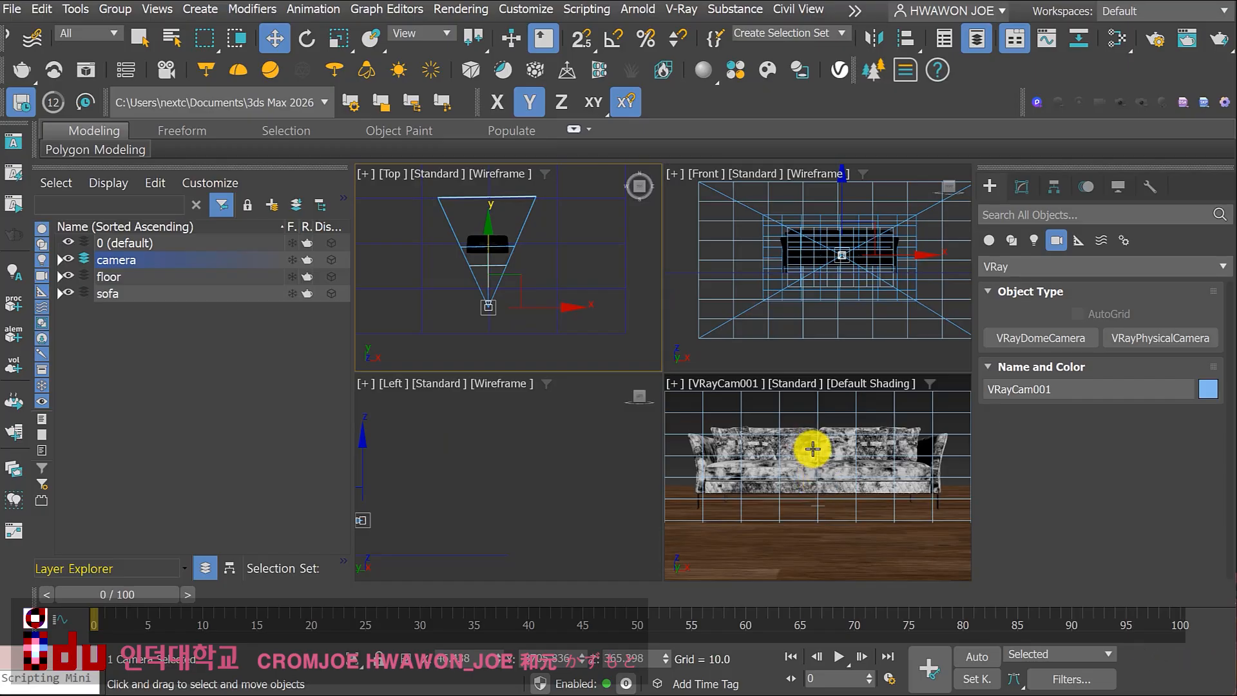
pyautogui.moveTo(810, 446); pyautogui.dragTo(810, 457, button='middle')
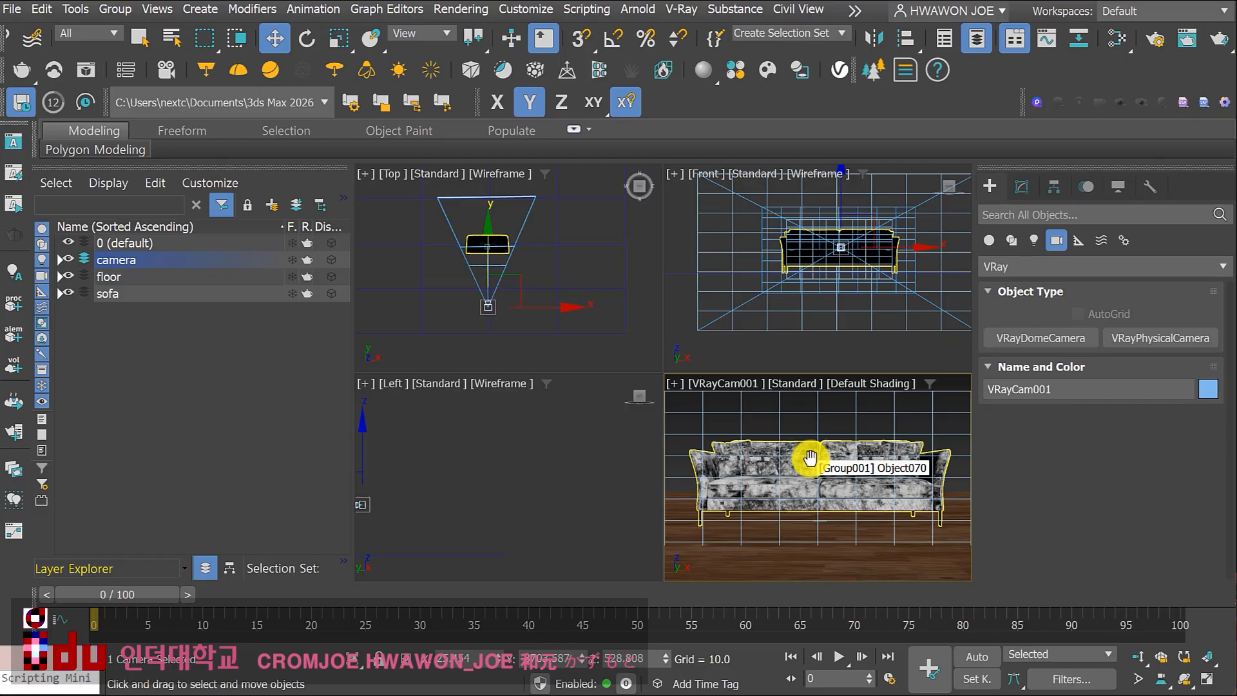
# Deselect the camera and create a new layer named light
pyautogui.click(172, 392)
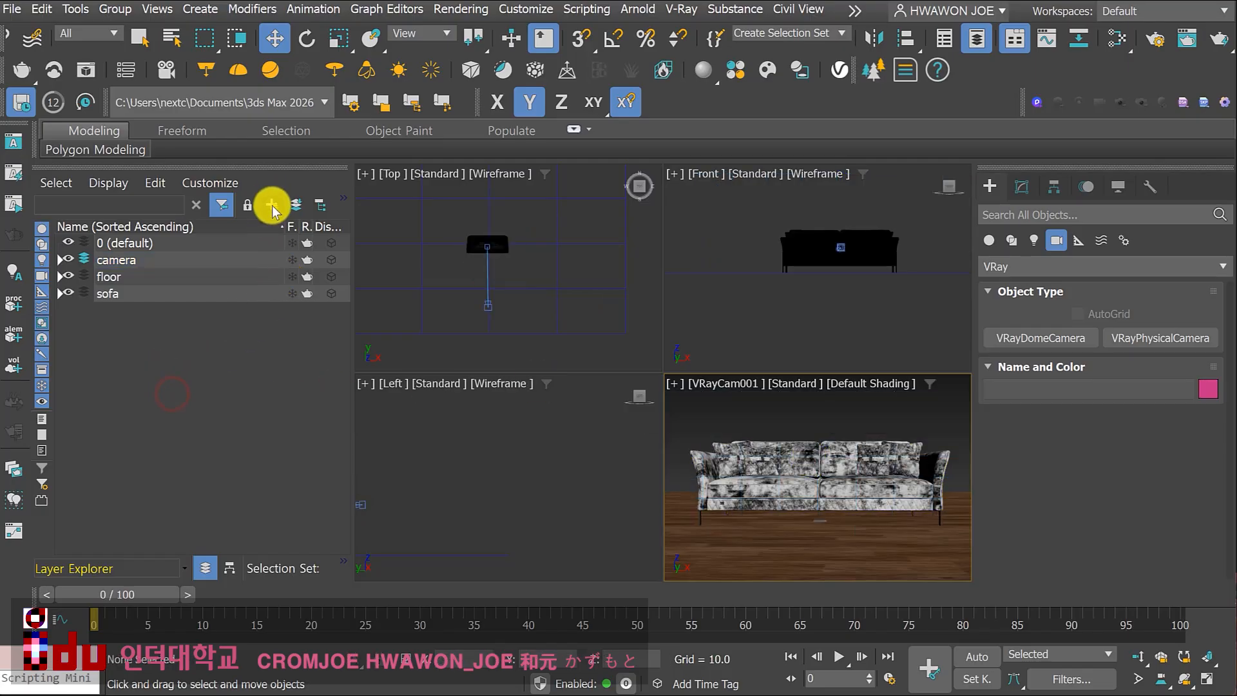
pyautogui.click(272, 205)
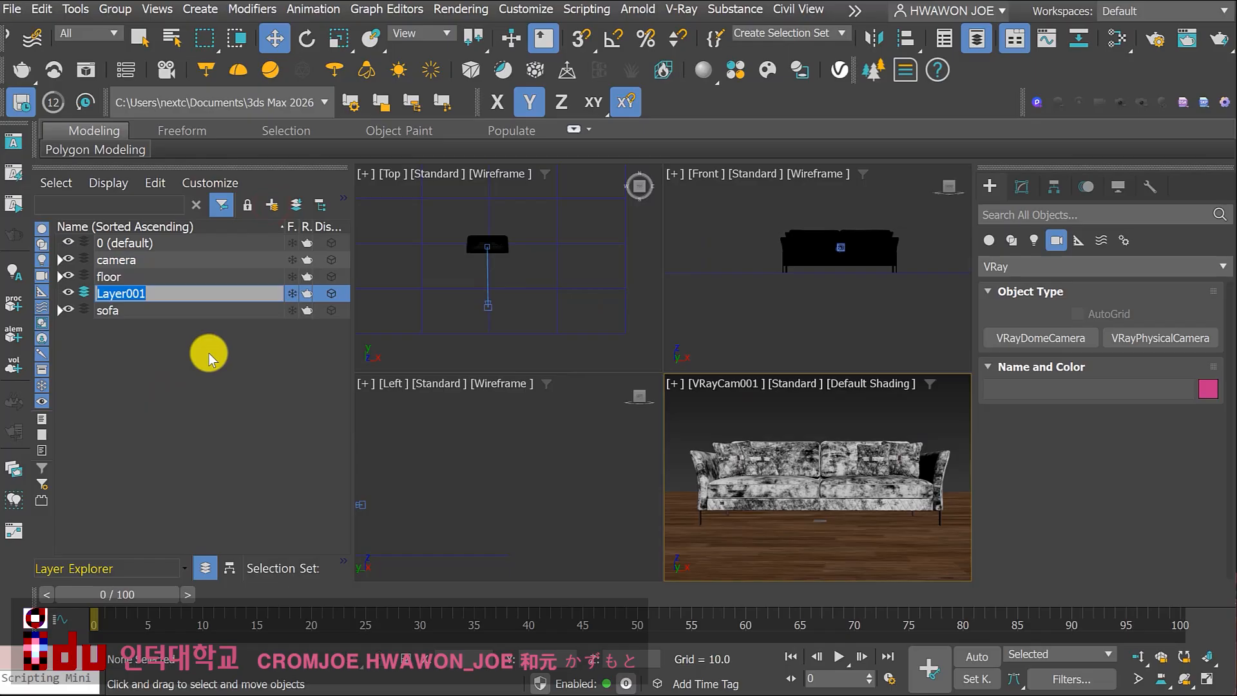
pyautogui.write('light')
pyautogui.press('Return')
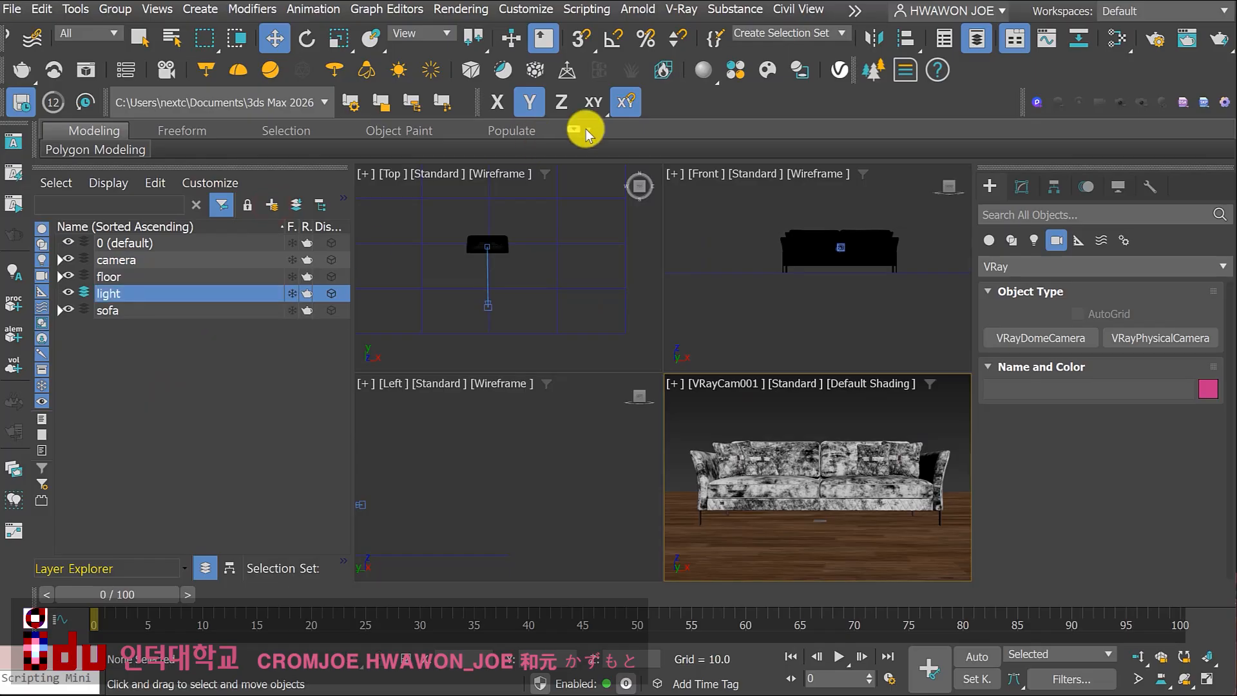
# Switch object creation to the V-Ray lights category
pyautogui.click(989, 186)
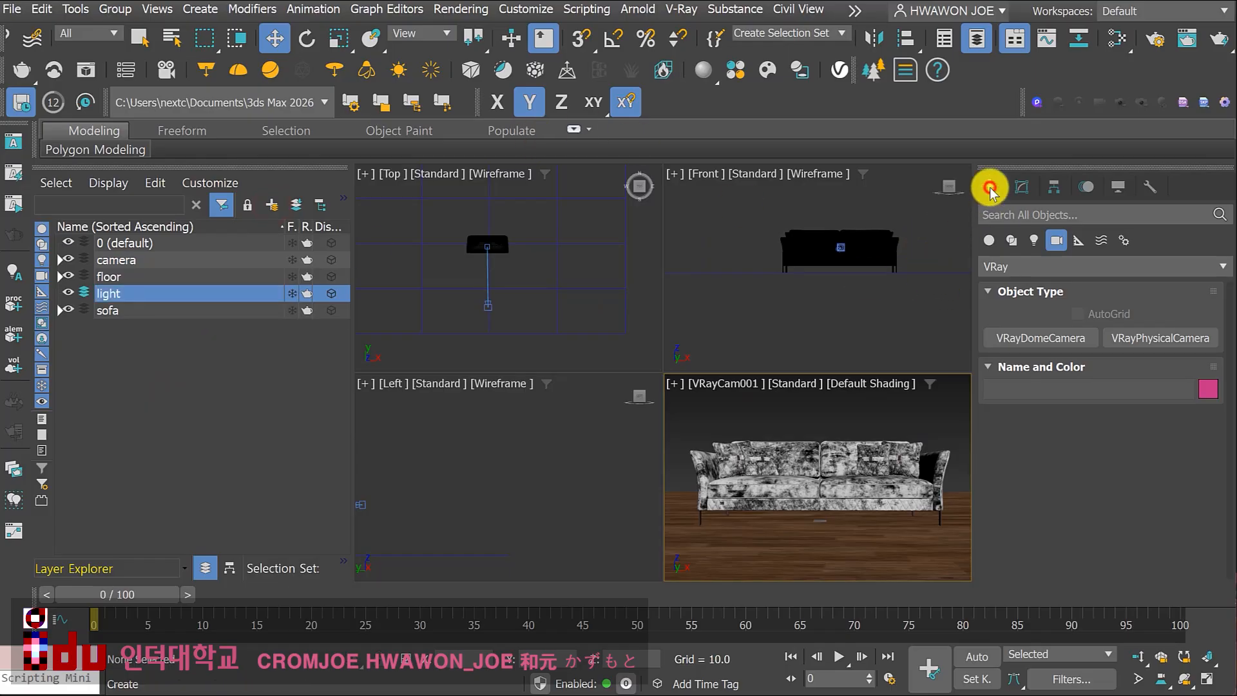
pyautogui.click(1033, 243)
pyautogui.click(1033, 264)
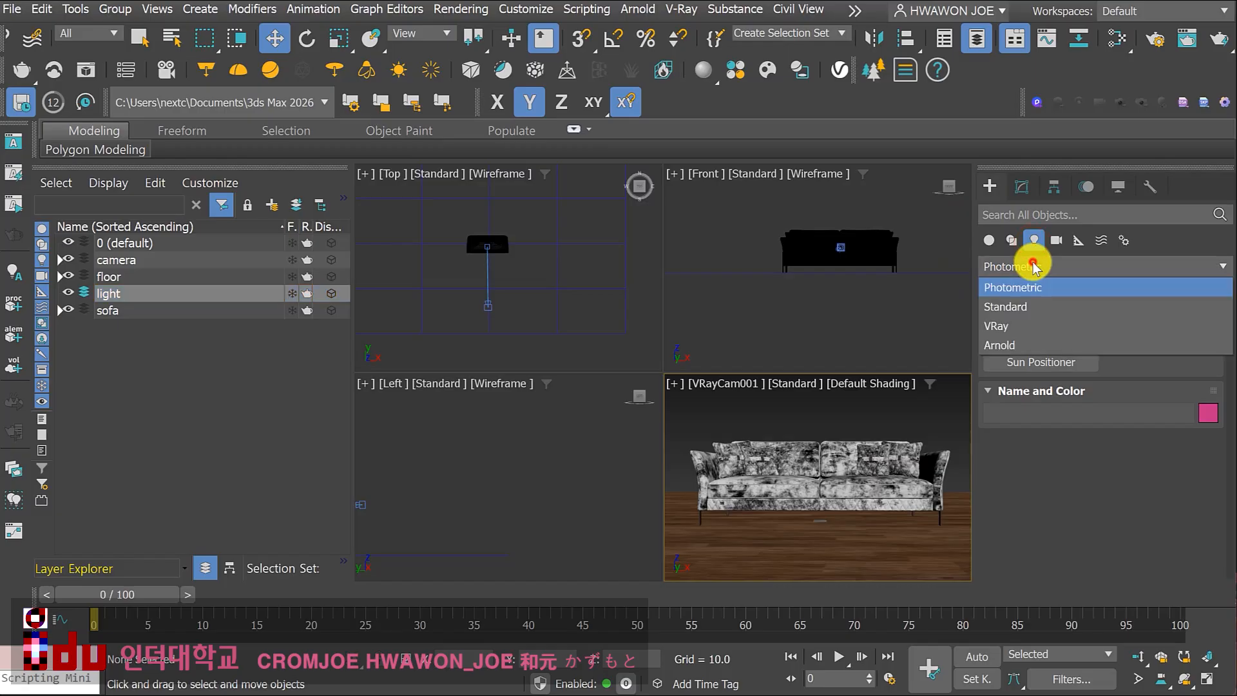
pyautogui.click(1014, 327)
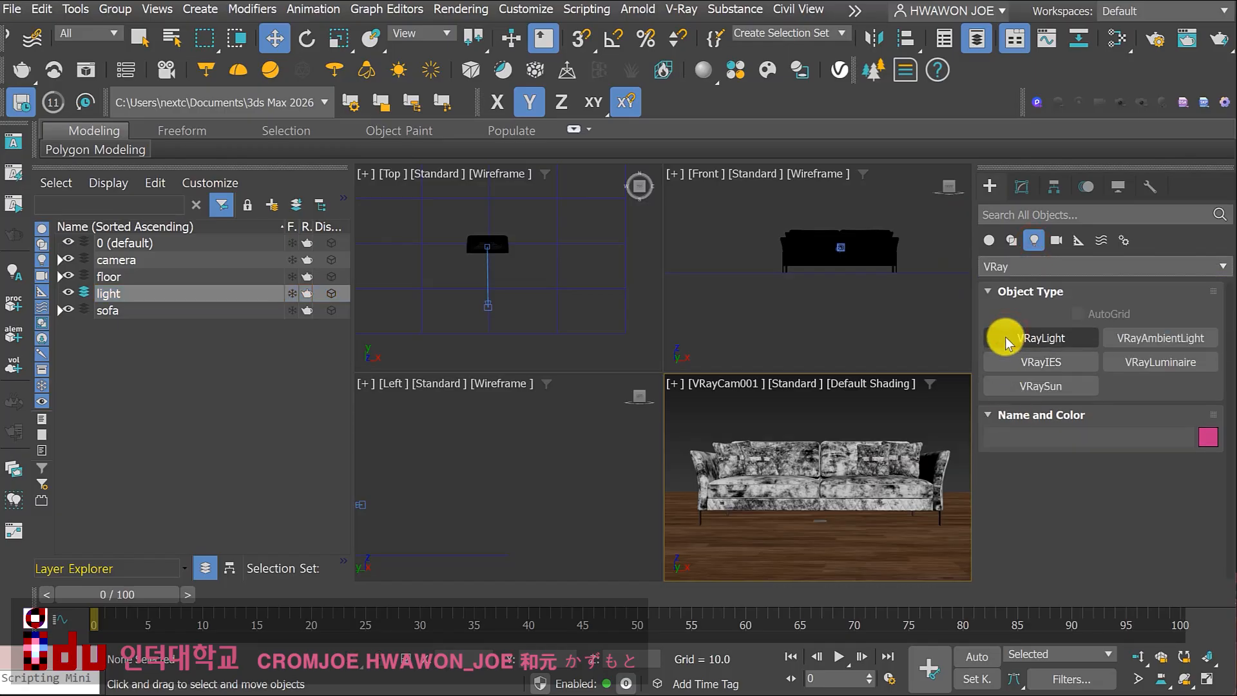
pyautogui.click(1050, 338)
pyautogui.scroll(4, 464, 254)
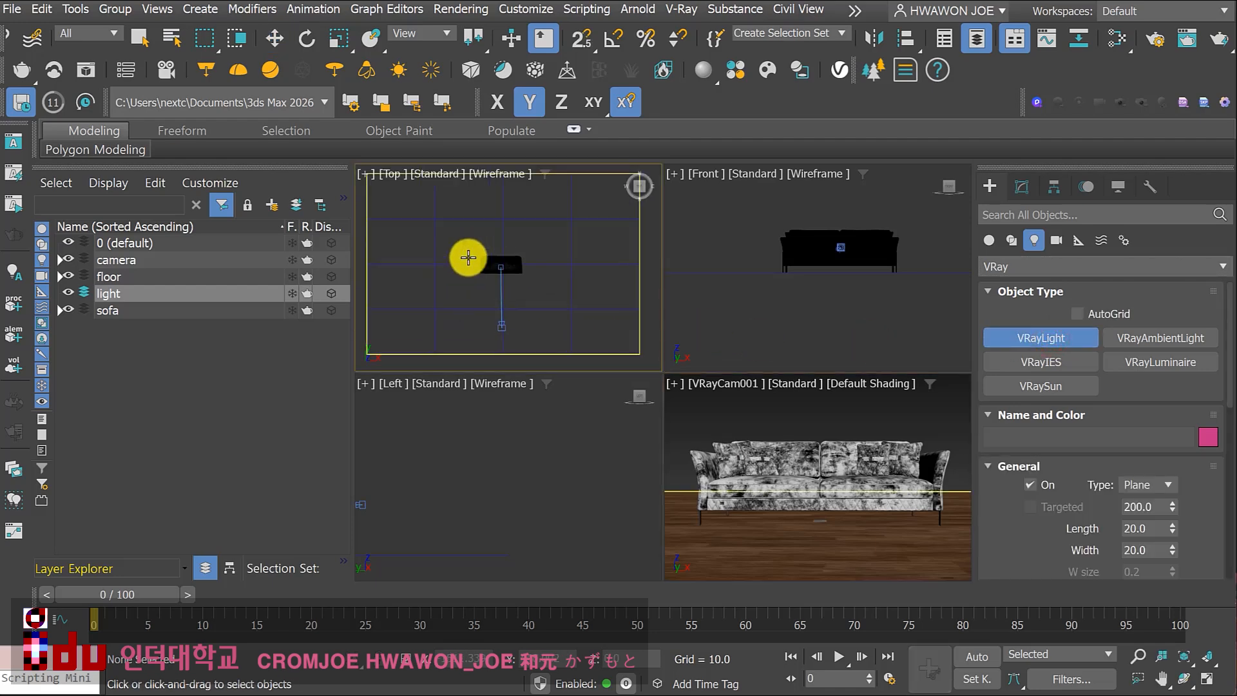
pyautogui.moveTo(462, 244); pyautogui.dragTo(504, 274)
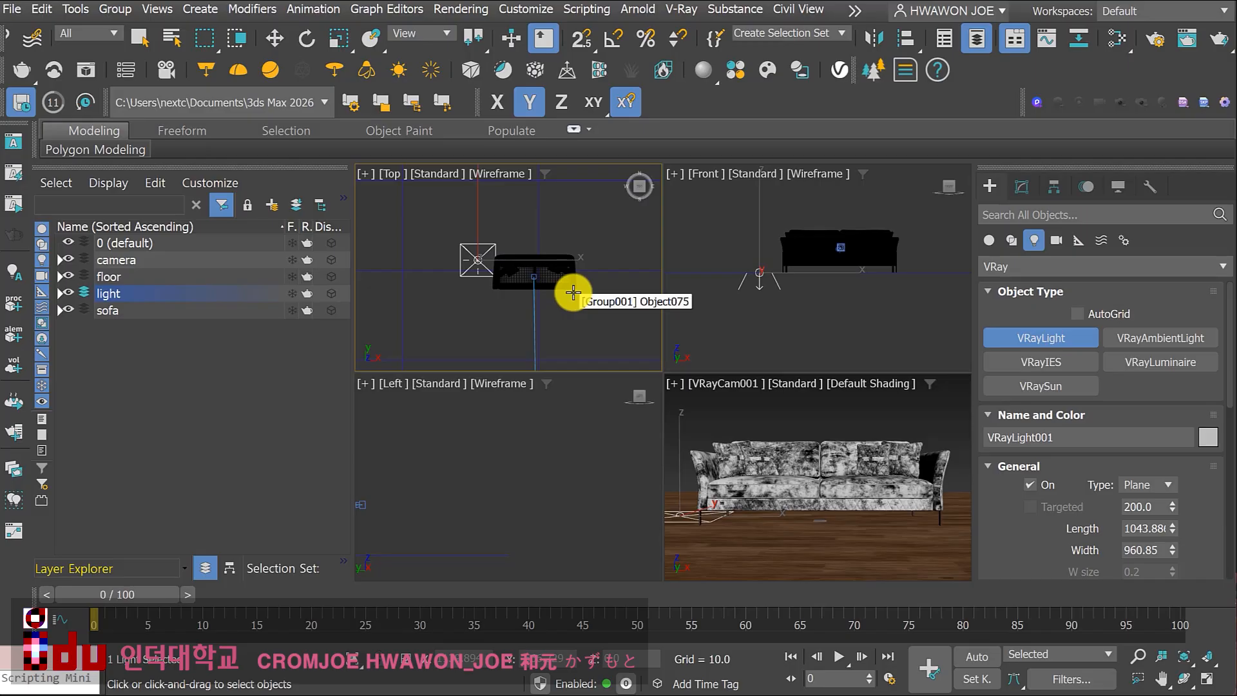
pyautogui.rightClick(483, 260)
pyautogui.scroll(-2, 483, 262)
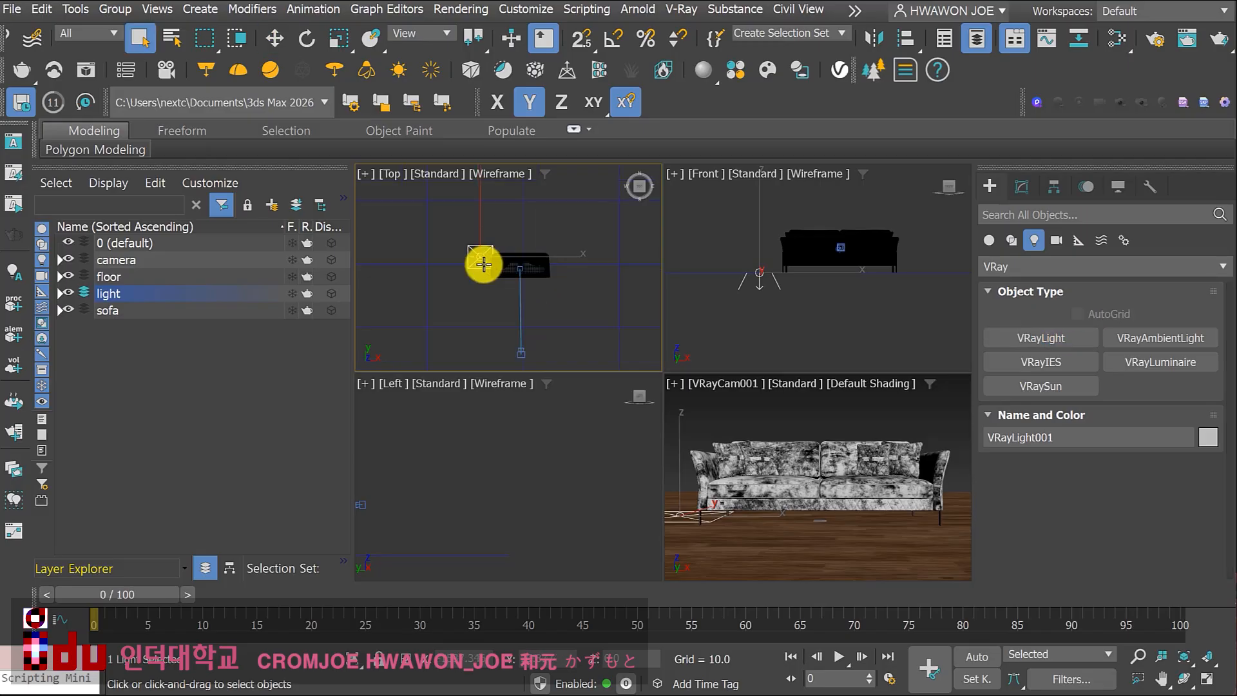
pyautogui.press('Delete')
pyautogui.scroll(-2, 426, 258)
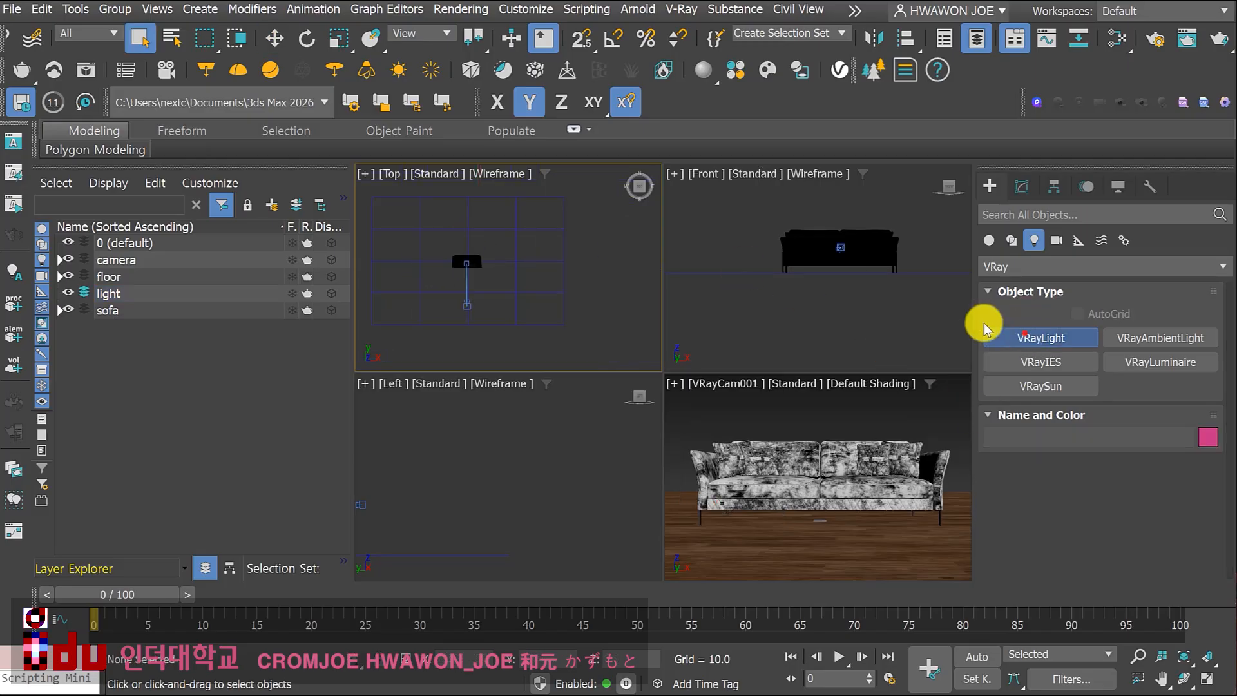
pyautogui.click(1024, 337)
pyautogui.moveTo(399, 219); pyautogui.dragTo(531, 309)
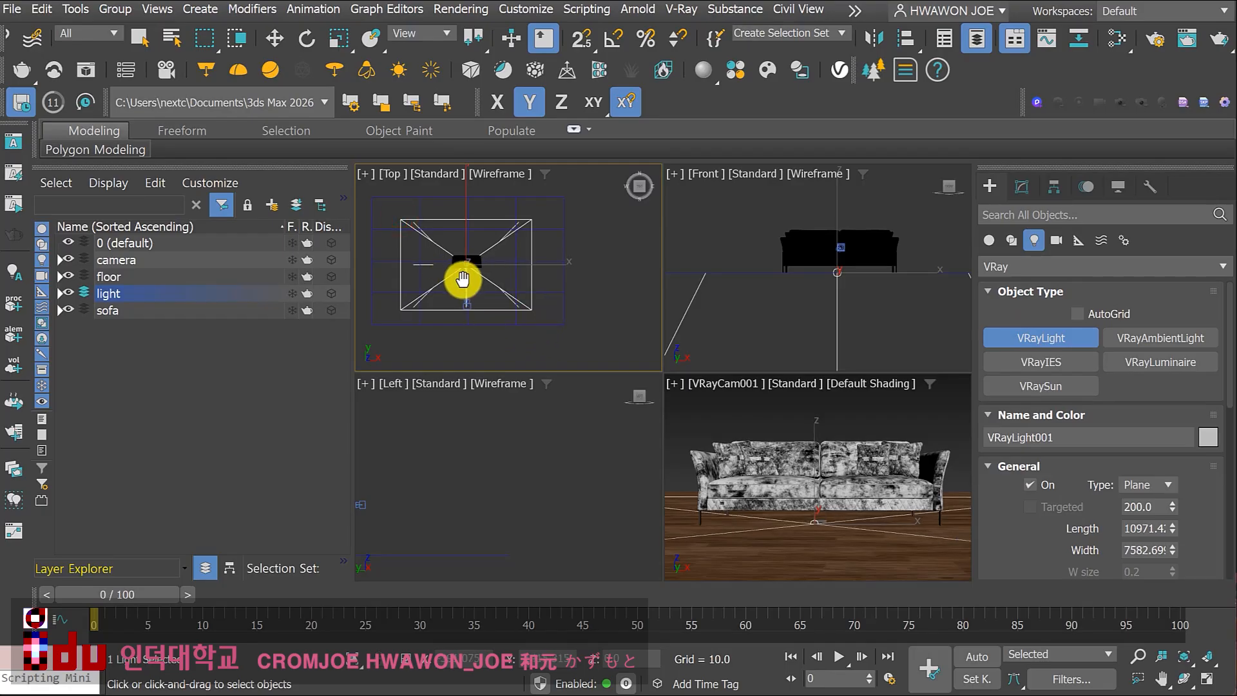
pyautogui.scroll(2, 462, 277)
pyautogui.hotkey('ctrl', 'z')
# Draw a plane VRayLight about 763 by 780 just beyond the sofa's left end in the Top view
pyautogui.scroll(3, 431, 261)
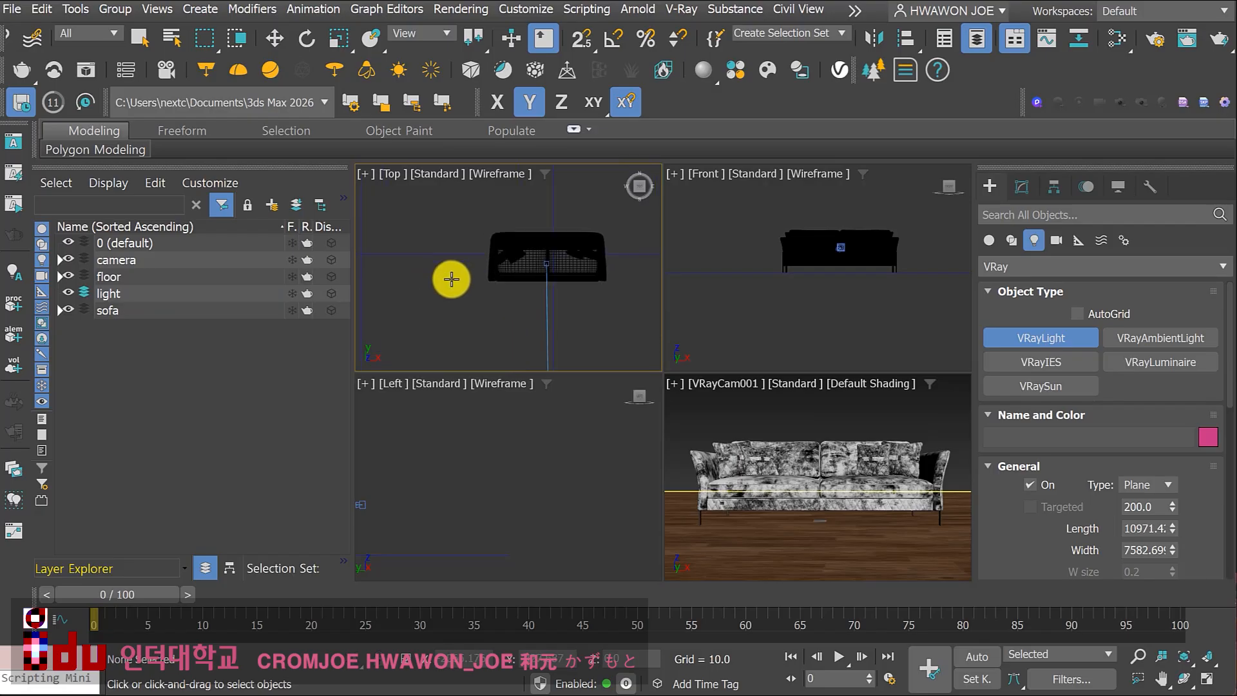
pyautogui.moveTo(435, 239); pyautogui.dragTo(474, 275)
pyautogui.click(785, 324)
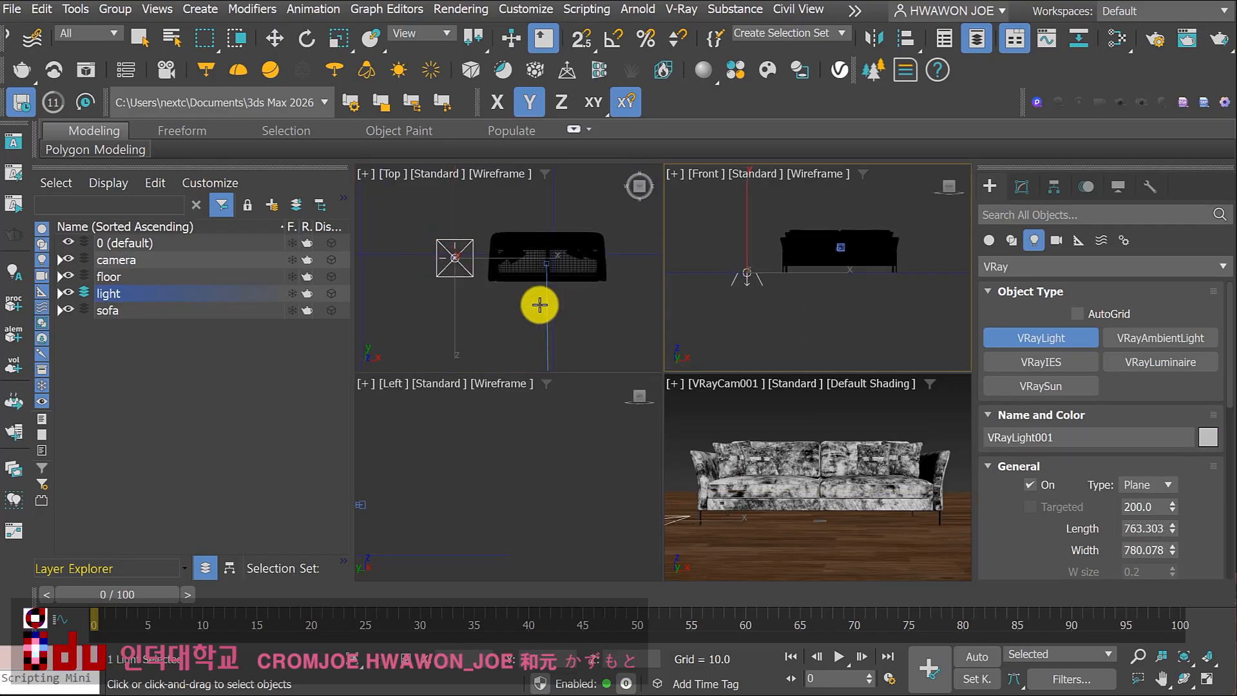
# In the Front view, raise the light well above the sofa to a height of about 2349 and shift it slightly towards the sofa
pyautogui.click(275, 39)
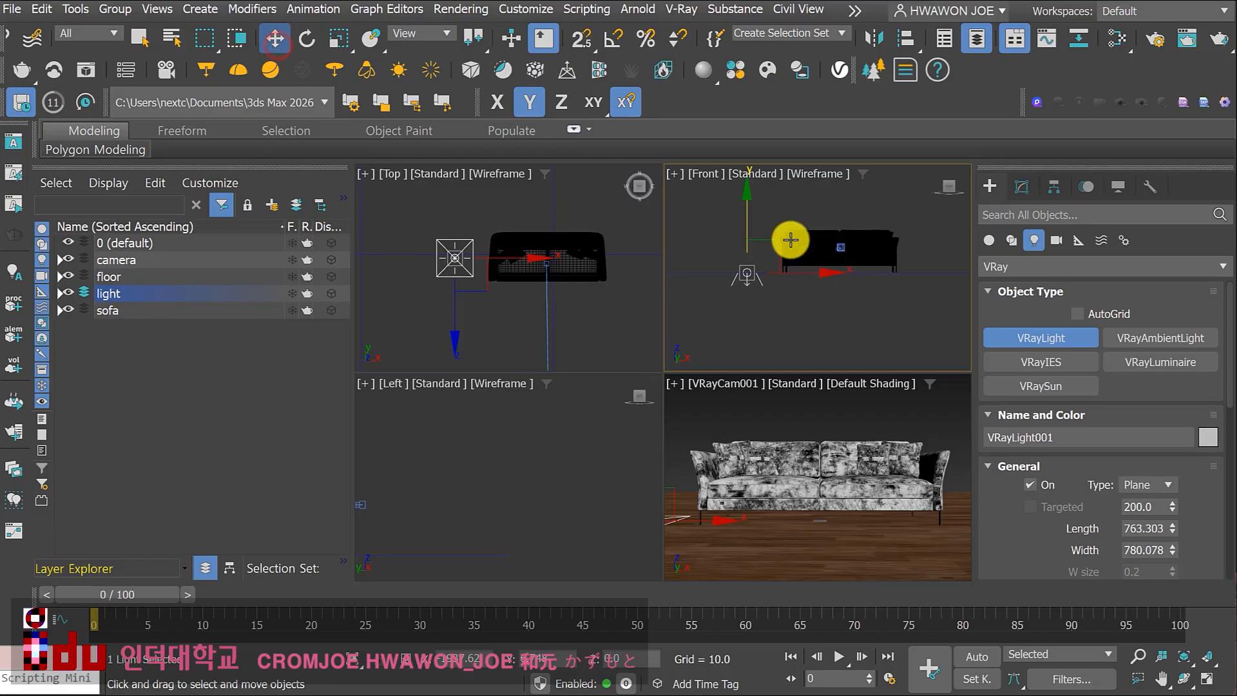
pyautogui.scroll(-2, 782, 258)
pyautogui.moveTo(772, 278); pyautogui.dragTo(776, 301, button='middle')
pyautogui.moveTo(765, 270); pyautogui.dragTo(775, 190)
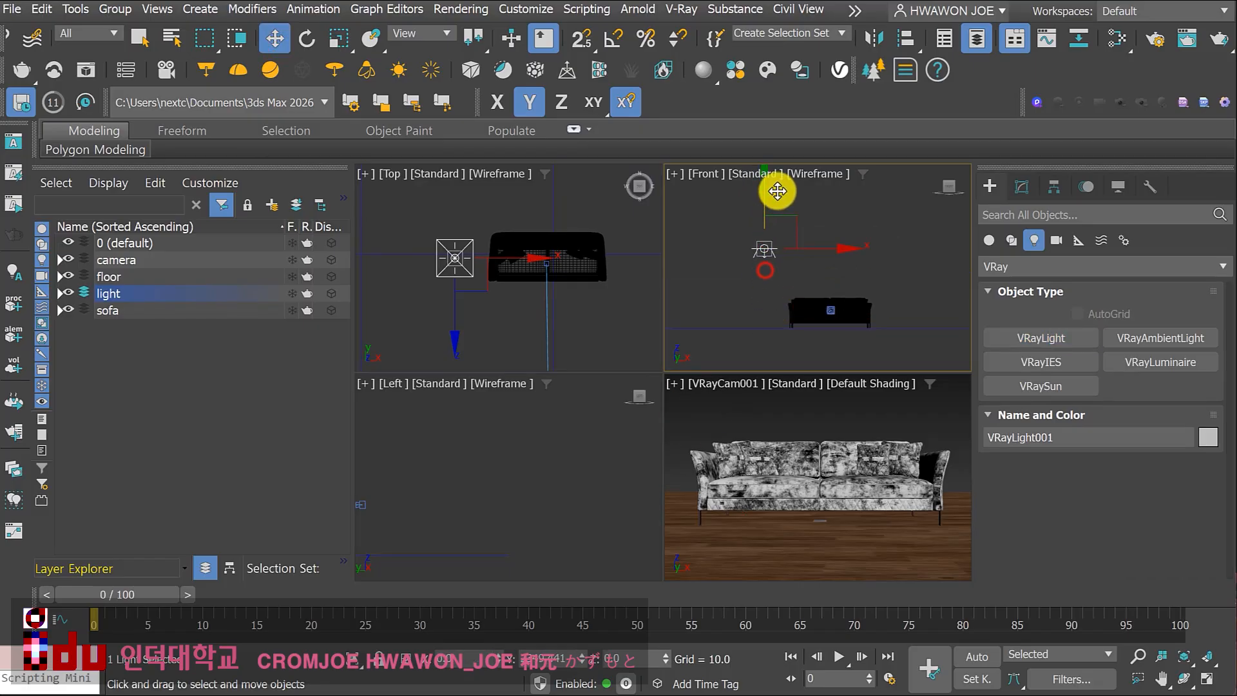
pyautogui.moveTo(813, 248); pyautogui.dragTo(827, 247)
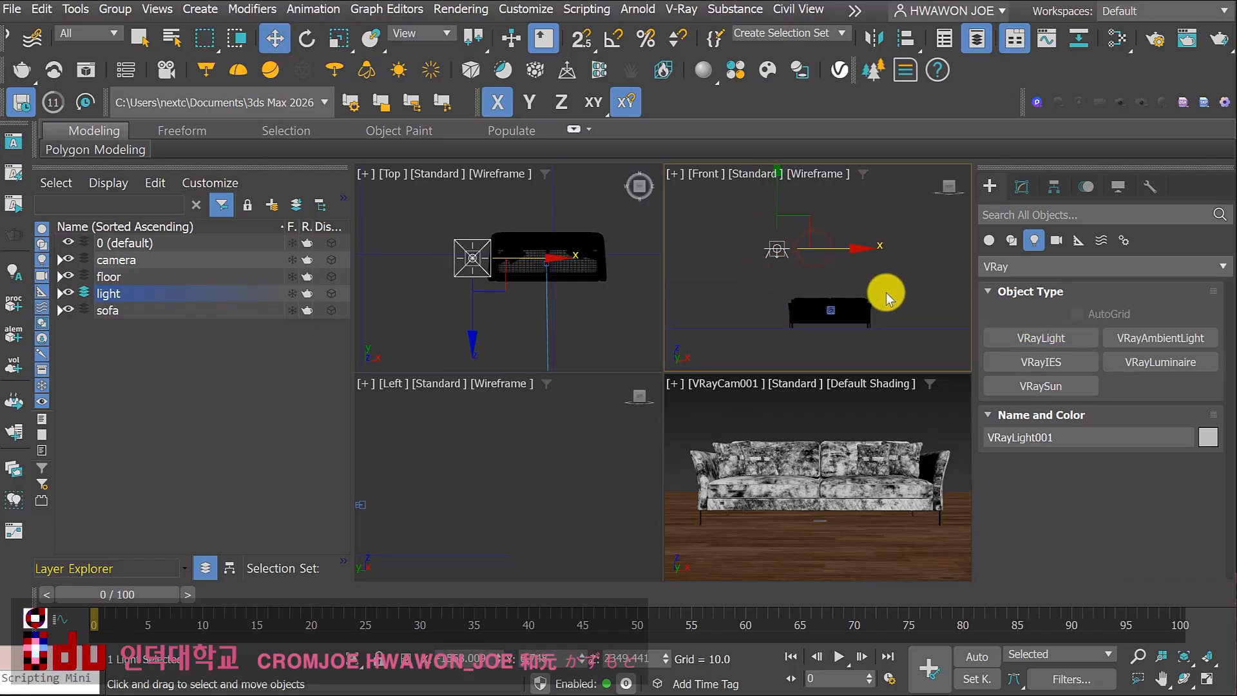
# Turn on the Invisible option for the plane light
pyautogui.click(1017, 188)
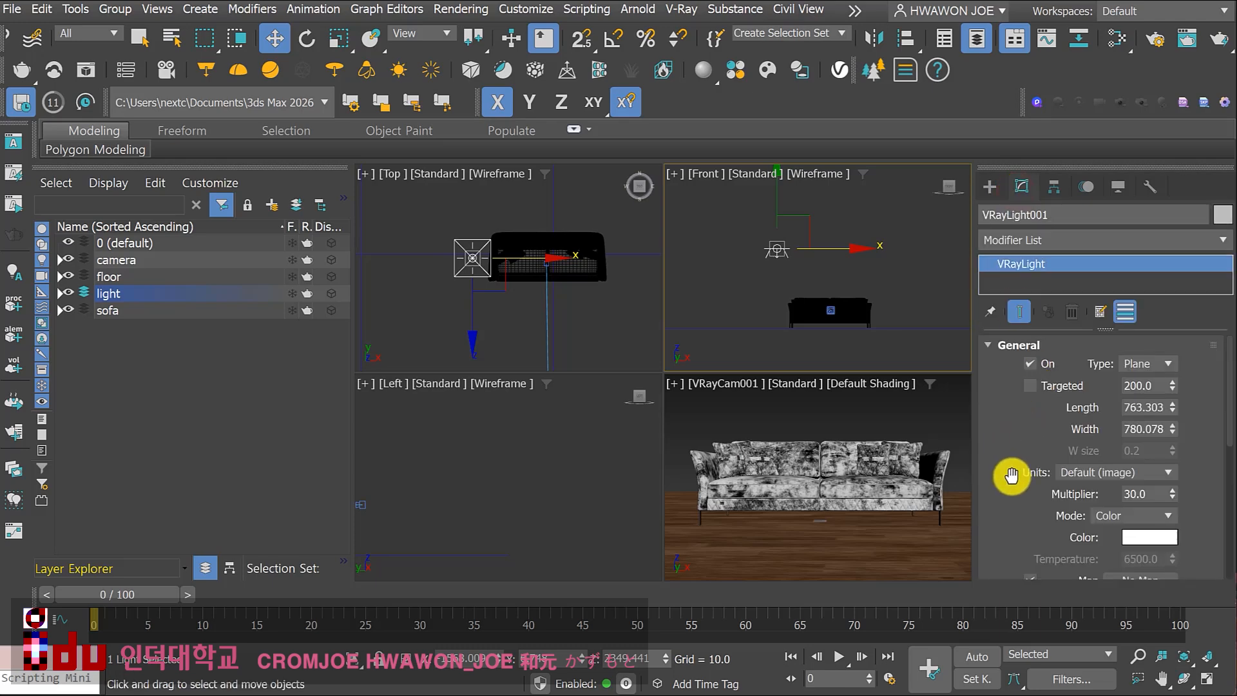
pyautogui.moveTo(1013, 475); pyautogui.dragTo(1012, 371)
pyautogui.moveTo(1009, 430); pyautogui.dragTo(1010, 331)
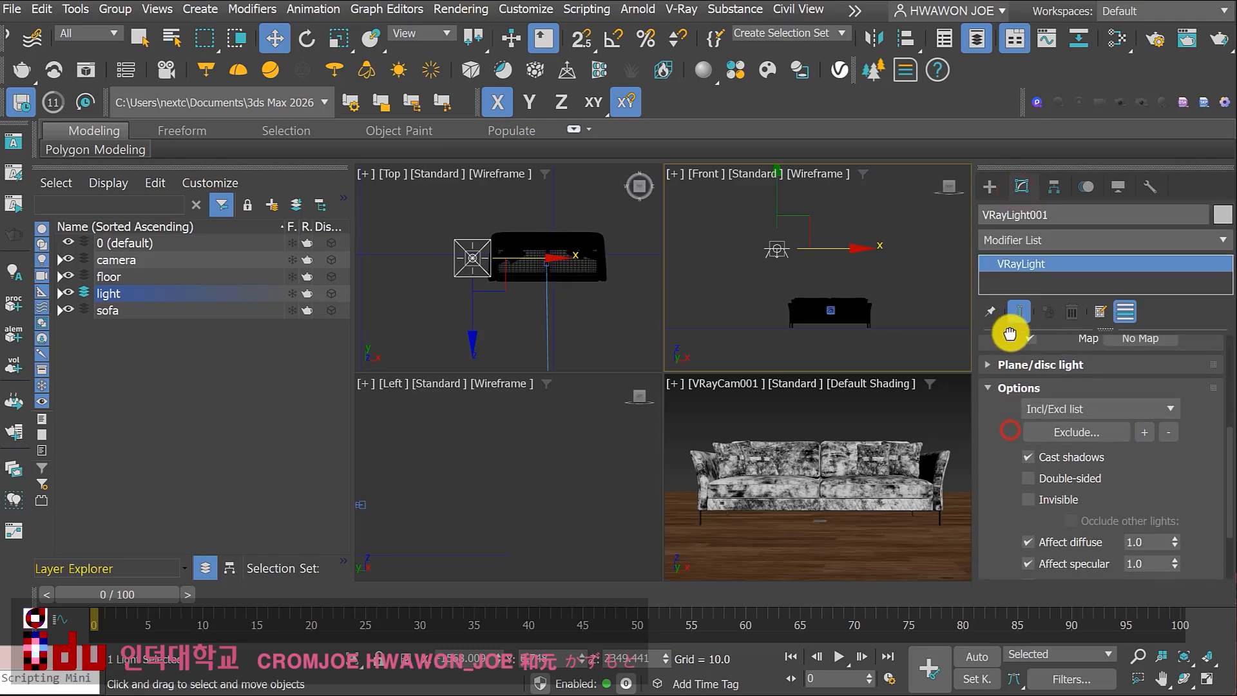
pyautogui.moveTo(1006, 495); pyautogui.dragTo(1024, 420)
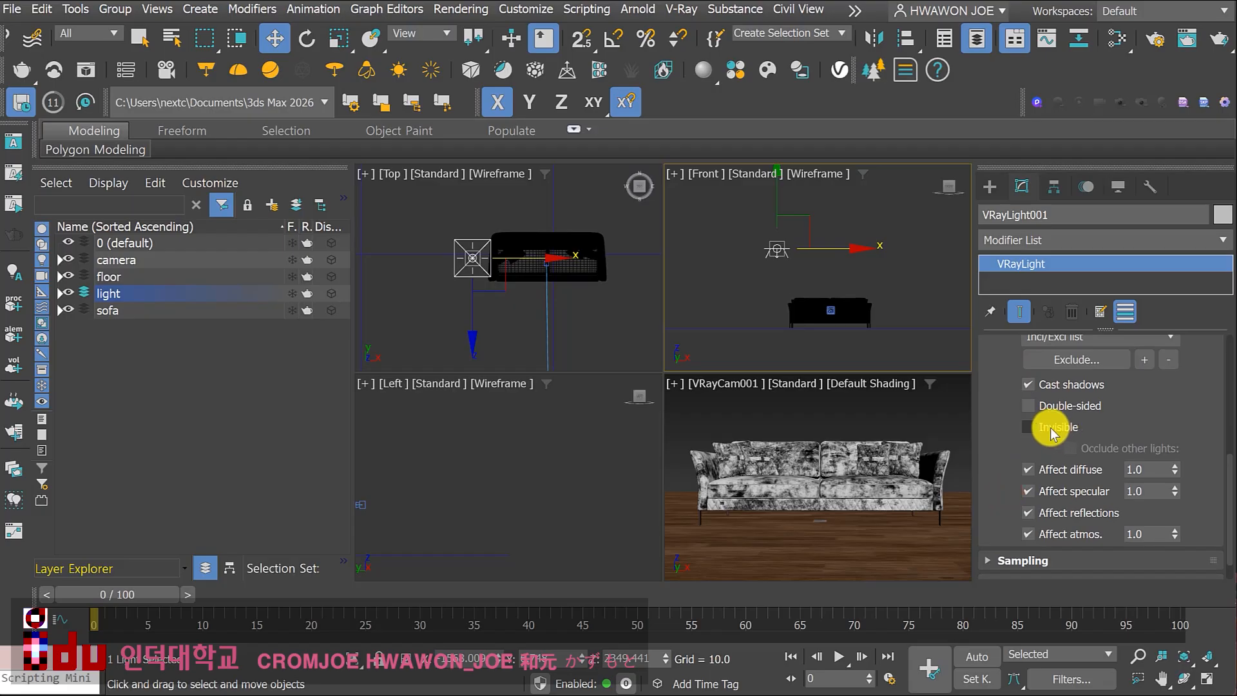
pyautogui.click(1033, 428)
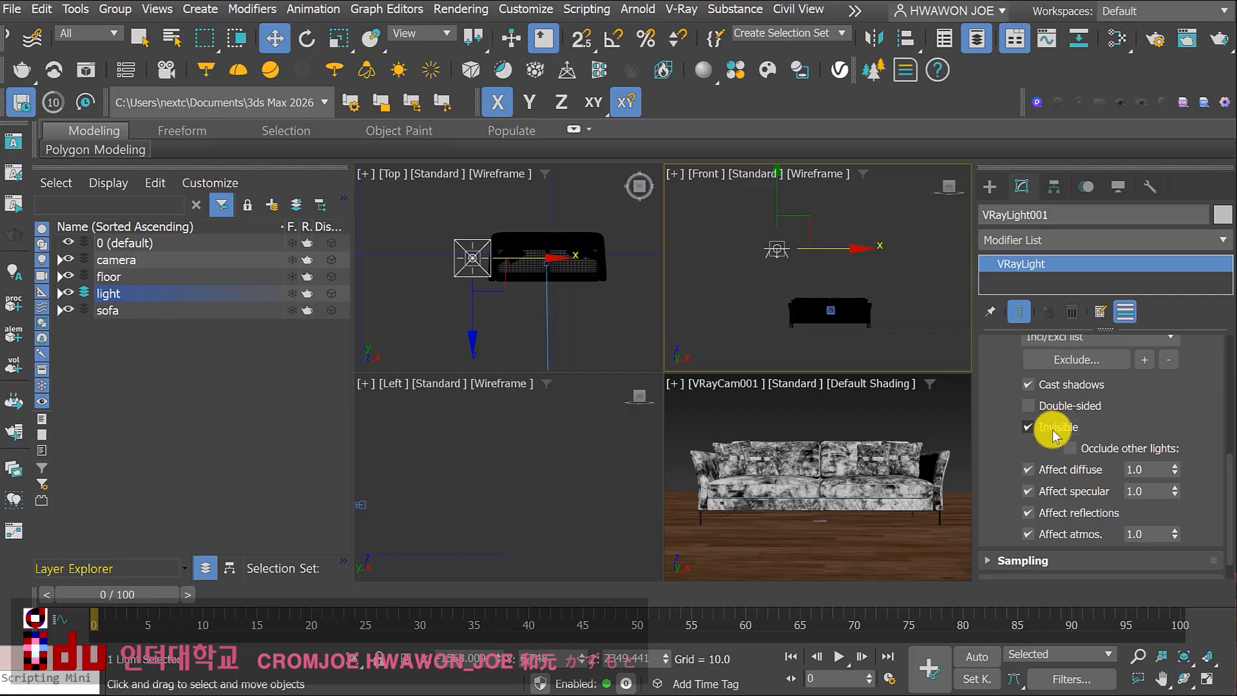
# Clone the light along X as one independent copy above the sofa's right end in the Front view
pyautogui.moveTo(827, 259); pyautogui.dragTo(820, 277, button='middle')
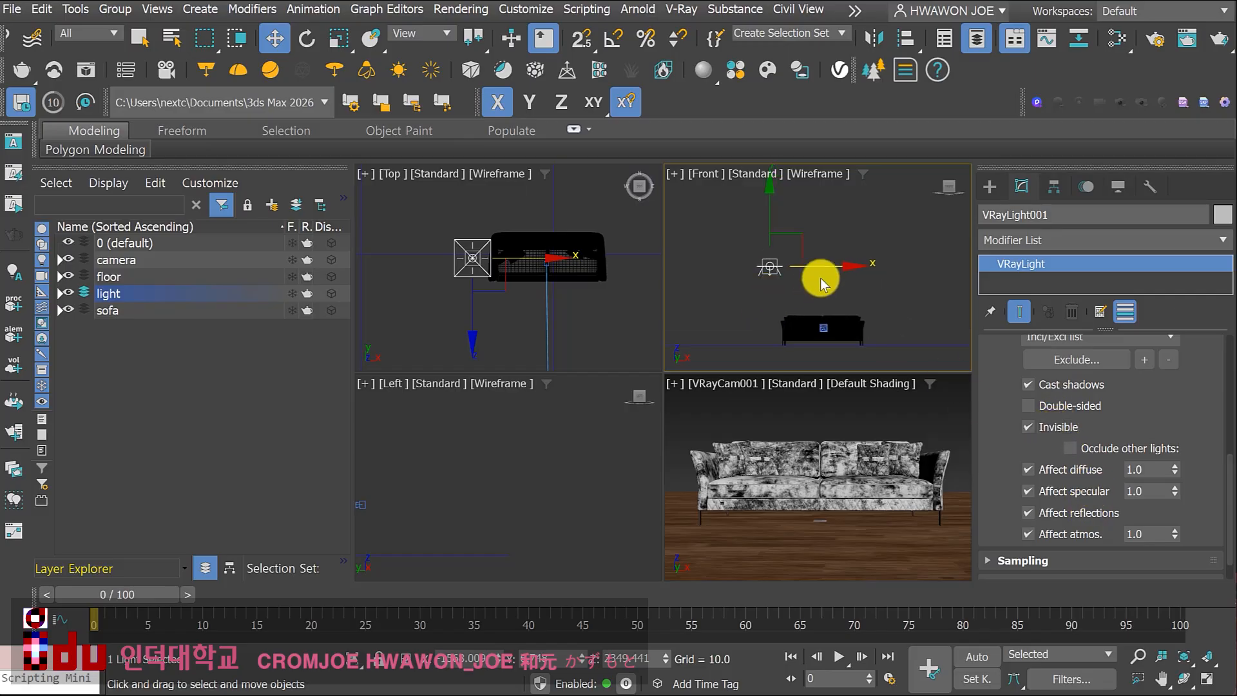
pyautogui.keyDown('shift'); pyautogui.moveTo(819, 268); pyautogui.dragTo(900, 273); pyautogui.keyUp('shift')
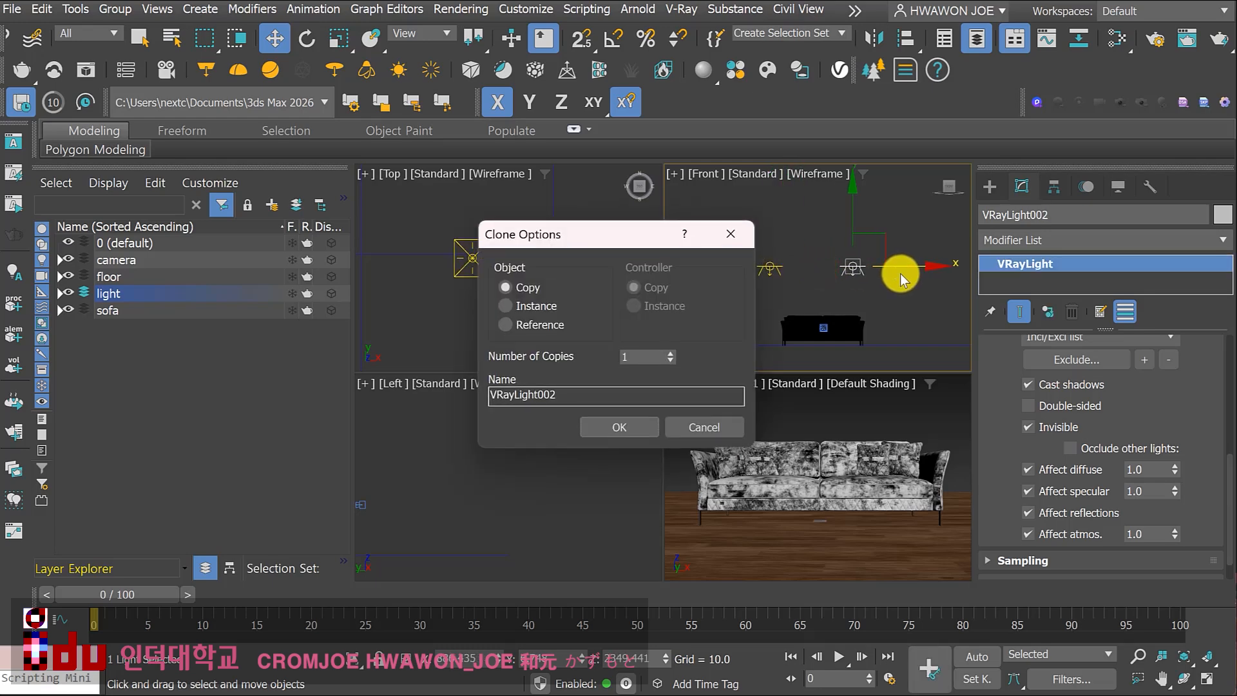
pyautogui.click(628, 424)
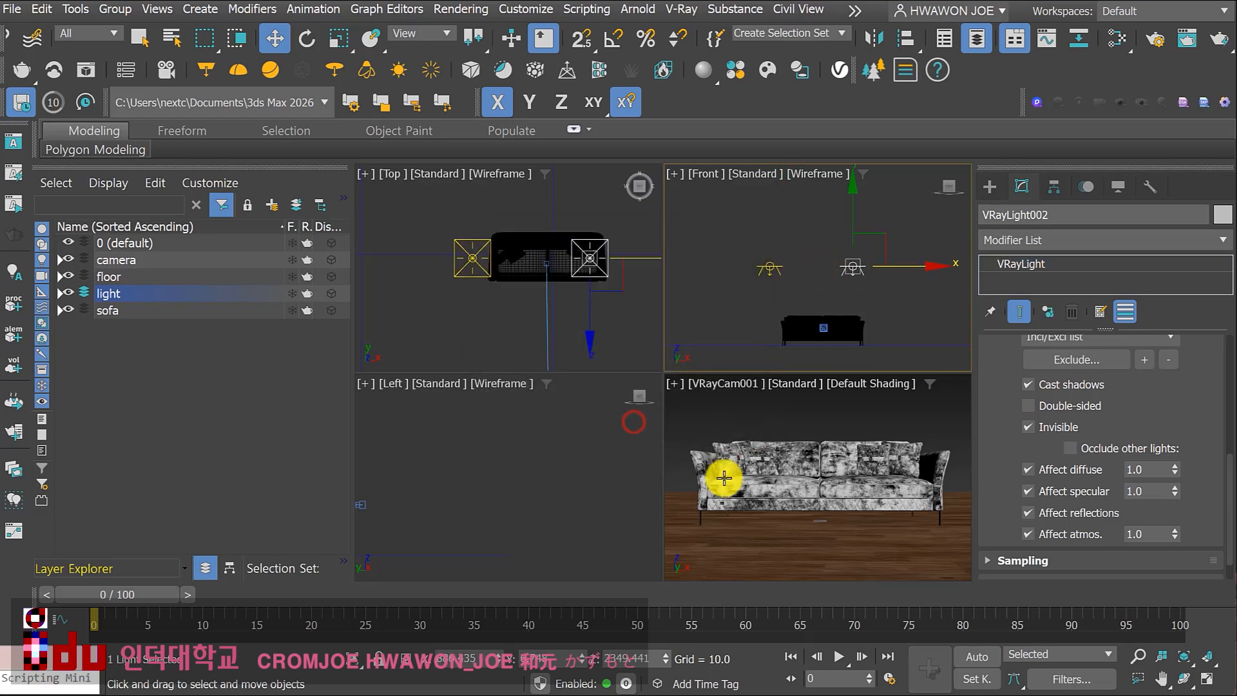
# Maximize the VRayCam001 viewport and open the render setup, placed so that all its settings are visible
pyautogui.click(1204, 678)
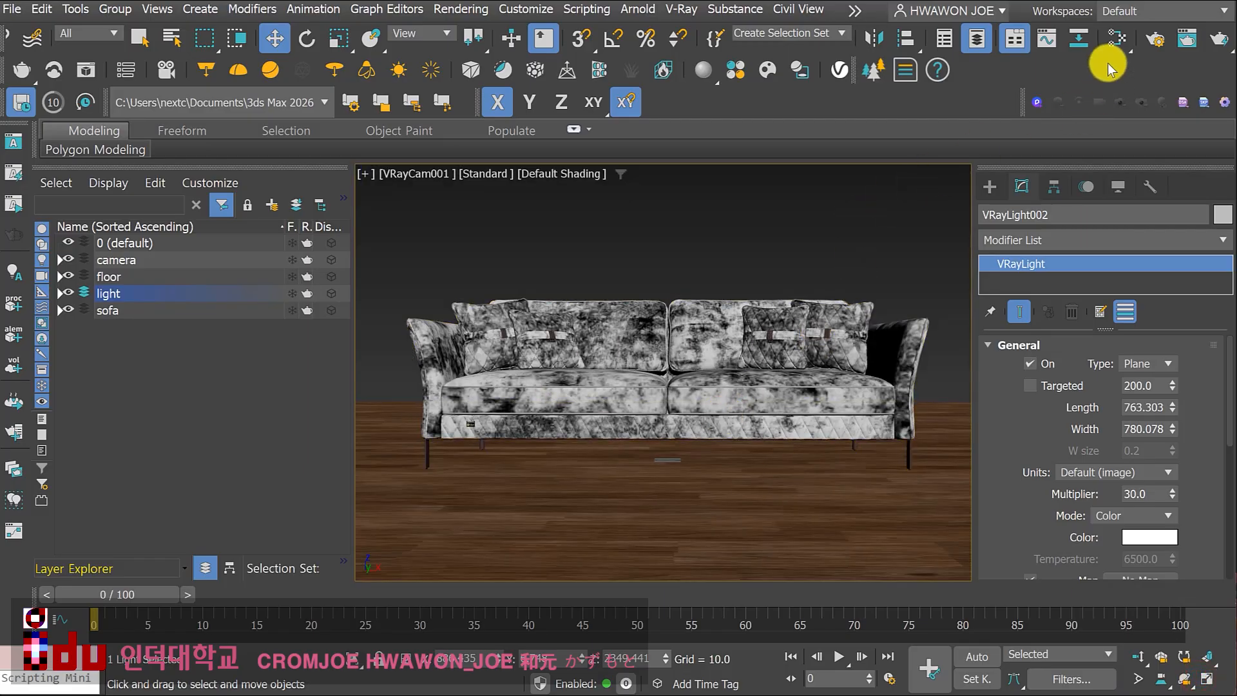
pyautogui.click(1118, 38)
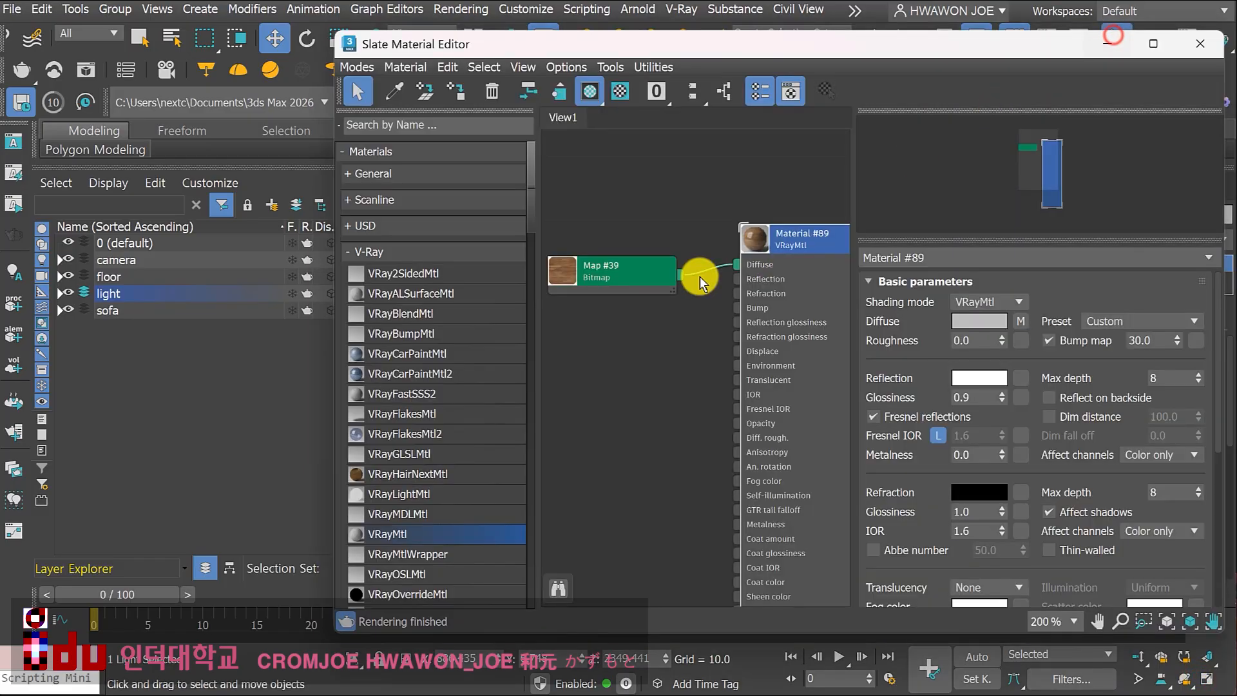
pyautogui.click(1193, 44)
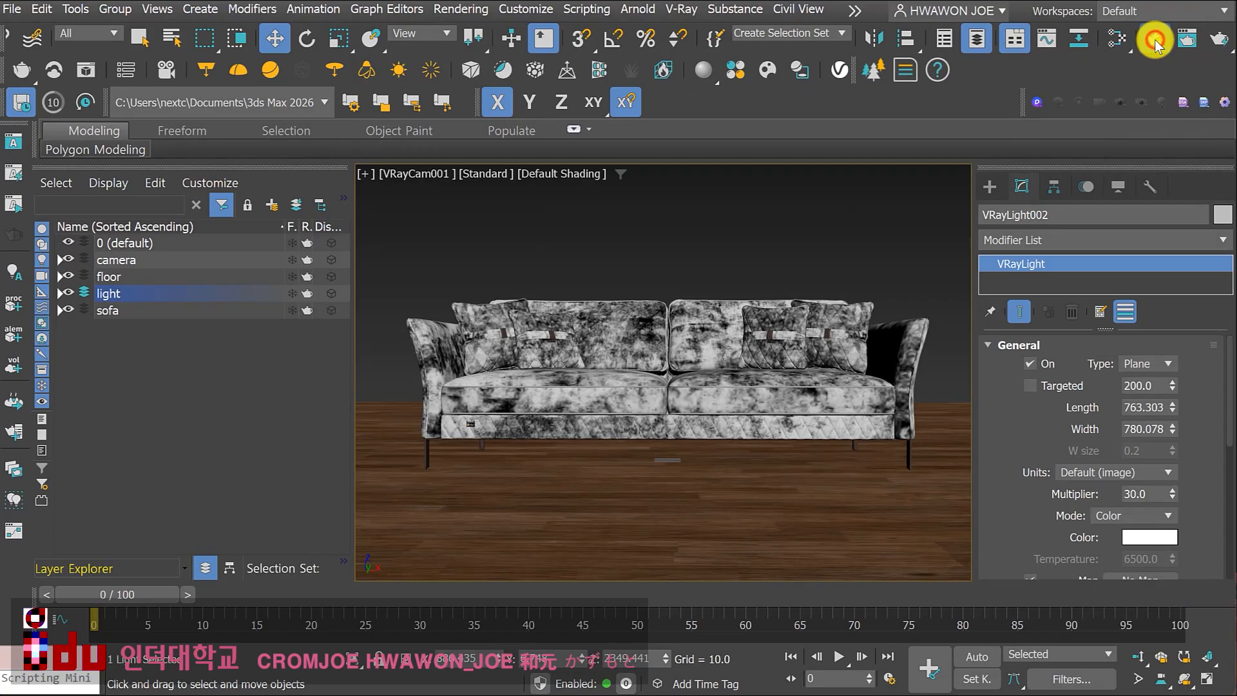
pyautogui.click(1154, 40)
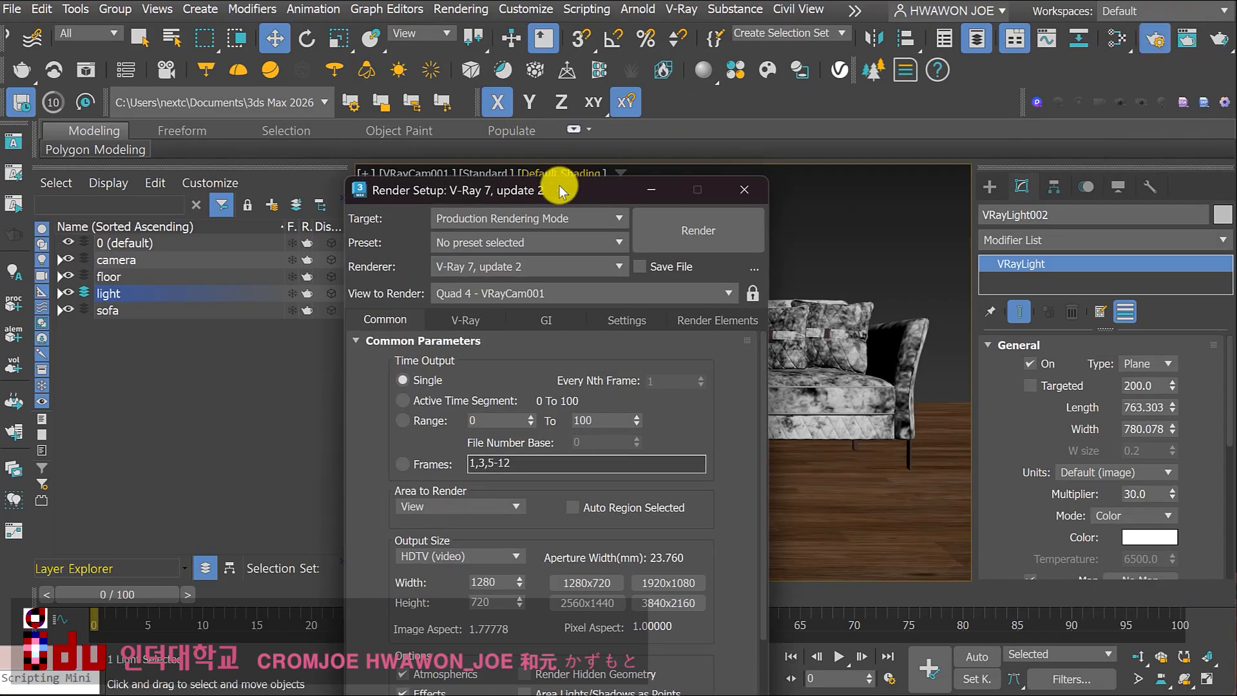
pyautogui.moveTo(560, 190); pyautogui.dragTo(689, 46)
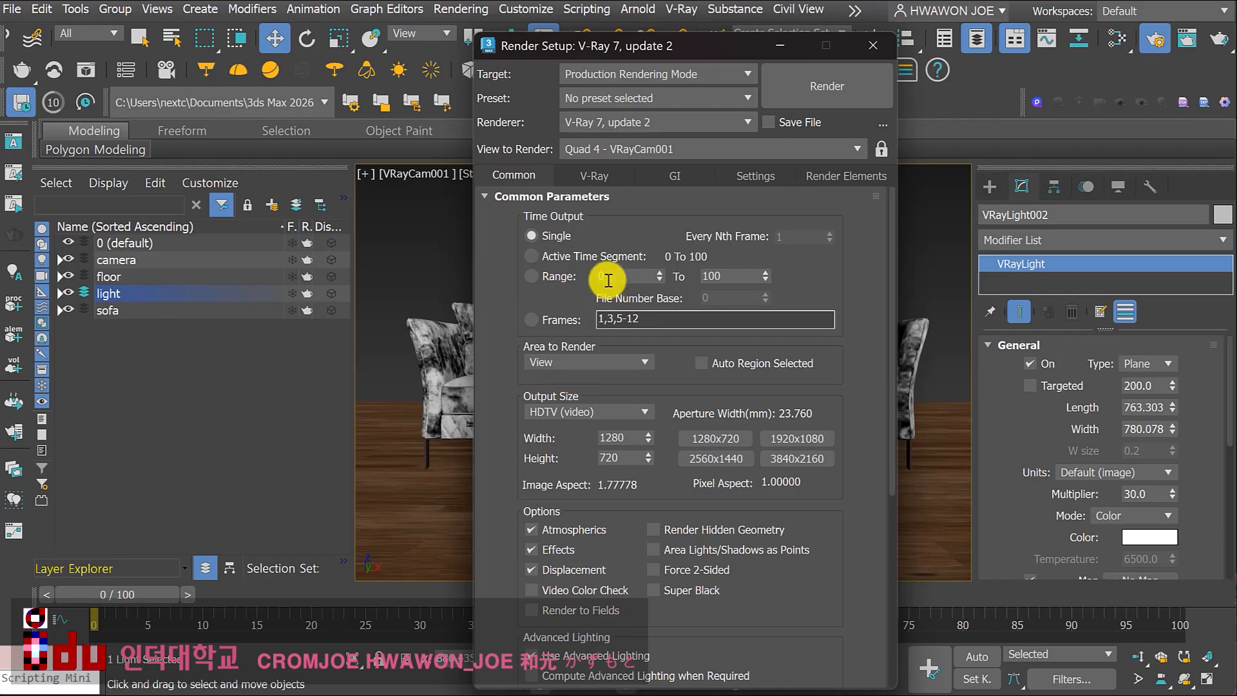
# Set the V-Ray image sampler type to Bucket with max subdivs 4, and check the global illumination settings
pyautogui.click(588, 177)
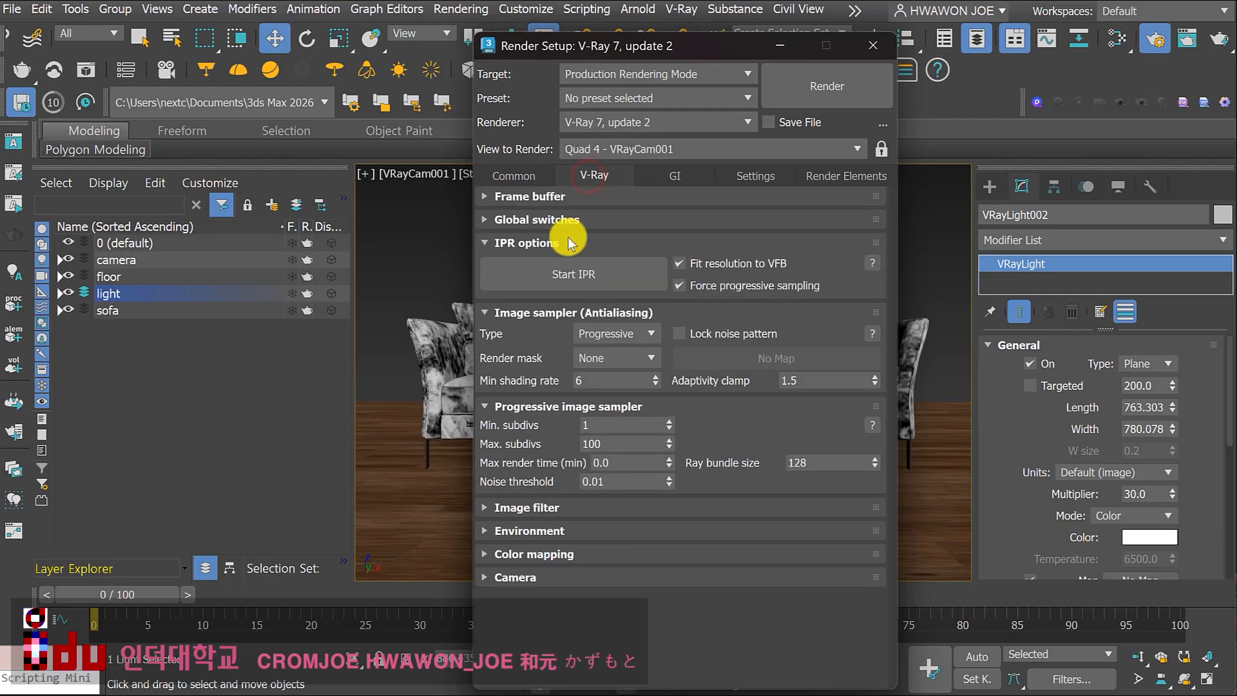
pyautogui.click(604, 334)
pyautogui.click(608, 354)
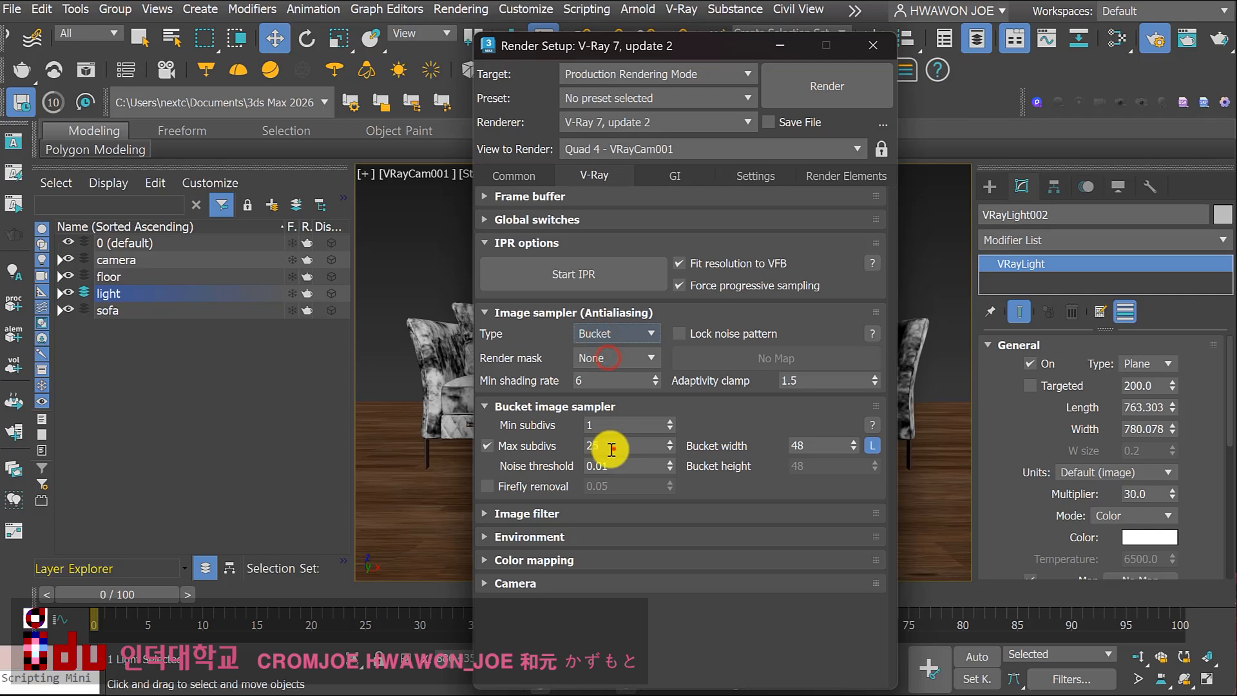
pyautogui.doubleClick(609, 445)
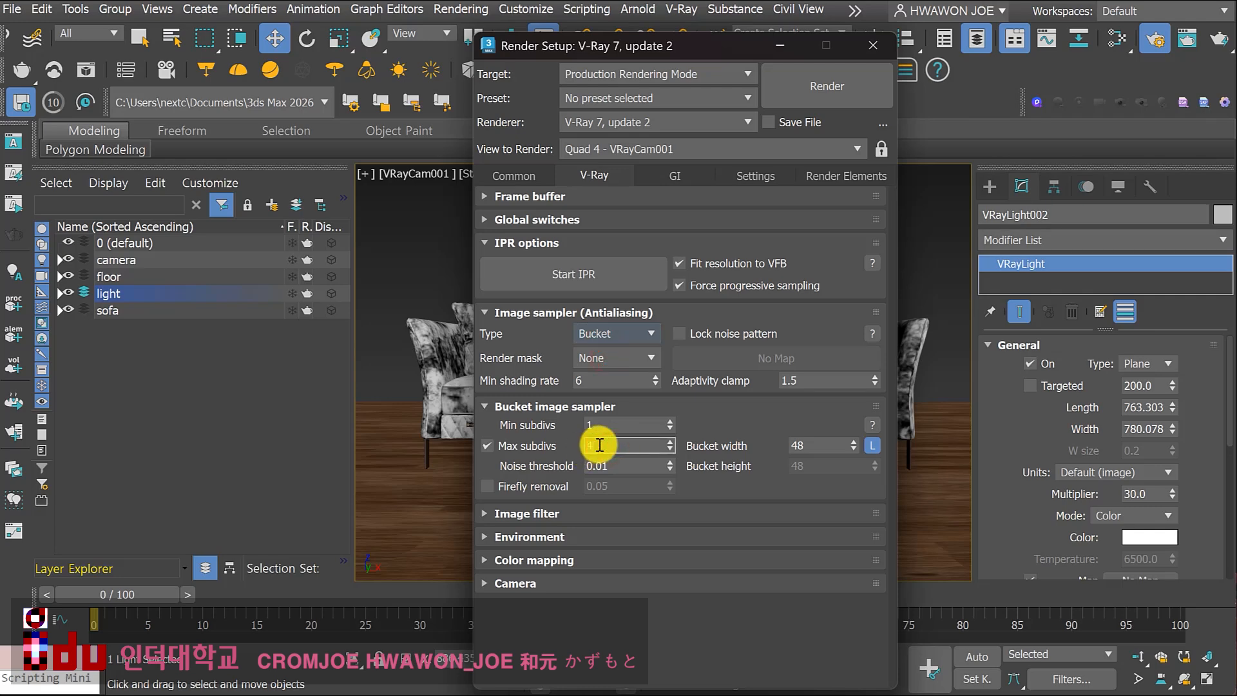
pyautogui.click(666, 178)
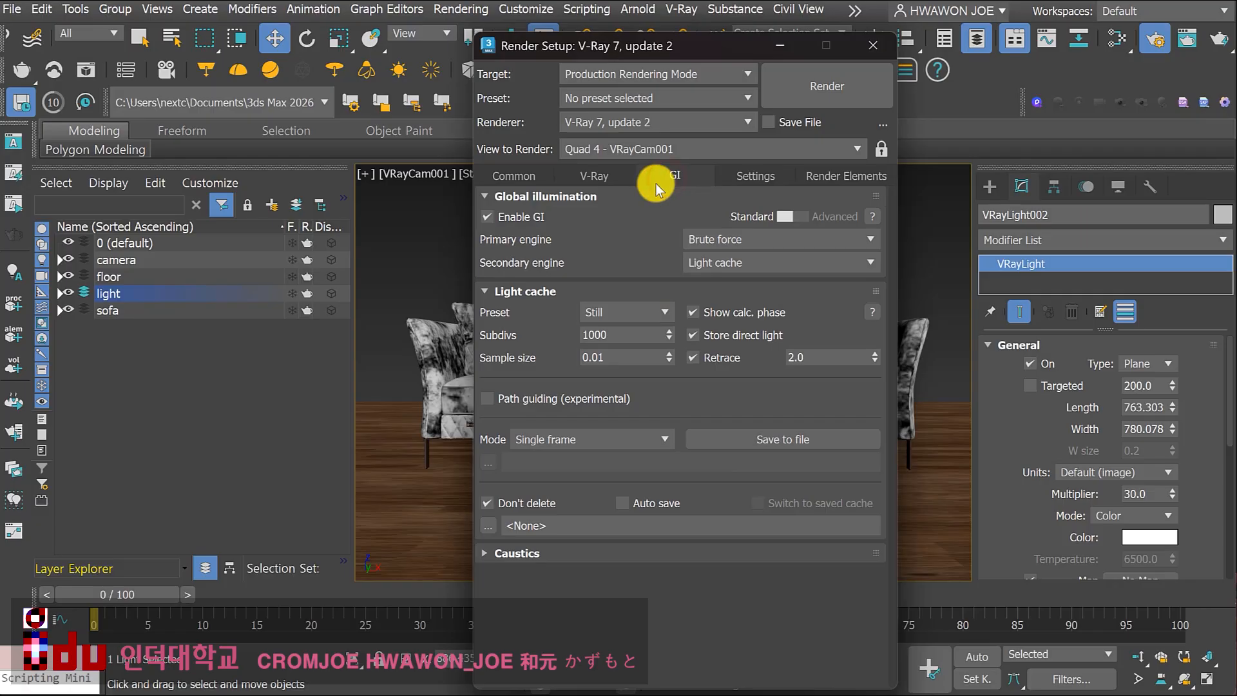
pyautogui.click(596, 177)
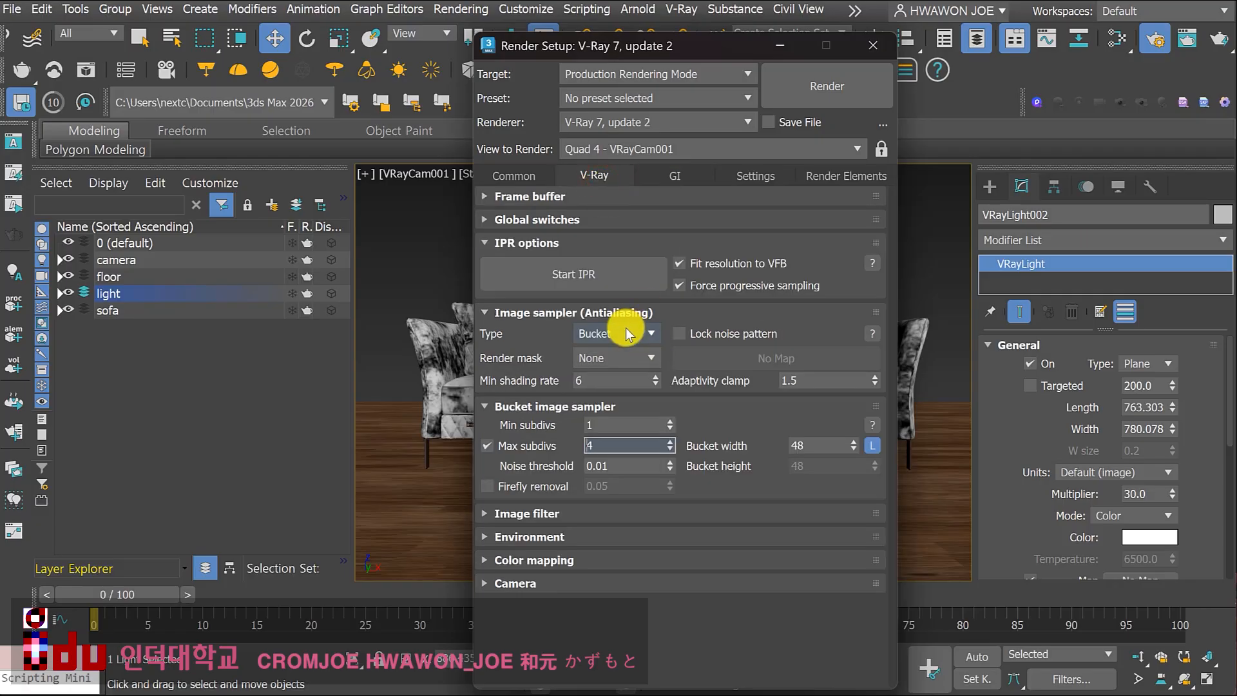
pyautogui.doubleClick(605, 447)
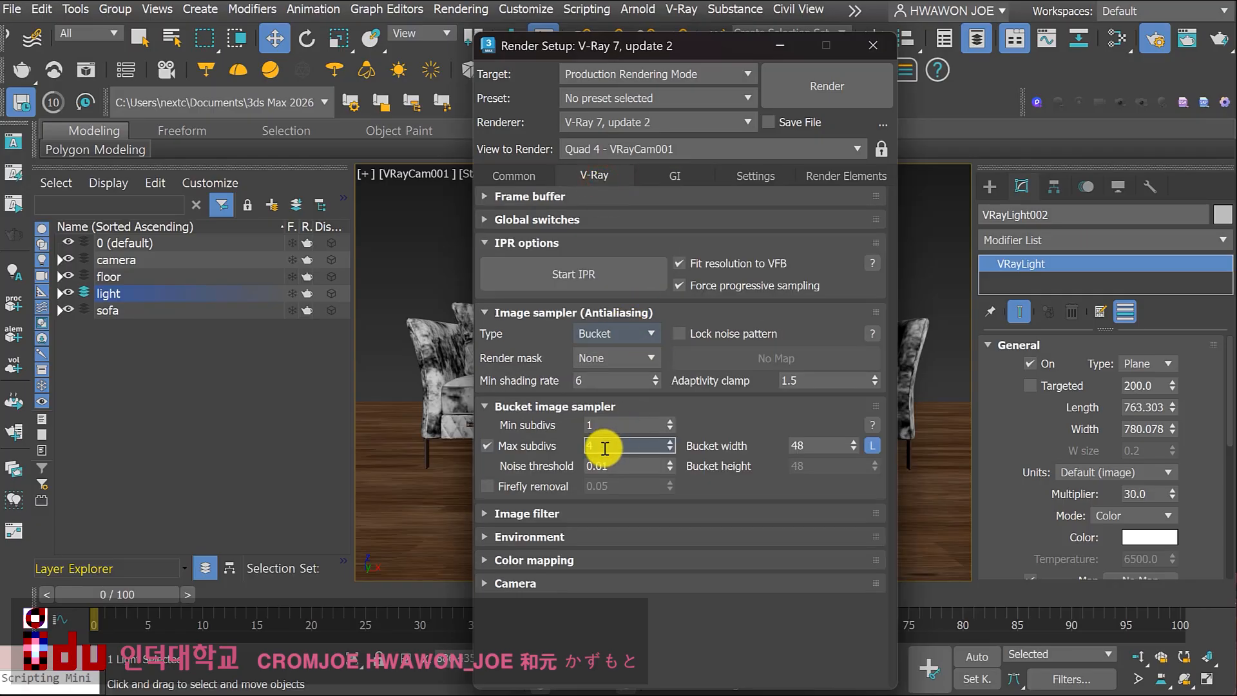
# Add the VRayDenoiser and VRayLightMix render elements to the render setup, then close it
pyautogui.click(834, 175)
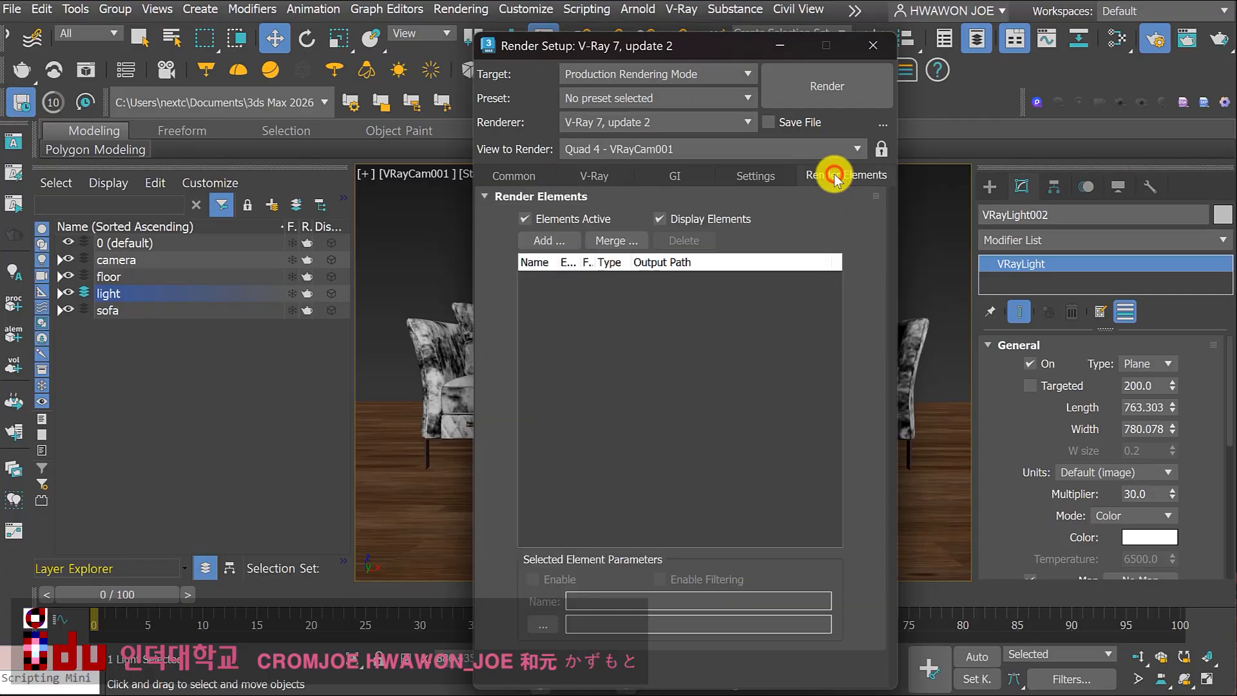
pyautogui.click(566, 241)
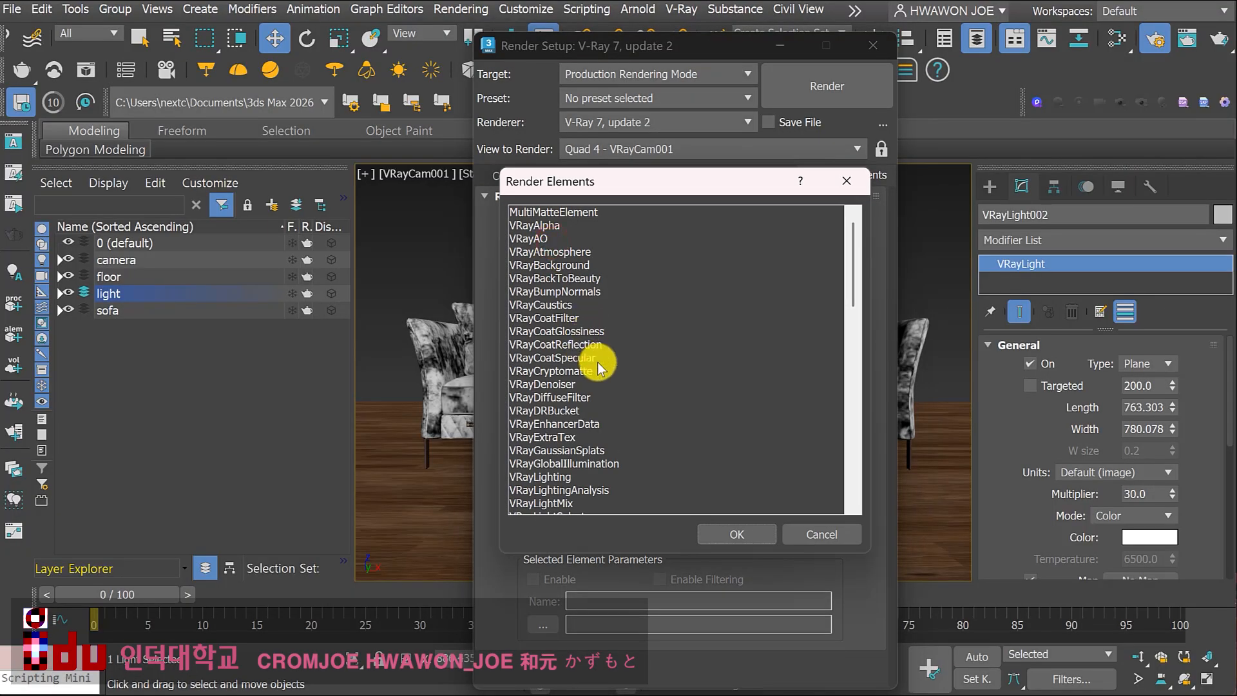
pyautogui.click(547, 385)
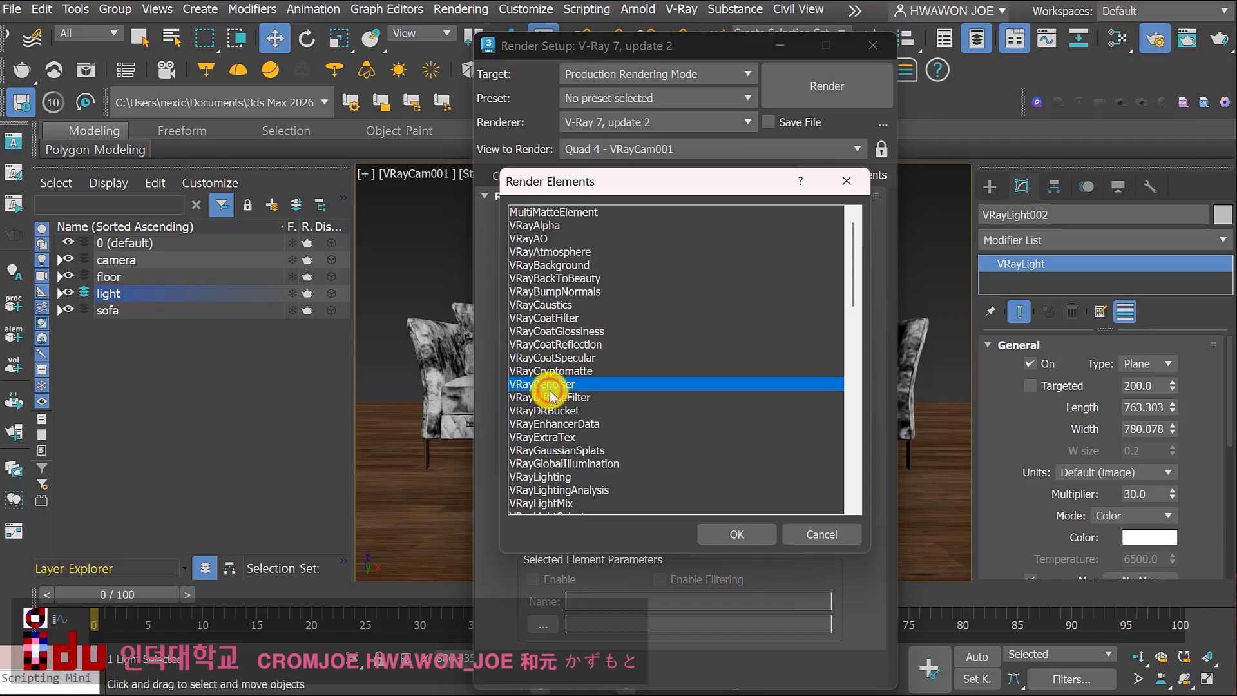
pyautogui.keyDown('ctrl'); pyautogui.click(564, 502); pyautogui.keyUp('ctrl')
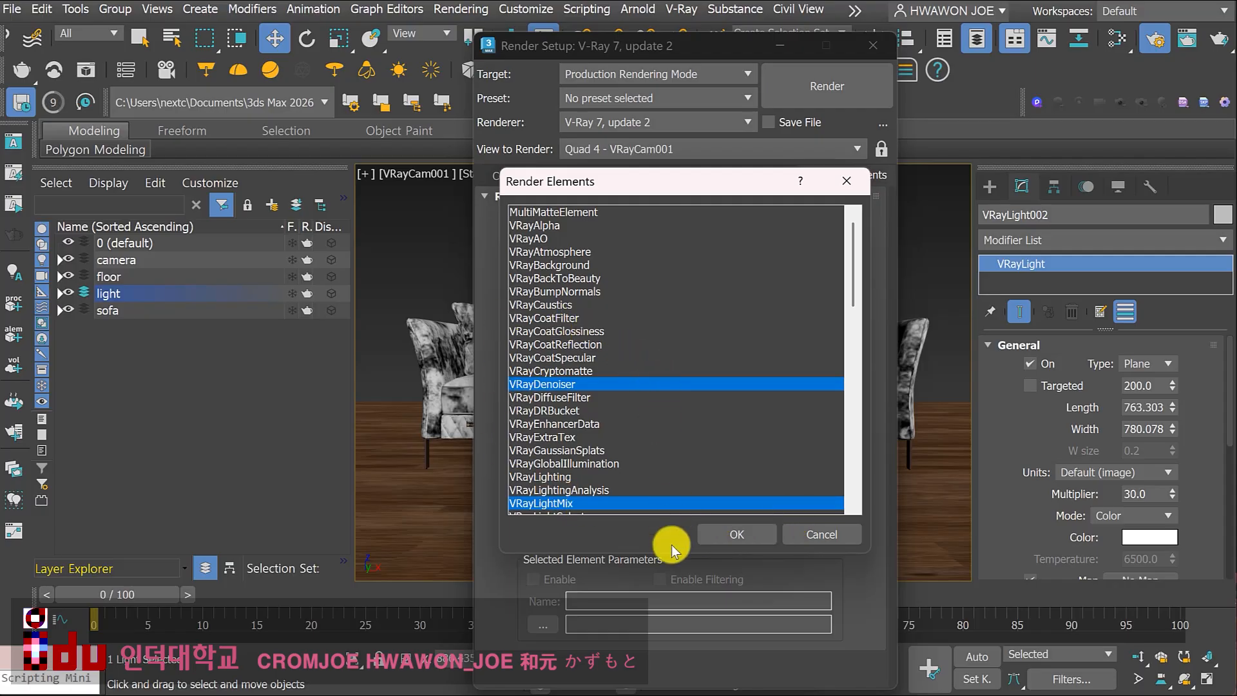
pyautogui.click(731, 537)
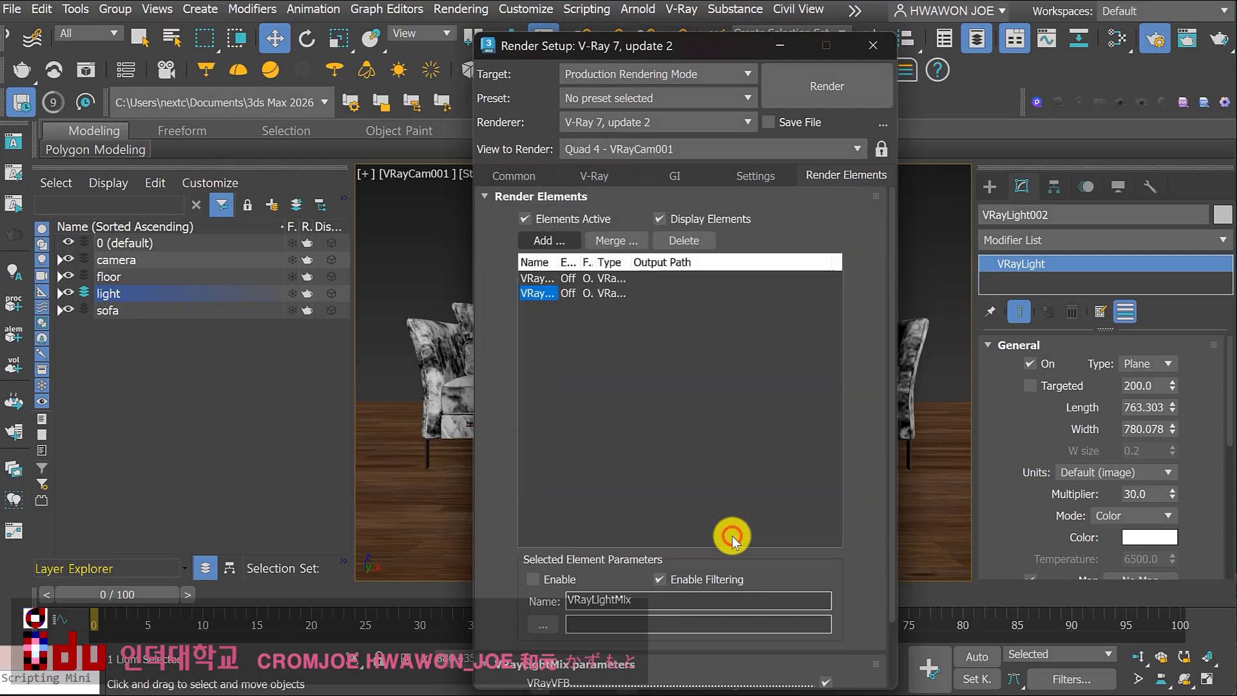
pyautogui.doubleClick(558, 262)
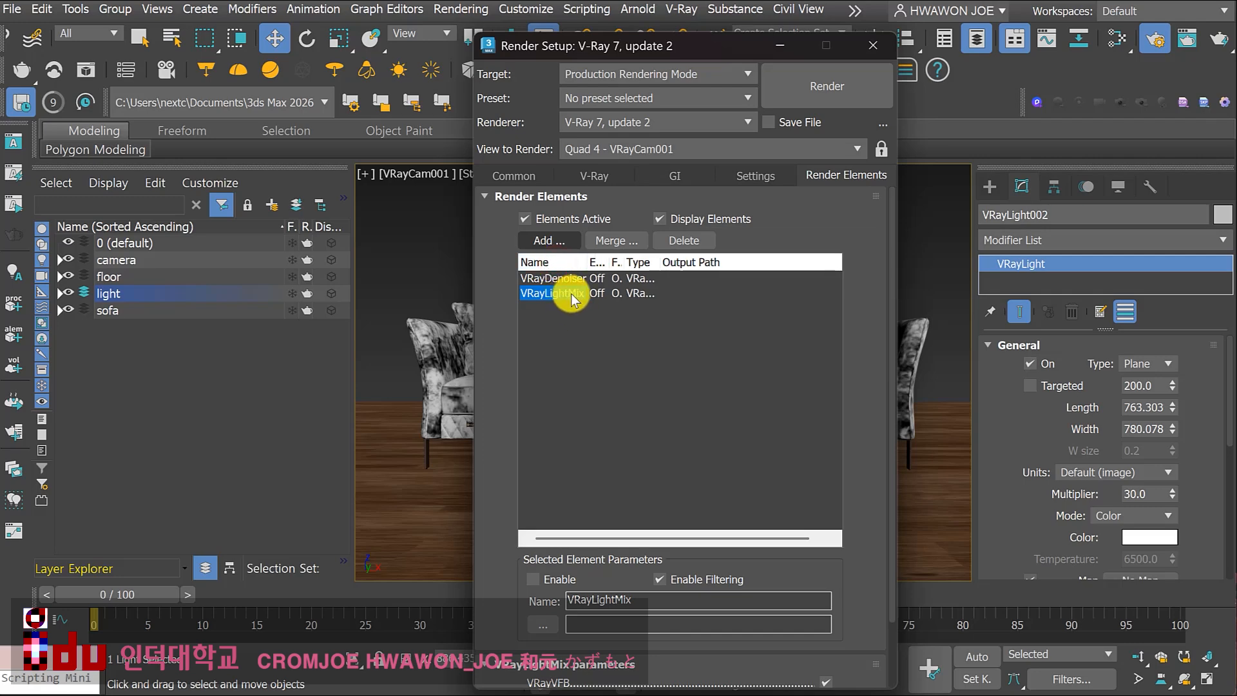
pyautogui.click(879, 60)
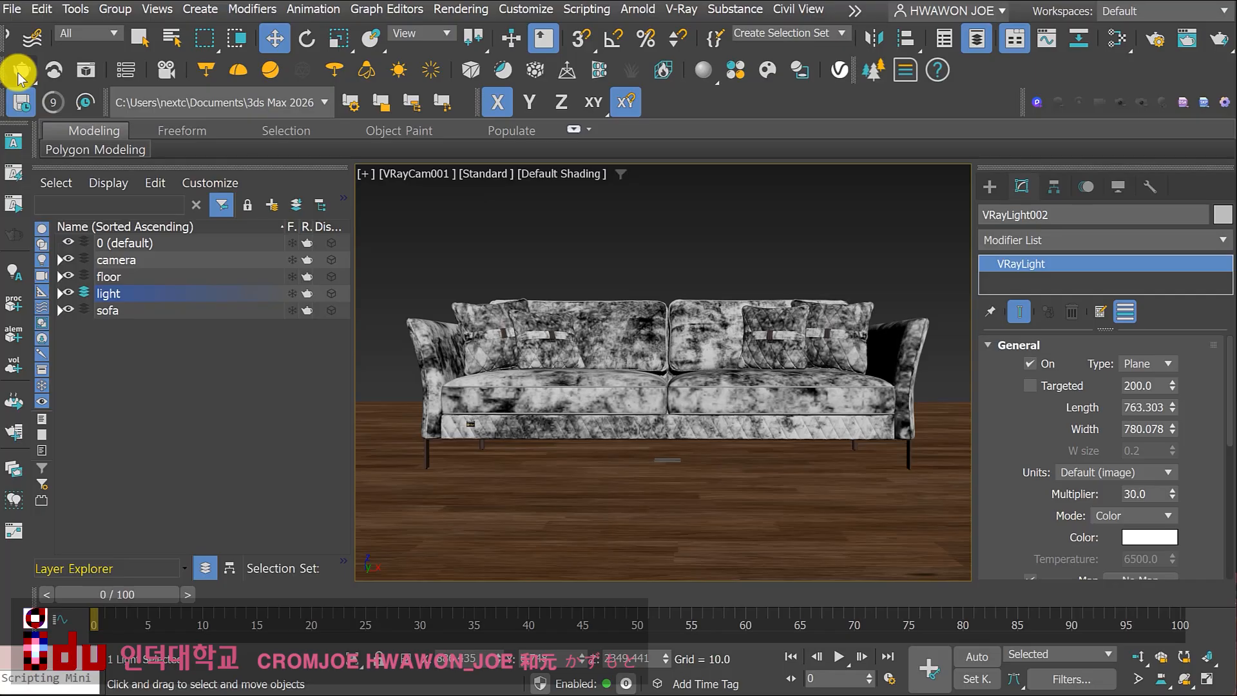
# Render the VRayCam001 view, and enlarge the frame buffer window until the whole image fits beside its layers
pyautogui.click(1206, 678)
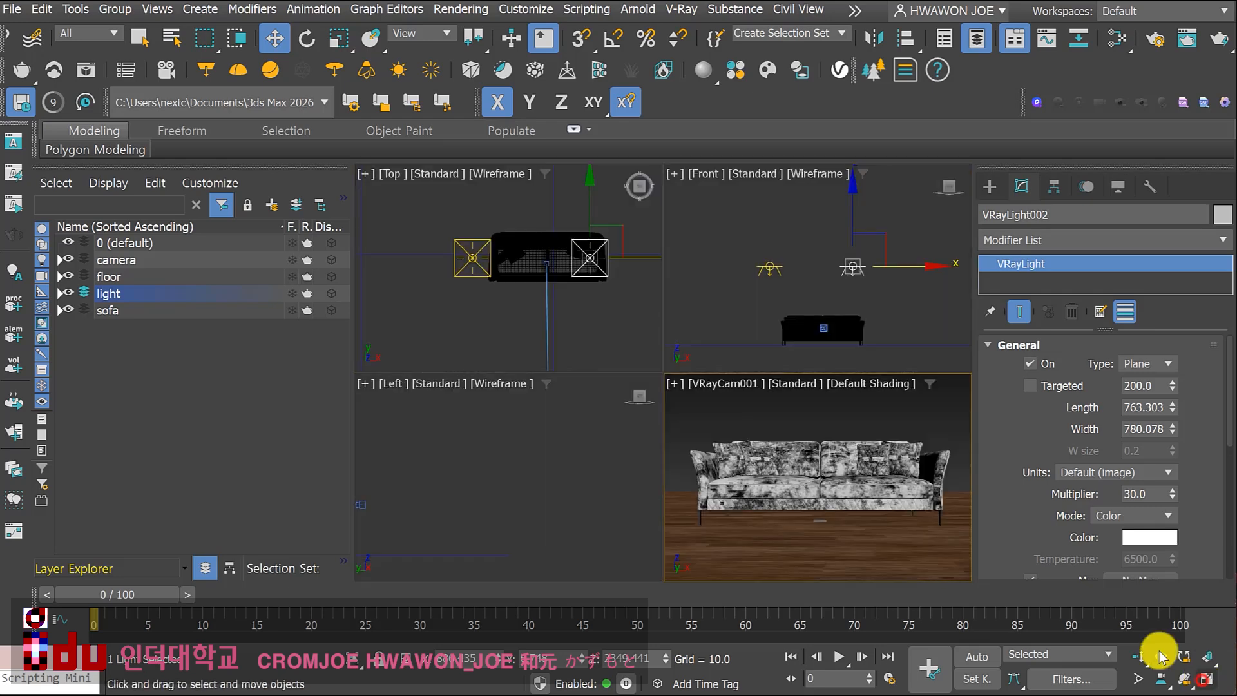
pyautogui.rightClick(559, 324)
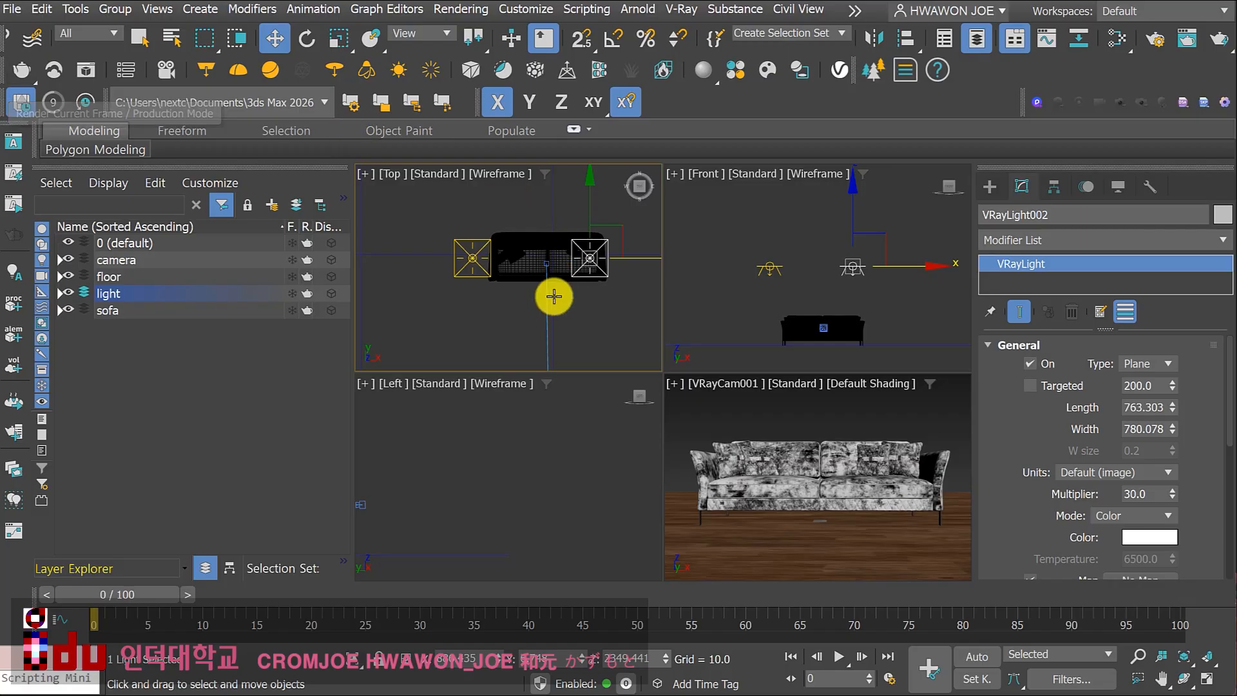
pyautogui.rightClick(783, 512)
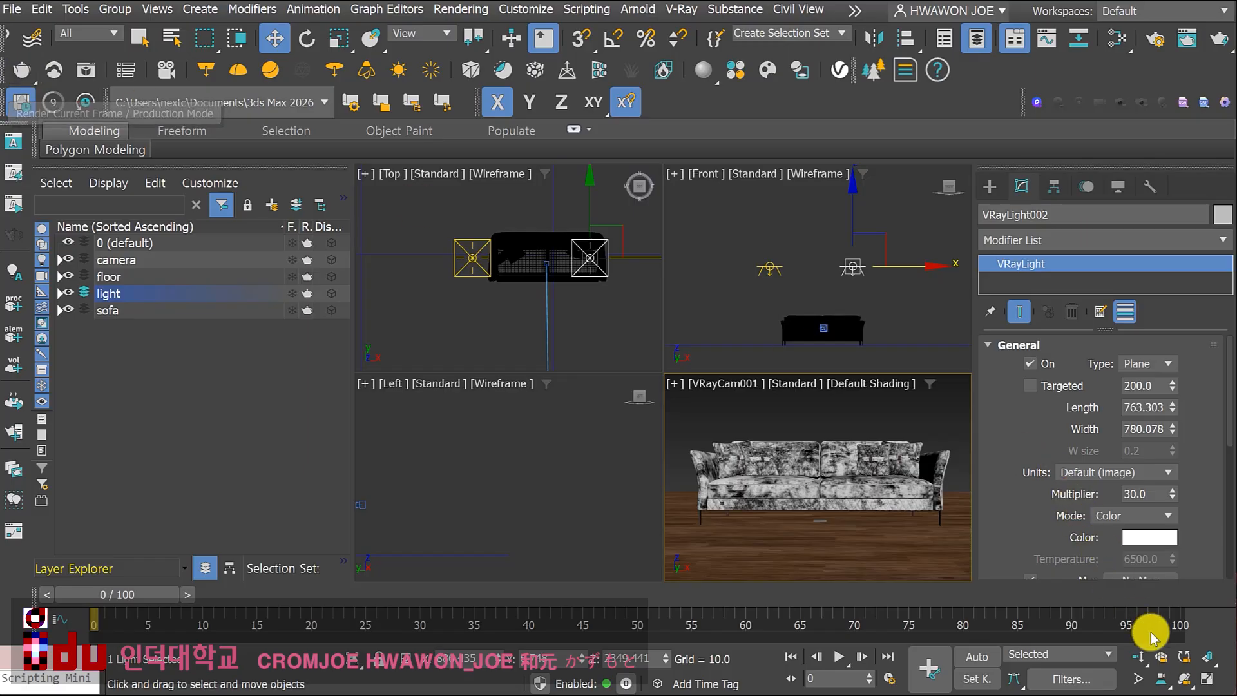
pyautogui.click(1206, 680)
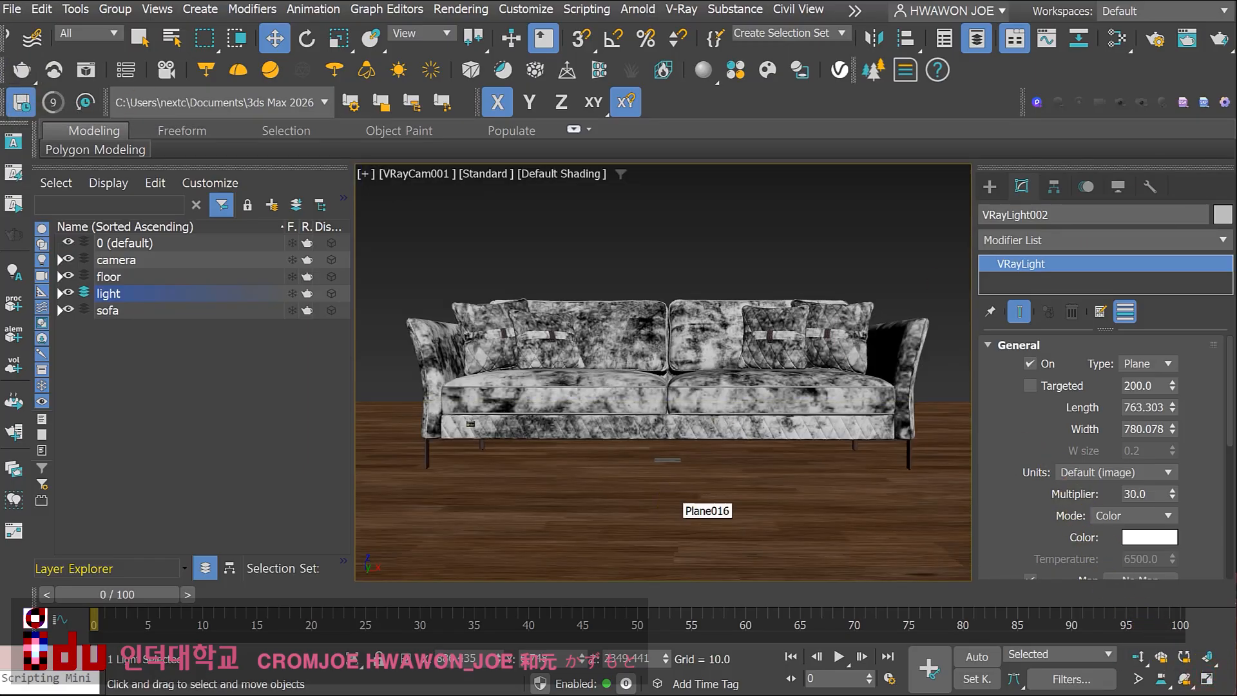
pyautogui.click(1219, 50)
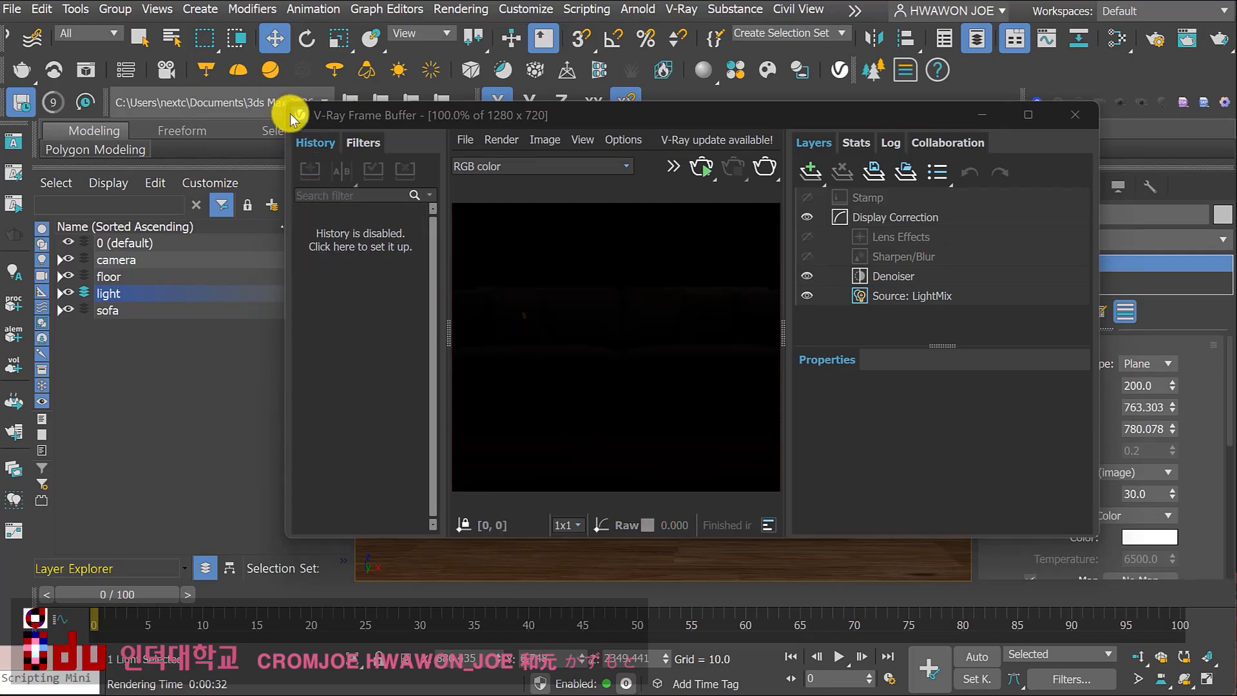
pyautogui.moveTo(384, 110); pyautogui.dragTo(189, 69)
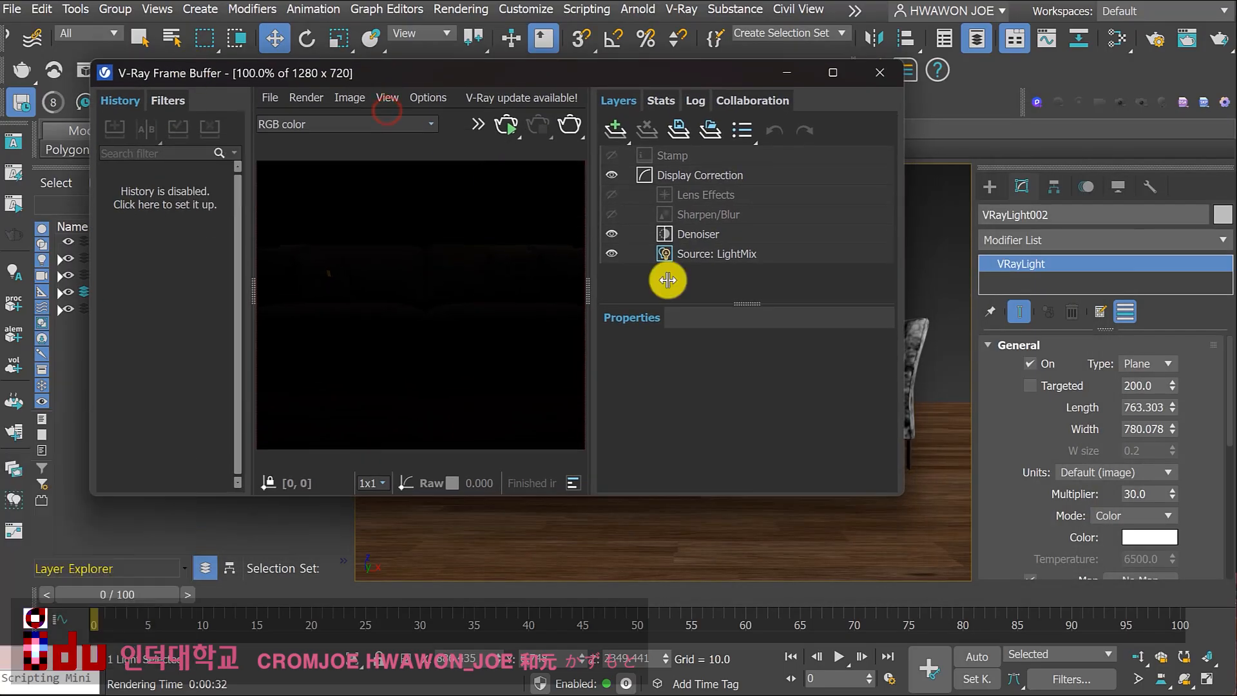
pyautogui.moveTo(897, 497); pyautogui.dragTo(1137, 599)
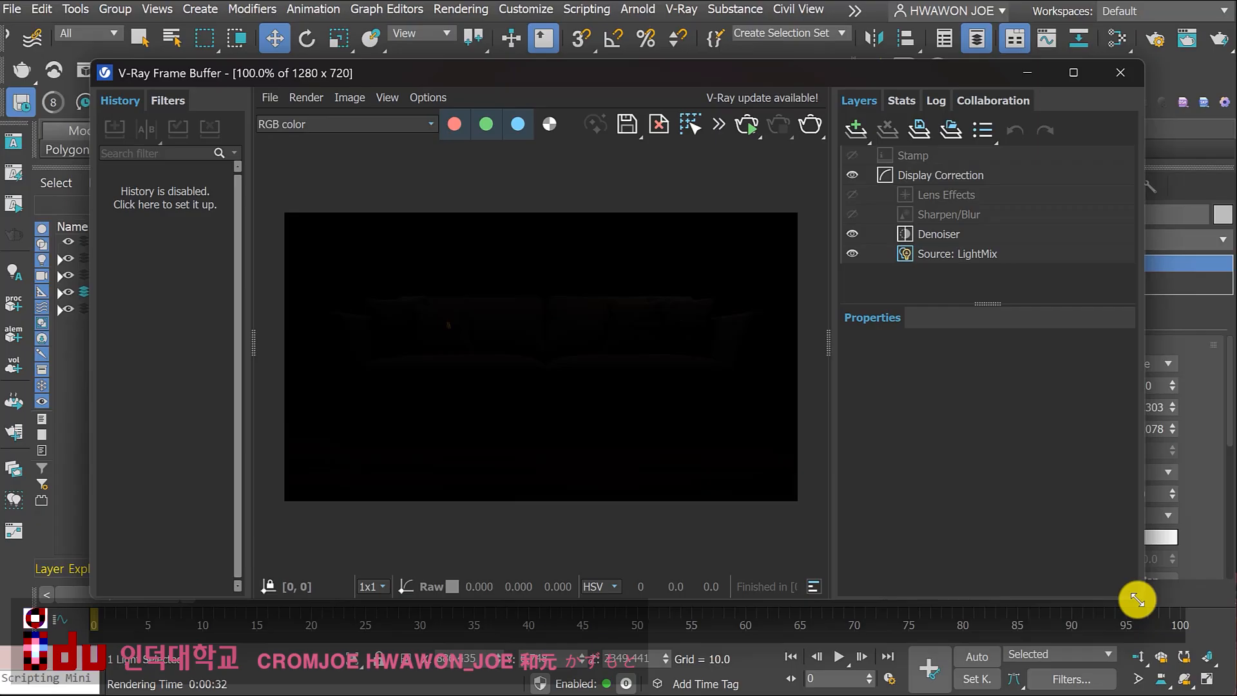
# Set the LightMix intensity of VRayLight001 to 20 and of VRayLight002 to 15
pyautogui.click(976, 253)
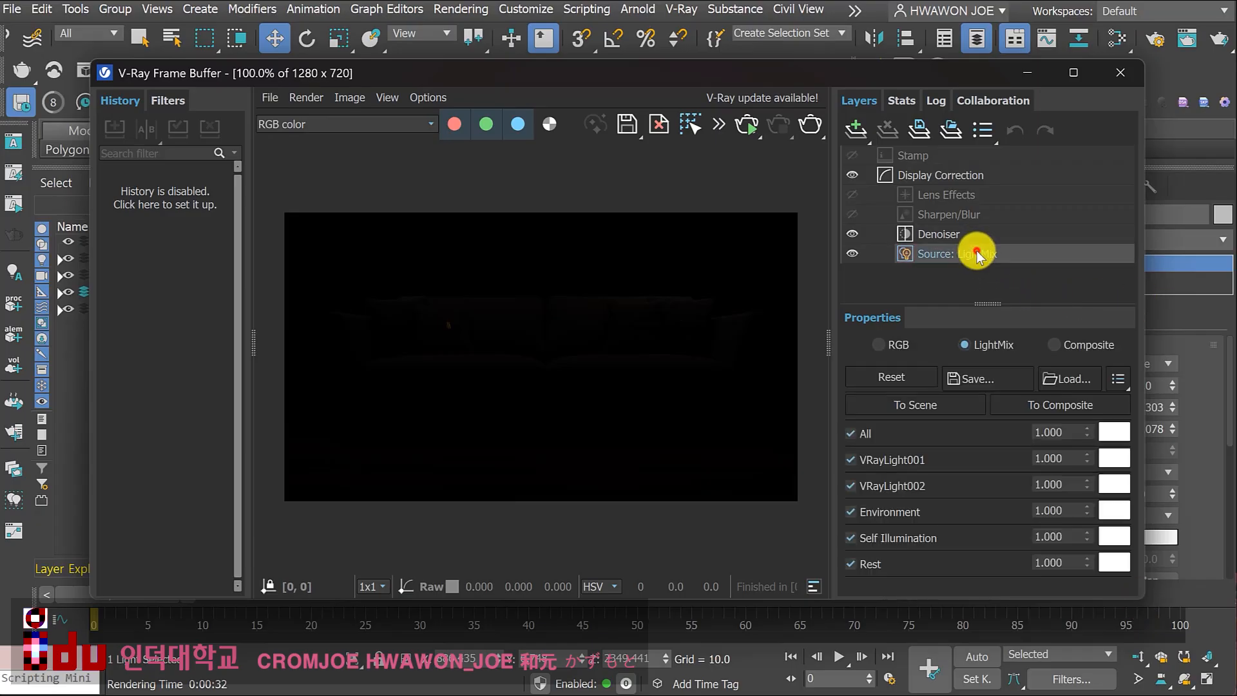
pyautogui.doubleClick(1065, 460)
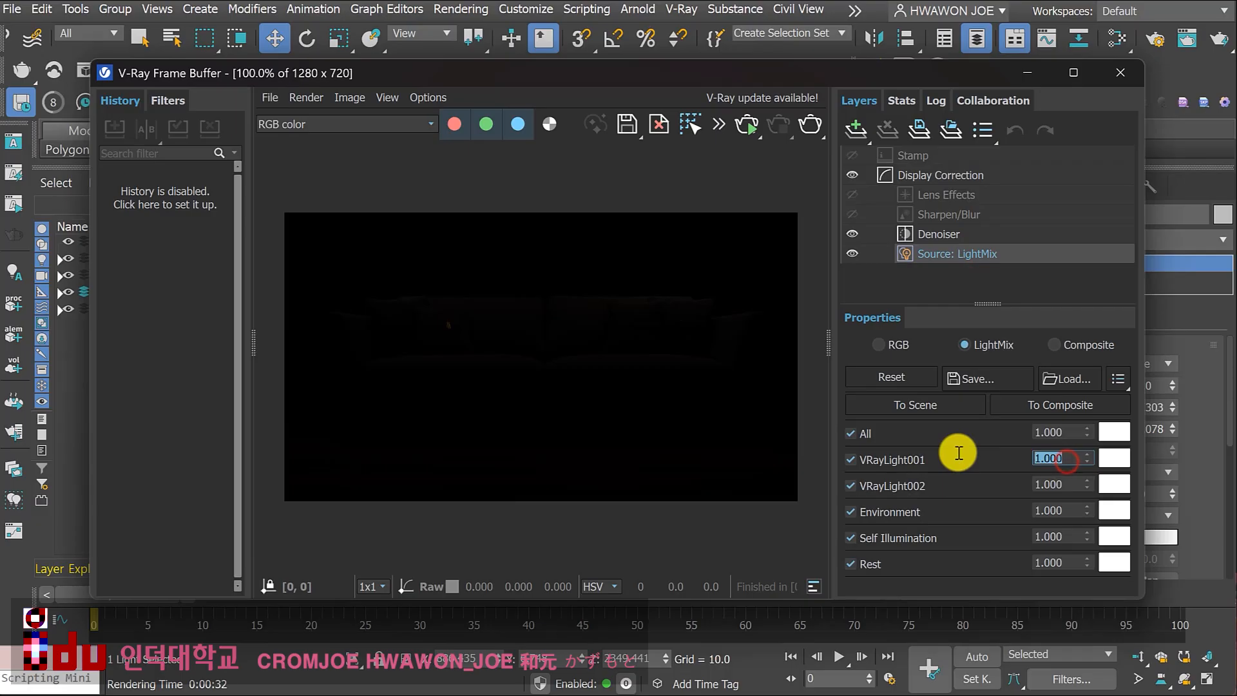
pyautogui.press('Return')
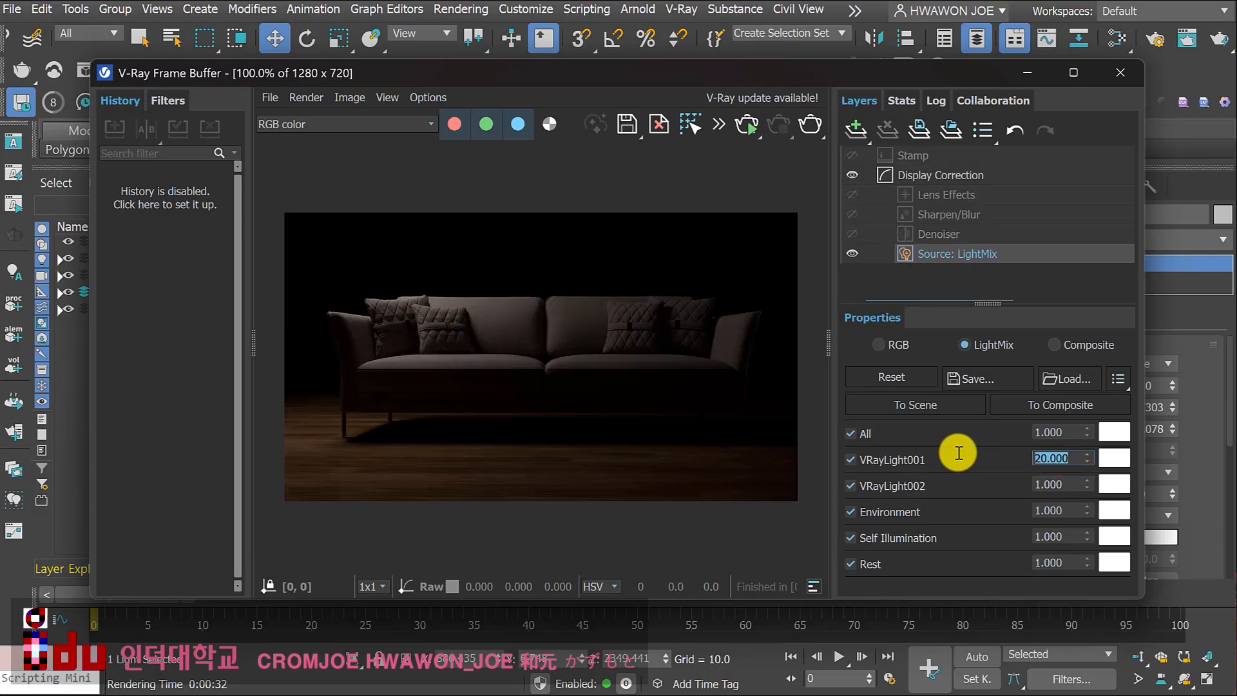
pyautogui.doubleClick(1070, 486)
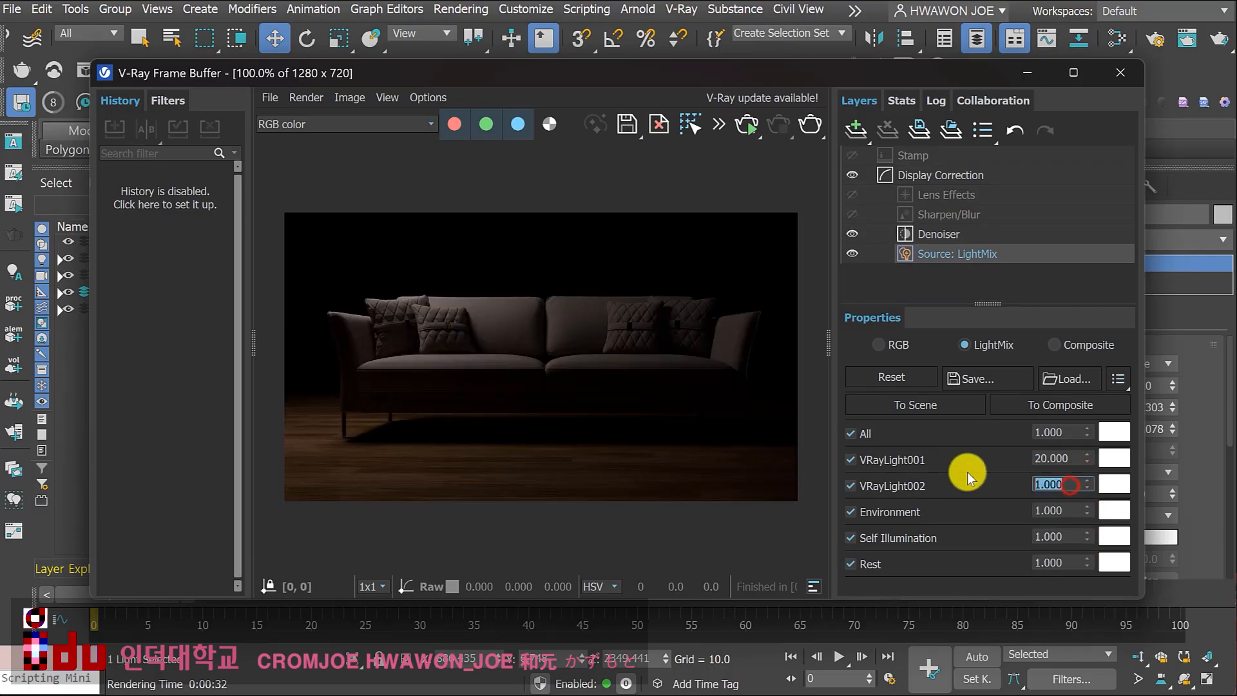
pyautogui.write('15')
pyautogui.press('Return')
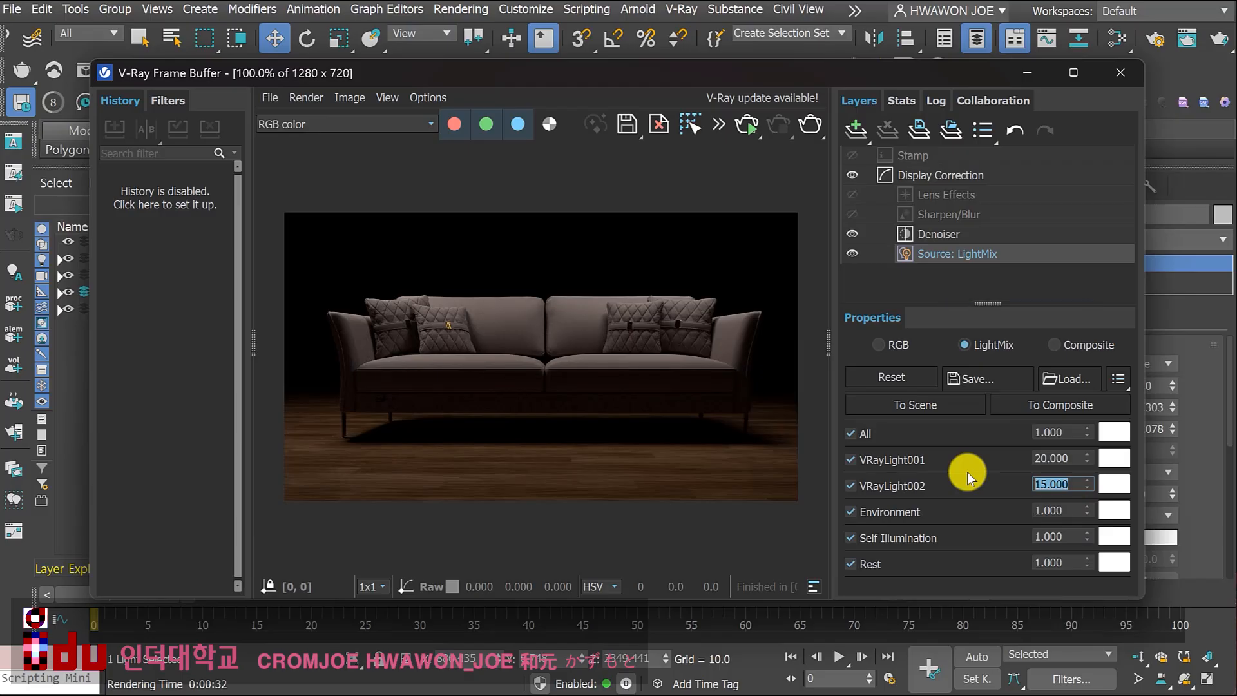
# Tint VRayLight001 a pale warm orange and VRayLight002 pink in the LightMix
pyautogui.click(1118, 459)
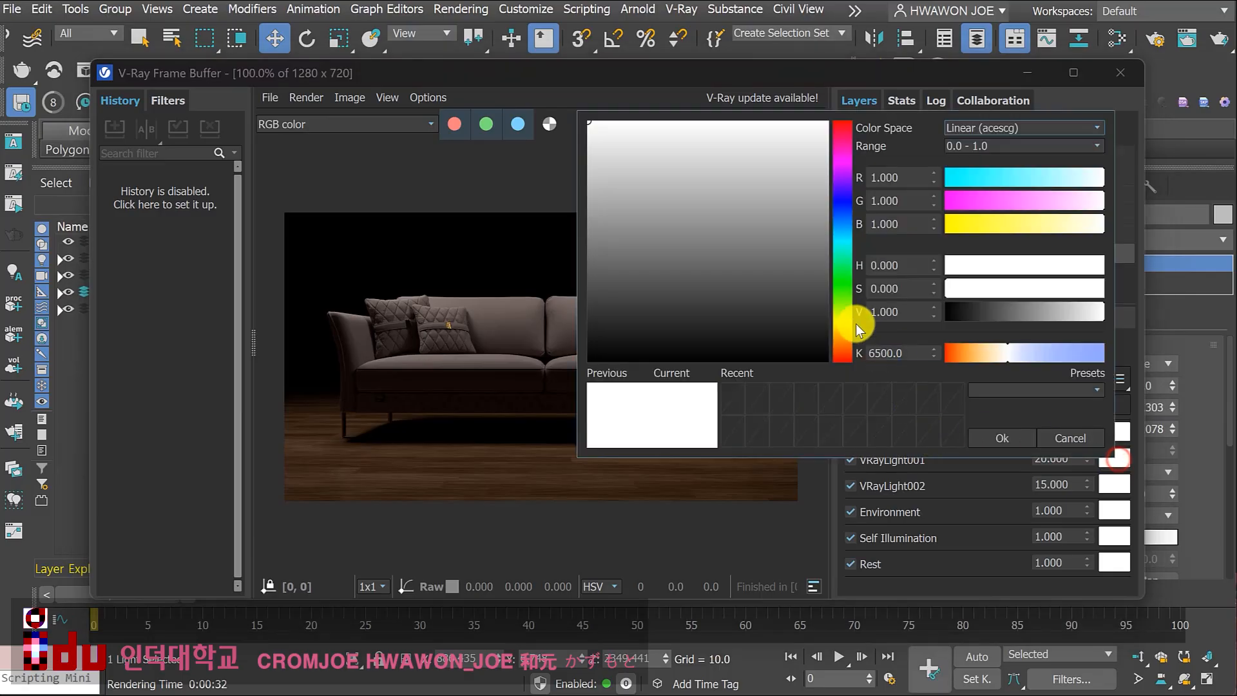
pyautogui.click(843, 327)
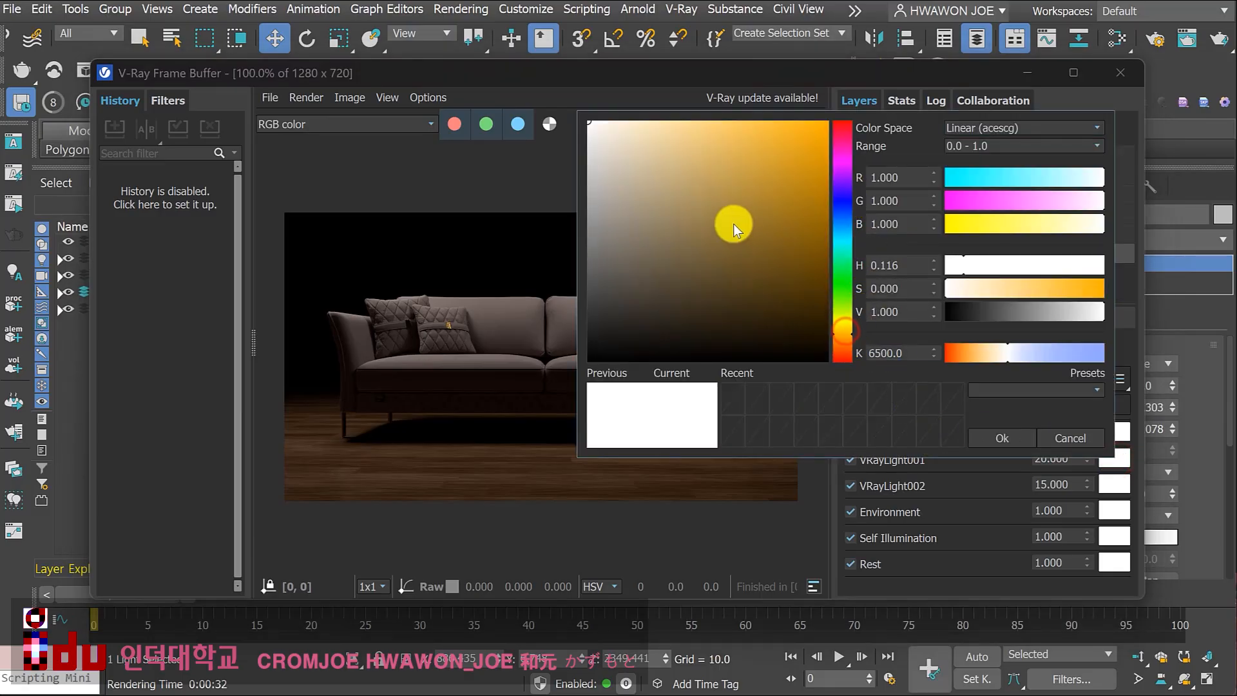
pyautogui.click(650, 131)
pyautogui.click(999, 437)
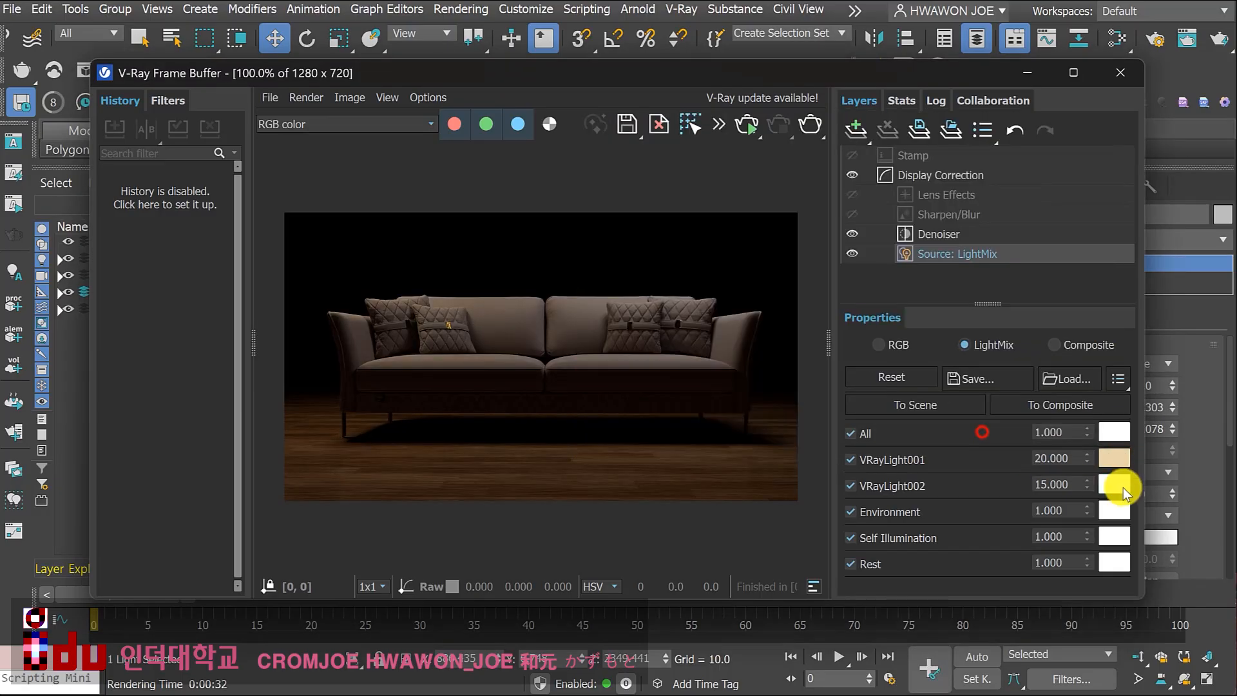
pyautogui.click(1114, 485)
pyautogui.moveTo(840, 186); pyautogui.dragTo(841, 174)
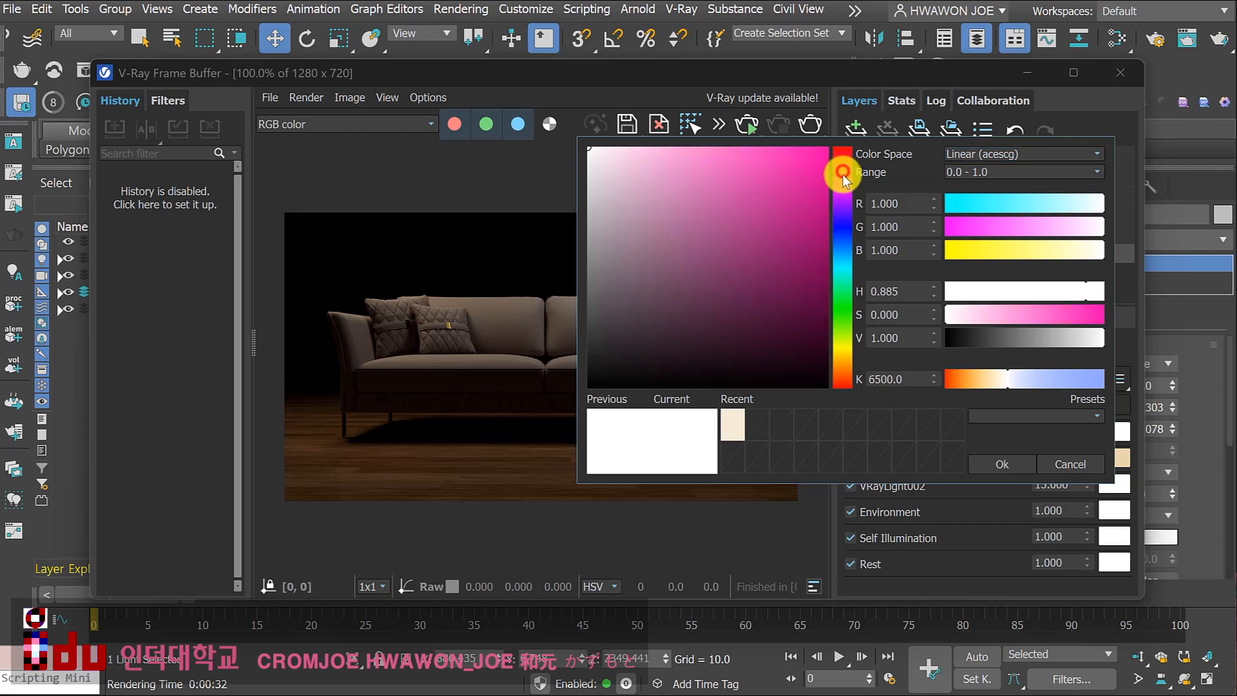
pyautogui.click(669, 161)
pyautogui.click(1001, 463)
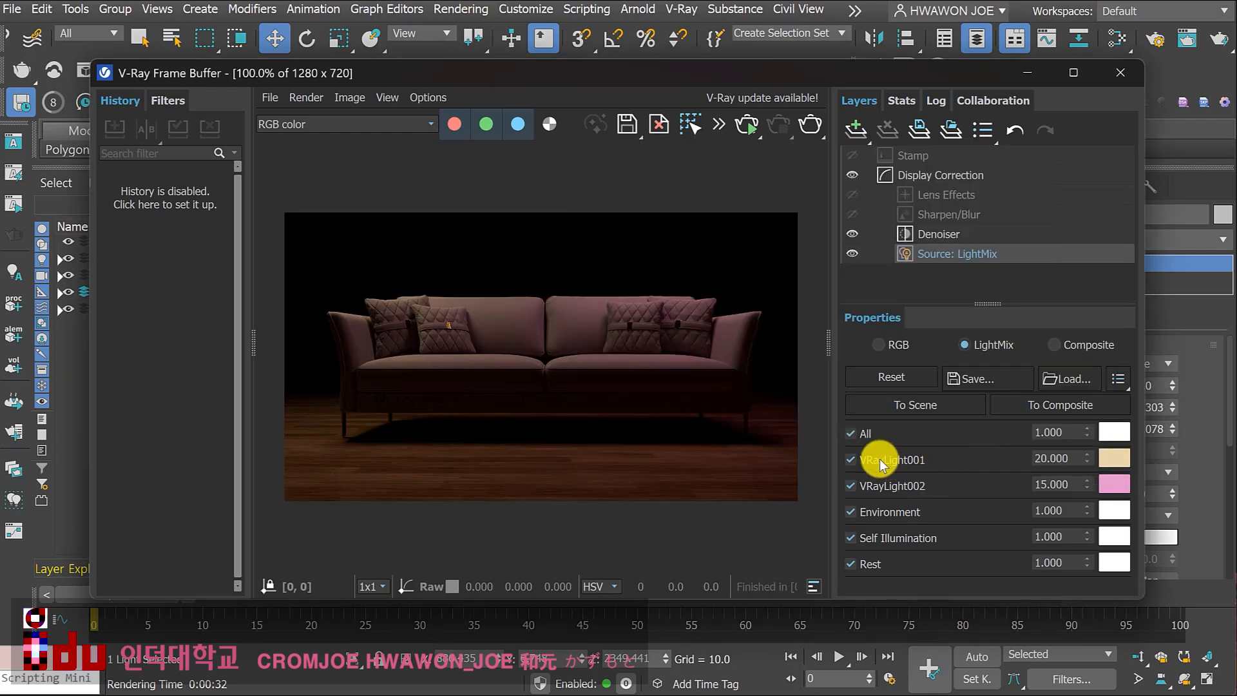
# Switch VRayLight001 off and on repeatedly in the LightMix to compare its effect on the sofa render
pyautogui.click(850, 460)
pyautogui.click(849, 460)
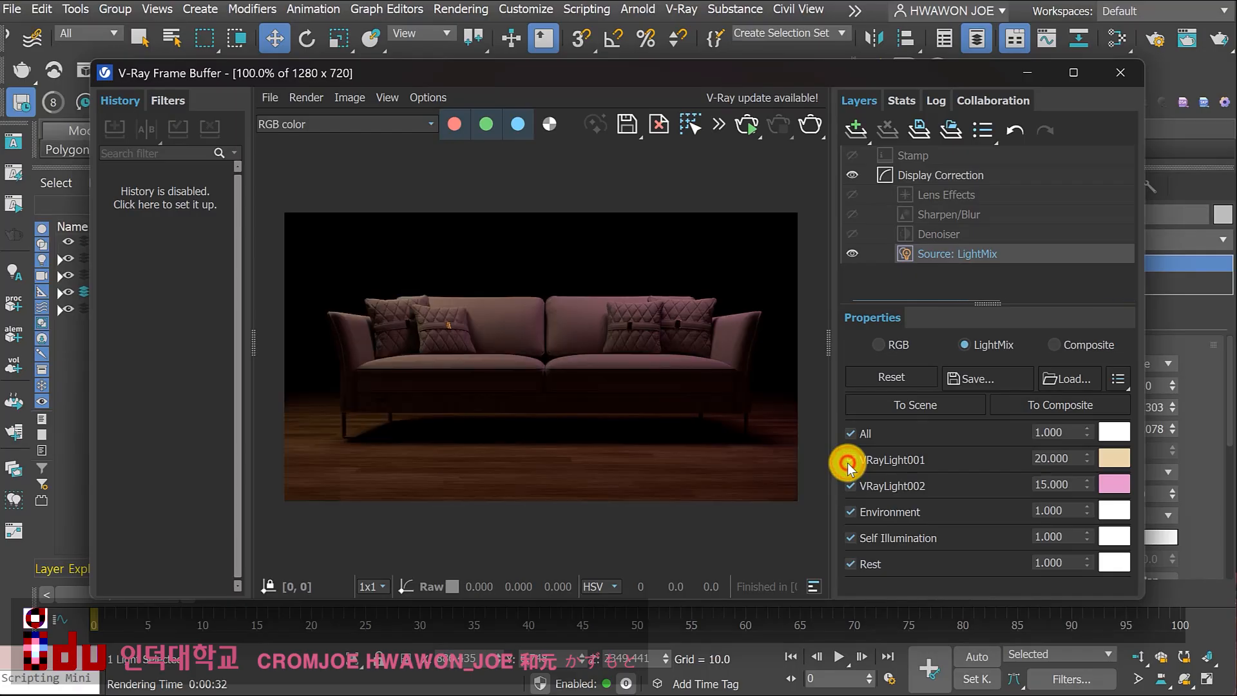
pyautogui.click(849, 460)
pyautogui.click(849, 460)
pyautogui.click(849, 460)
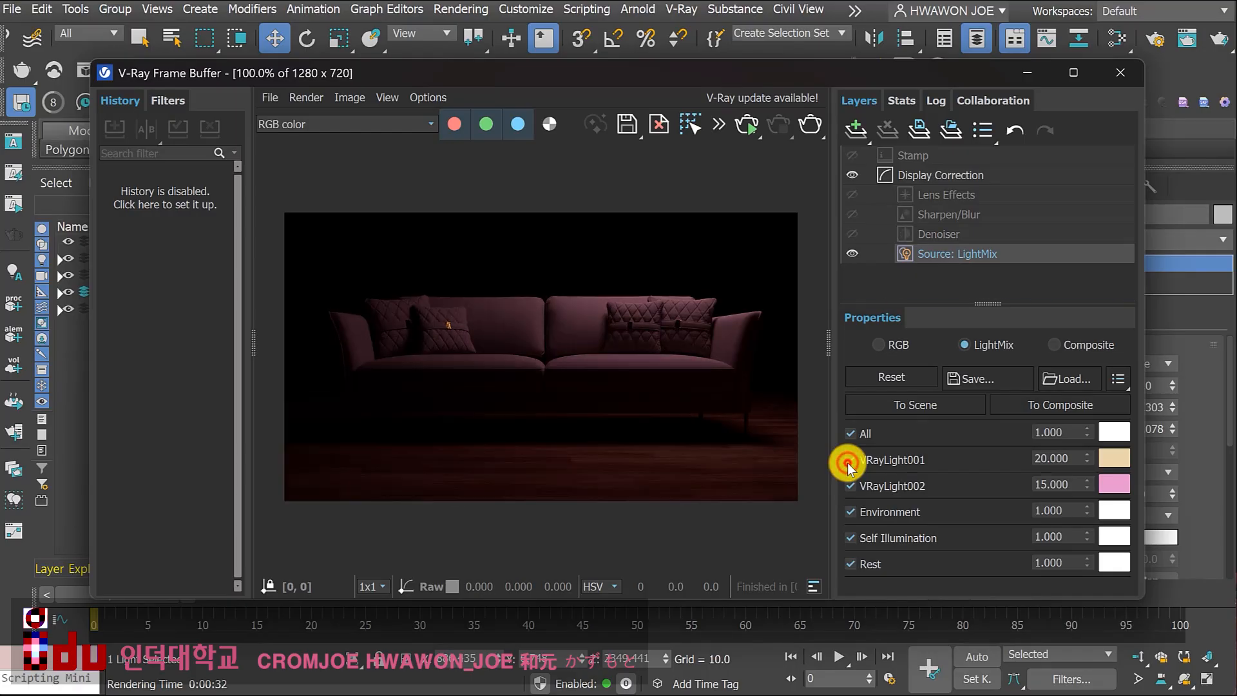
pyautogui.click(850, 459)
pyautogui.click(849, 460)
pyautogui.click(850, 460)
pyautogui.click(850, 460)
pyautogui.click(850, 460)
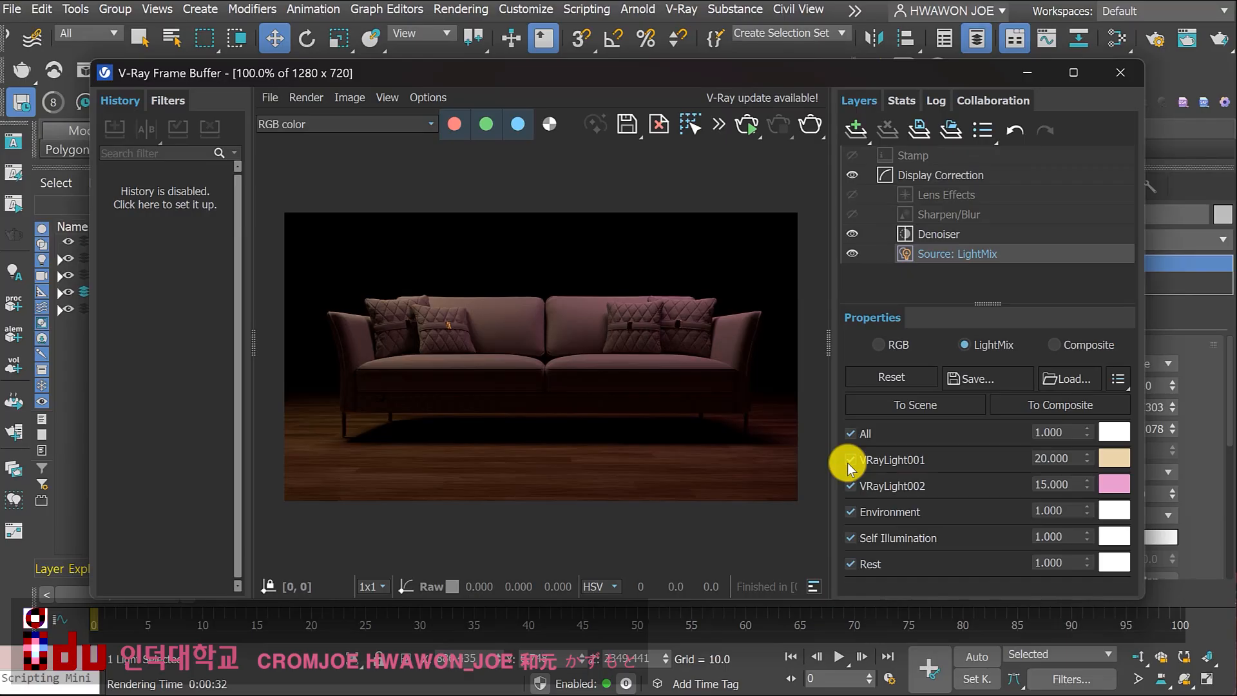
# Transfer the LightMix colors and intensities to the scene lights, and re-render the camera view
pyautogui.click(911, 404)
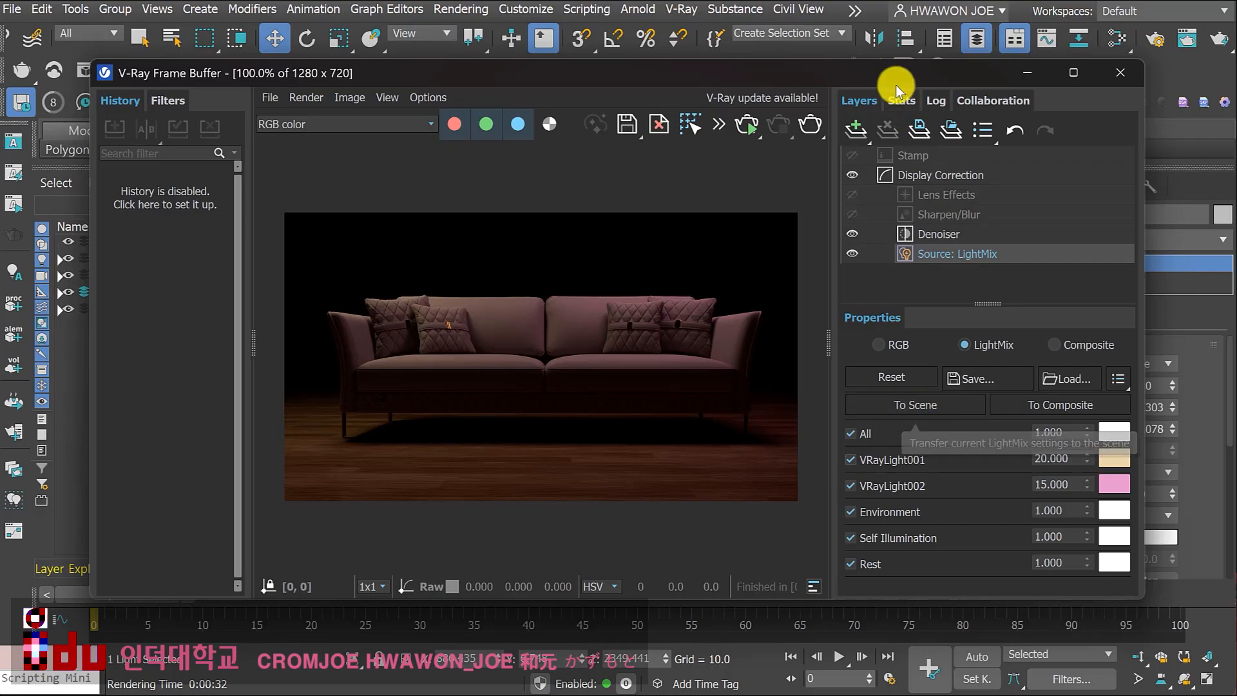
pyautogui.moveTo(896, 77); pyautogui.dragTo(724, 69)
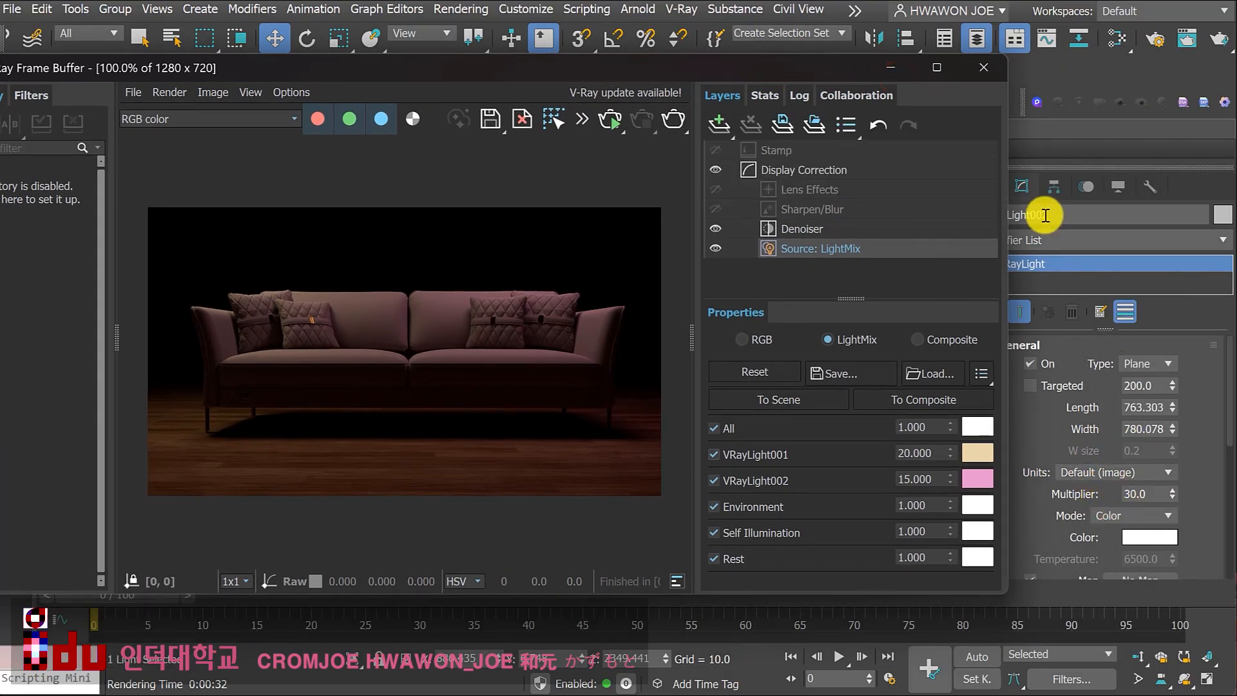
pyautogui.doubleClick(926, 476)
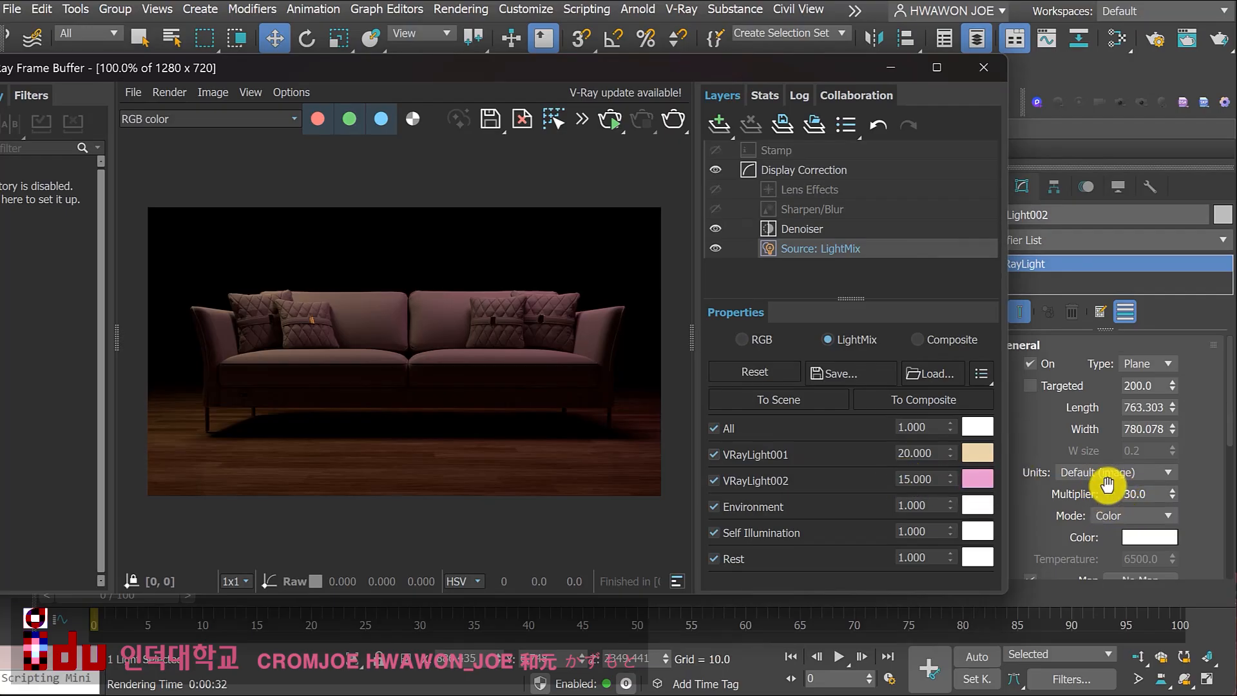
pyautogui.click(790, 397)
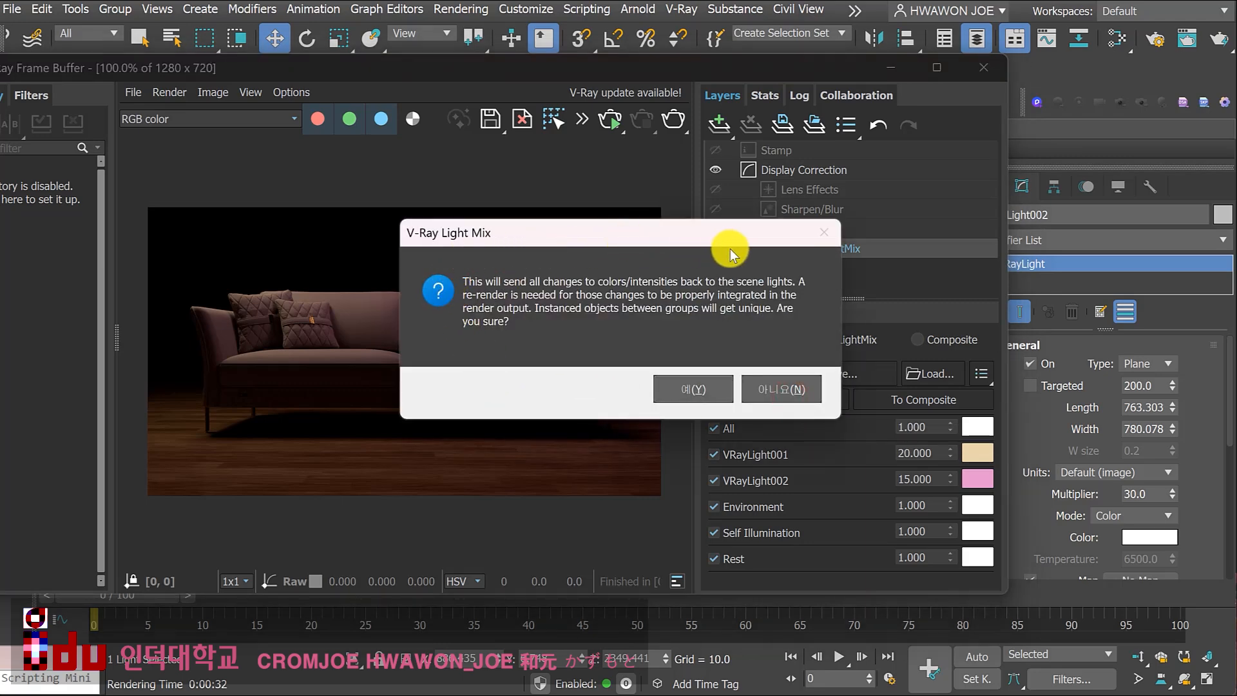
pyautogui.click(697, 389)
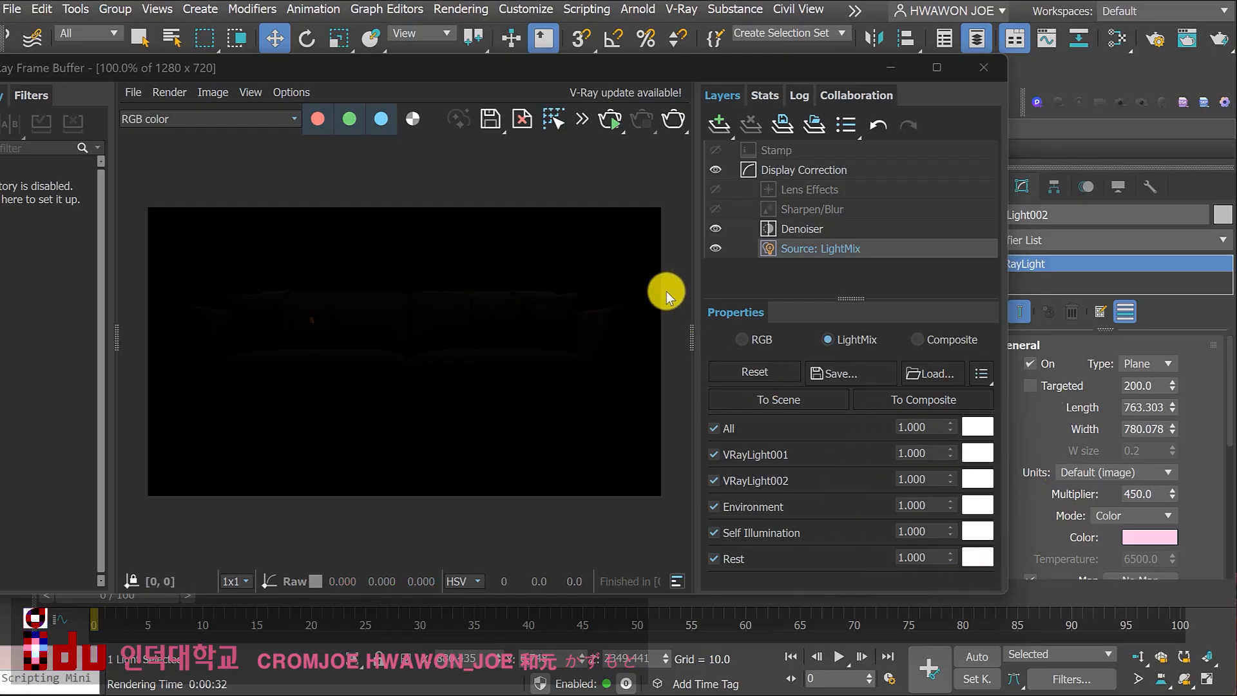
pyautogui.click(673, 120)
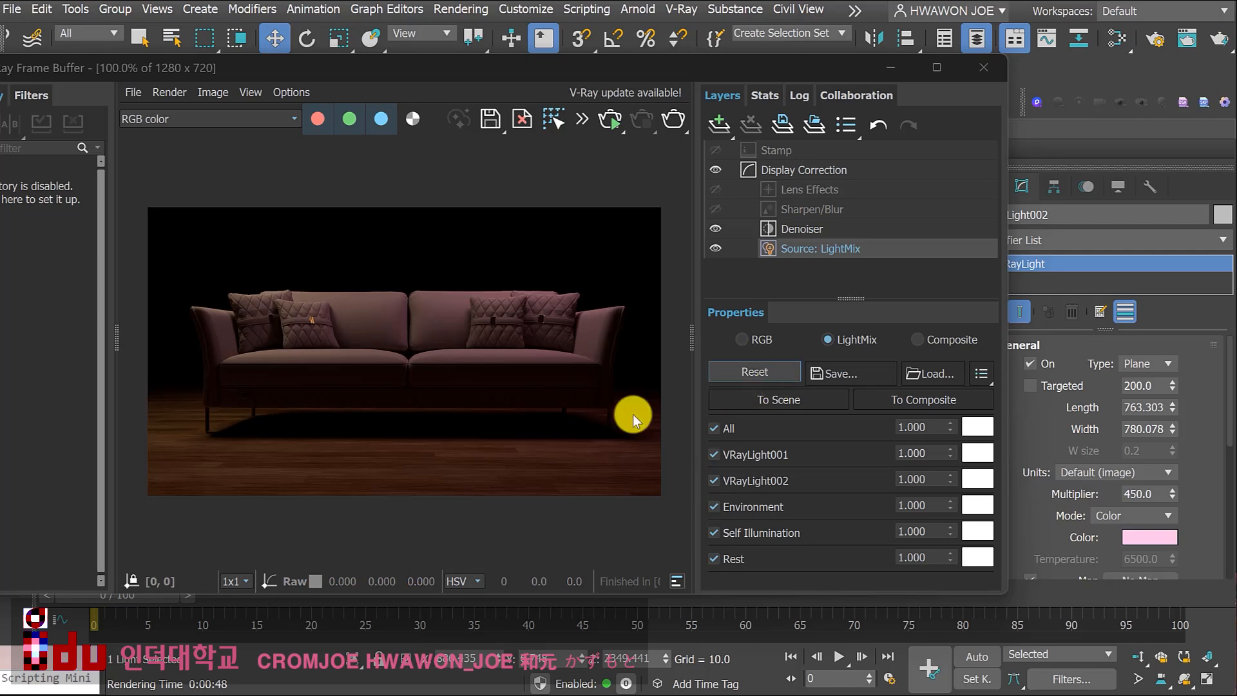
pyautogui.click(983, 67)
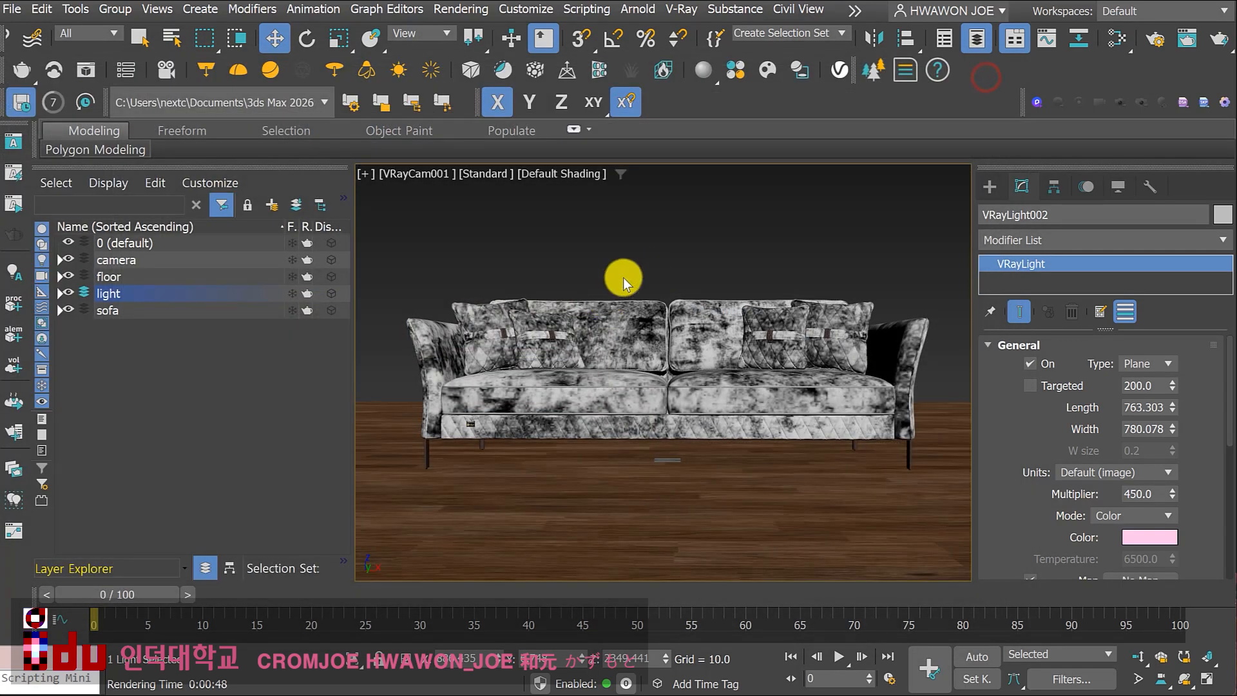
# Create a V-Ray plane light about 3116 by 1303 in the Front view, covering the sofa
pyautogui.click(1201, 675)
pyautogui.click(785, 216)
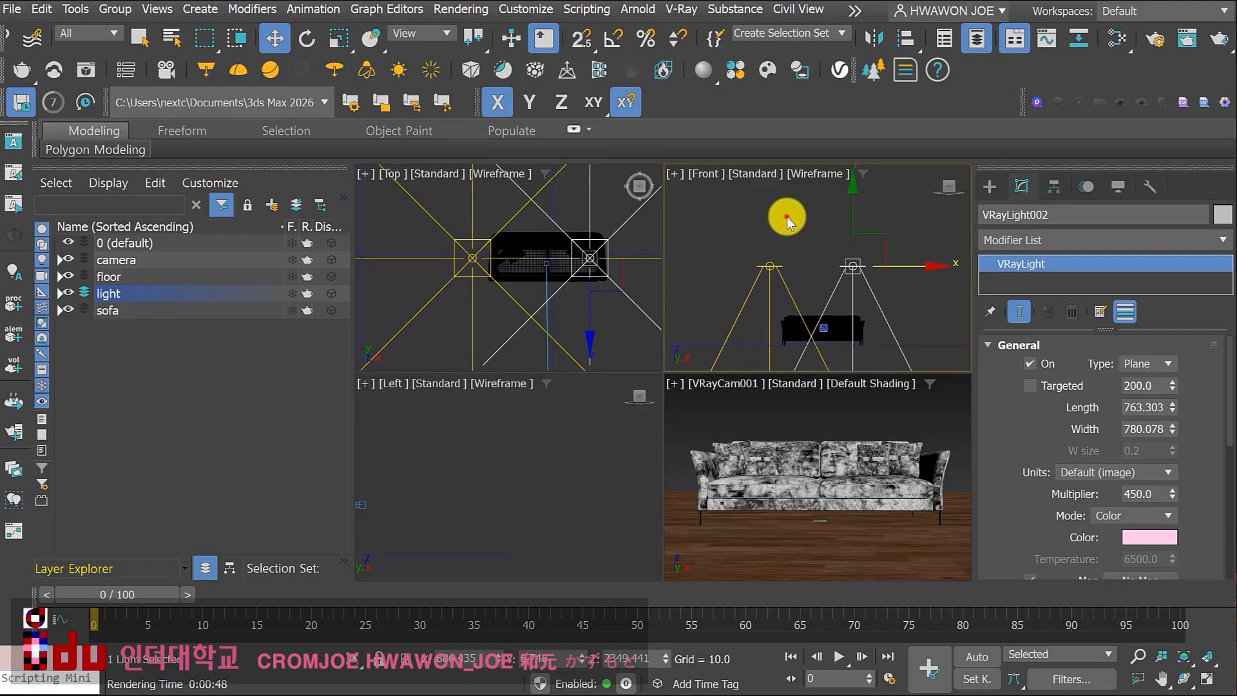
pyautogui.scroll(-4, 750, 248)
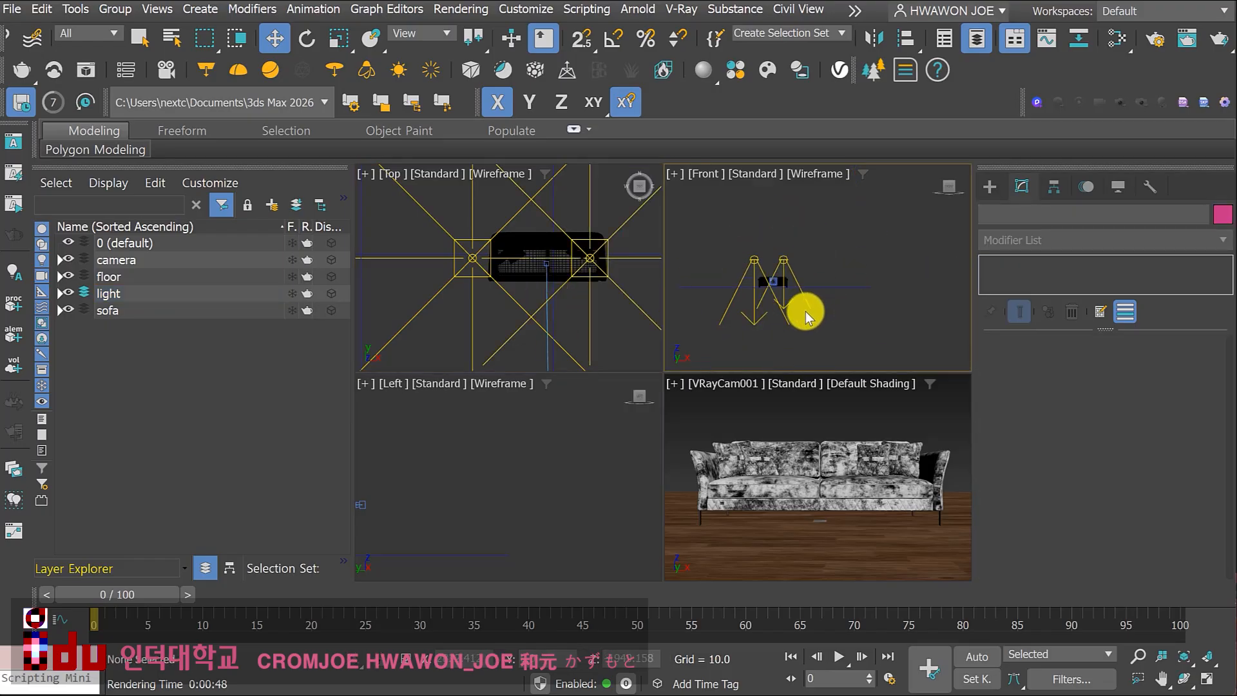
pyautogui.scroll(4, 781, 295)
pyautogui.click(990, 186)
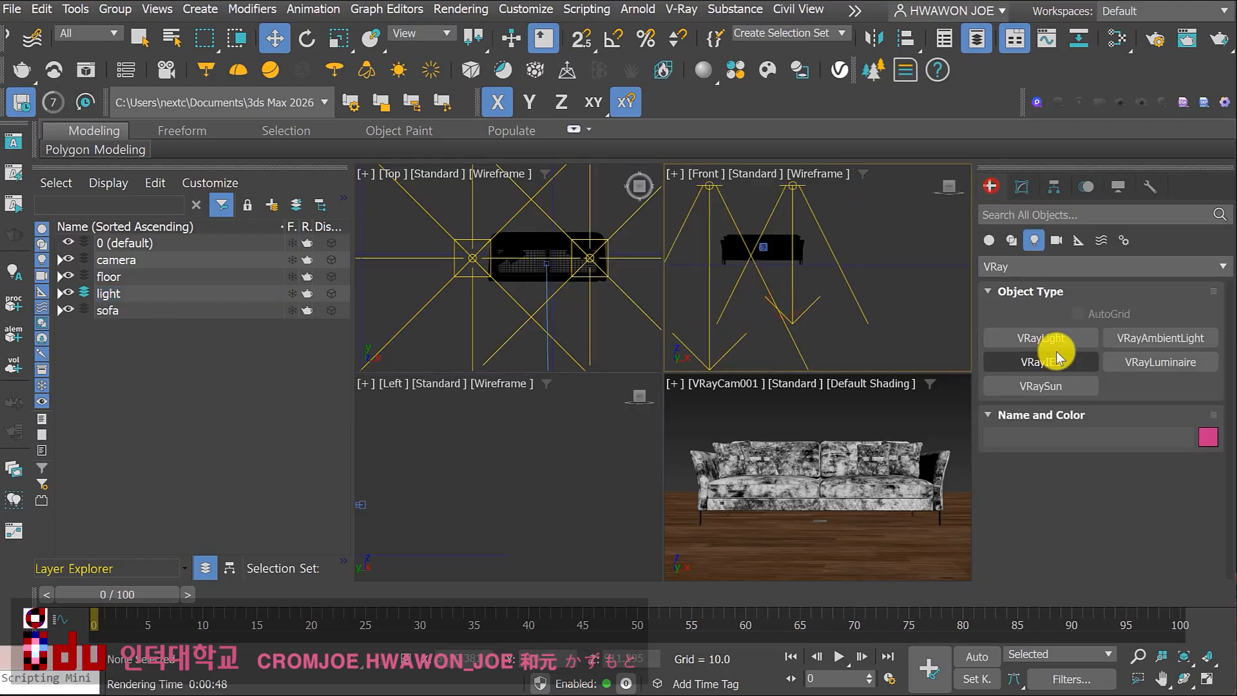
pyautogui.click(1041, 338)
pyautogui.scroll(3, 734, 287)
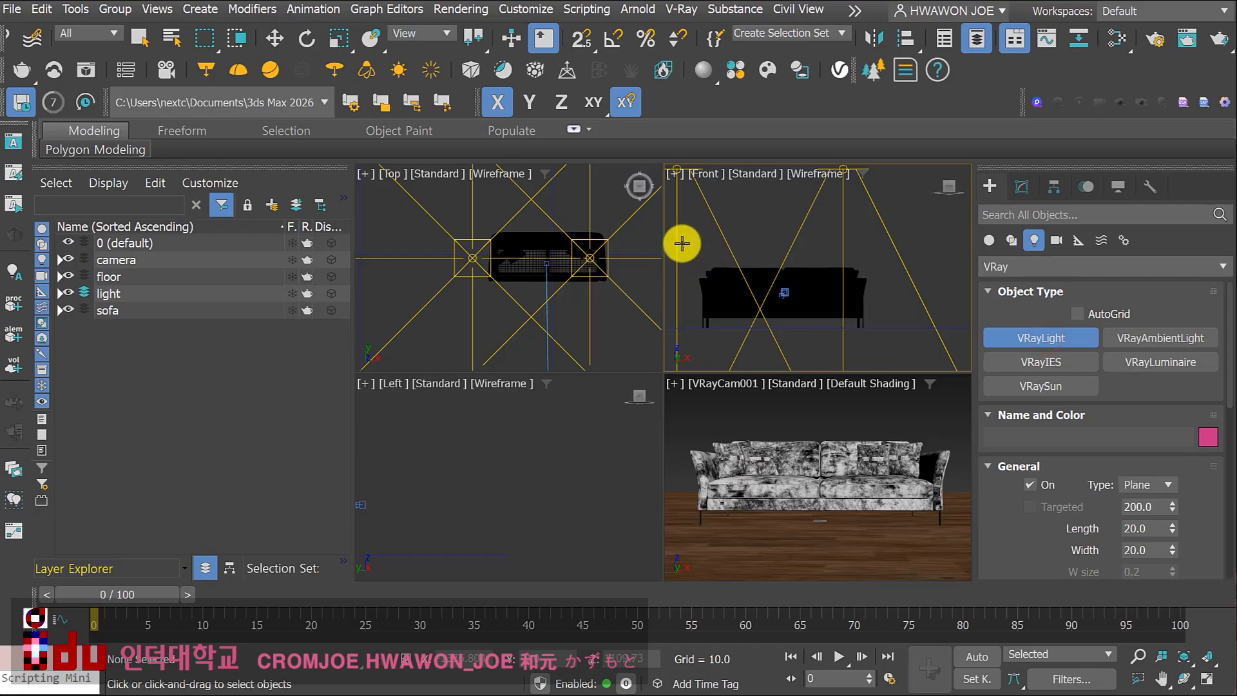
pyautogui.moveTo(682, 243); pyautogui.dragTo(892, 331)
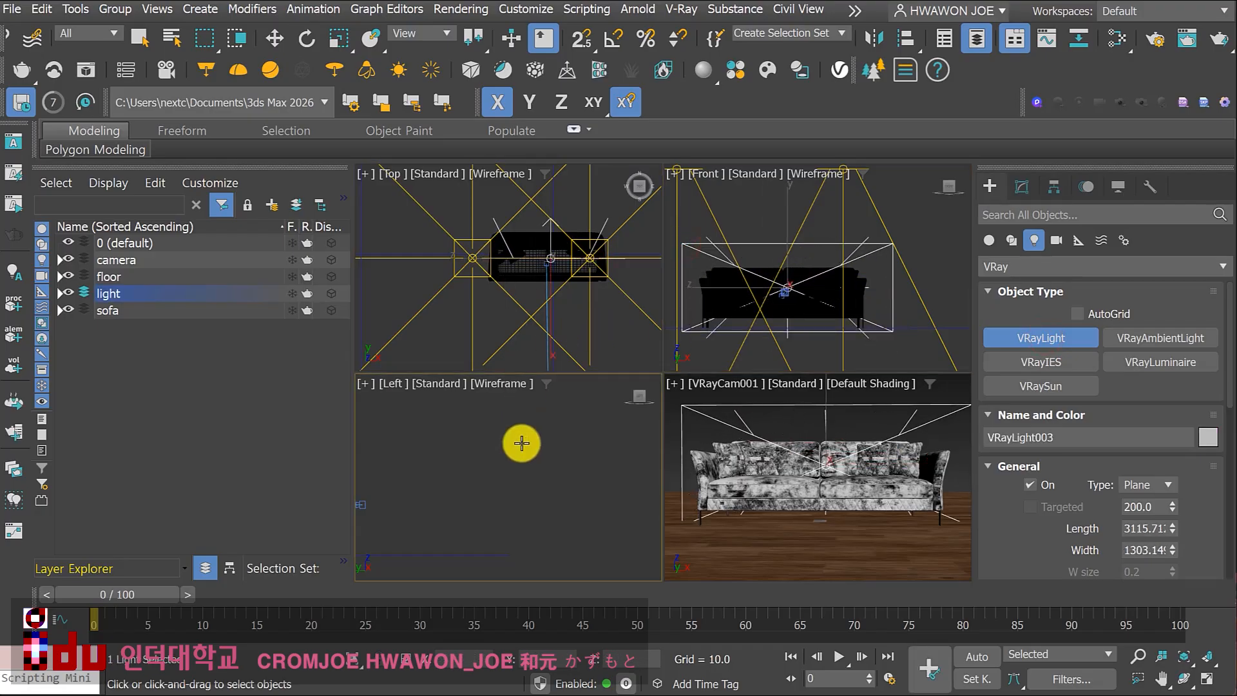
# Move the new plane light out in front of the sofa and slightly higher, working in the Left view
pyautogui.scroll(-10, 525, 463)
pyautogui.scroll(7, 500, 478)
pyautogui.moveTo(499, 477); pyautogui.dragTo(477, 519, button='middle')
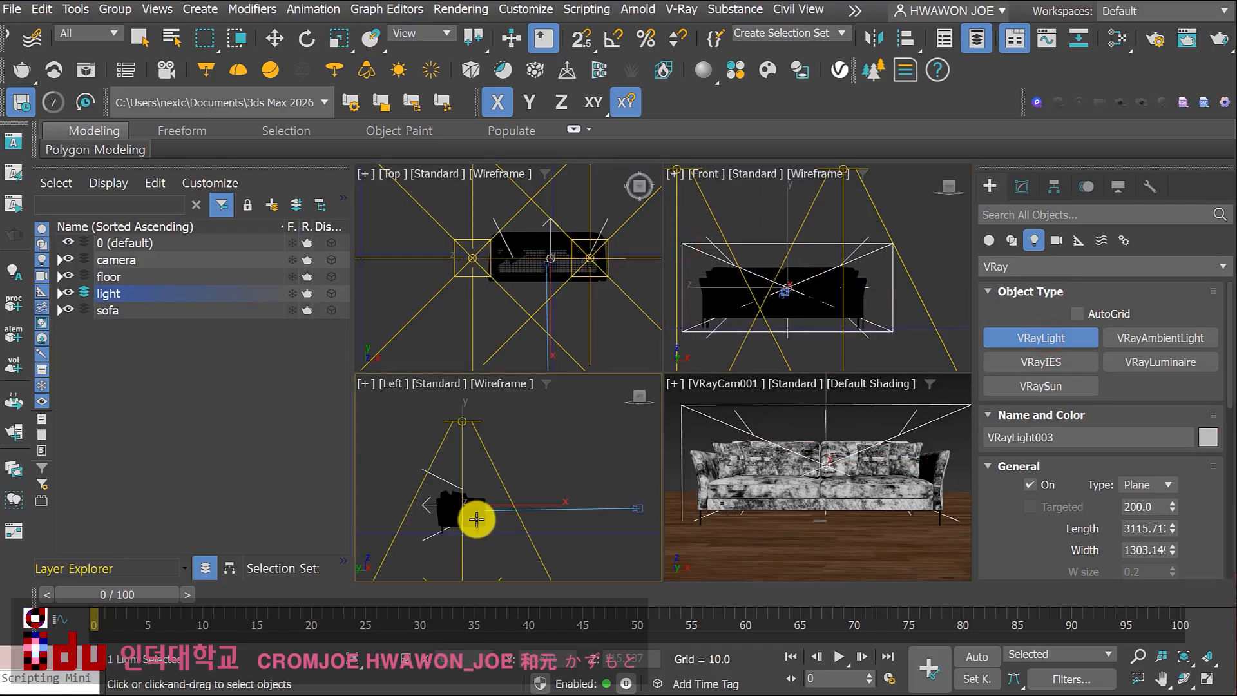
pyautogui.click(274, 39)
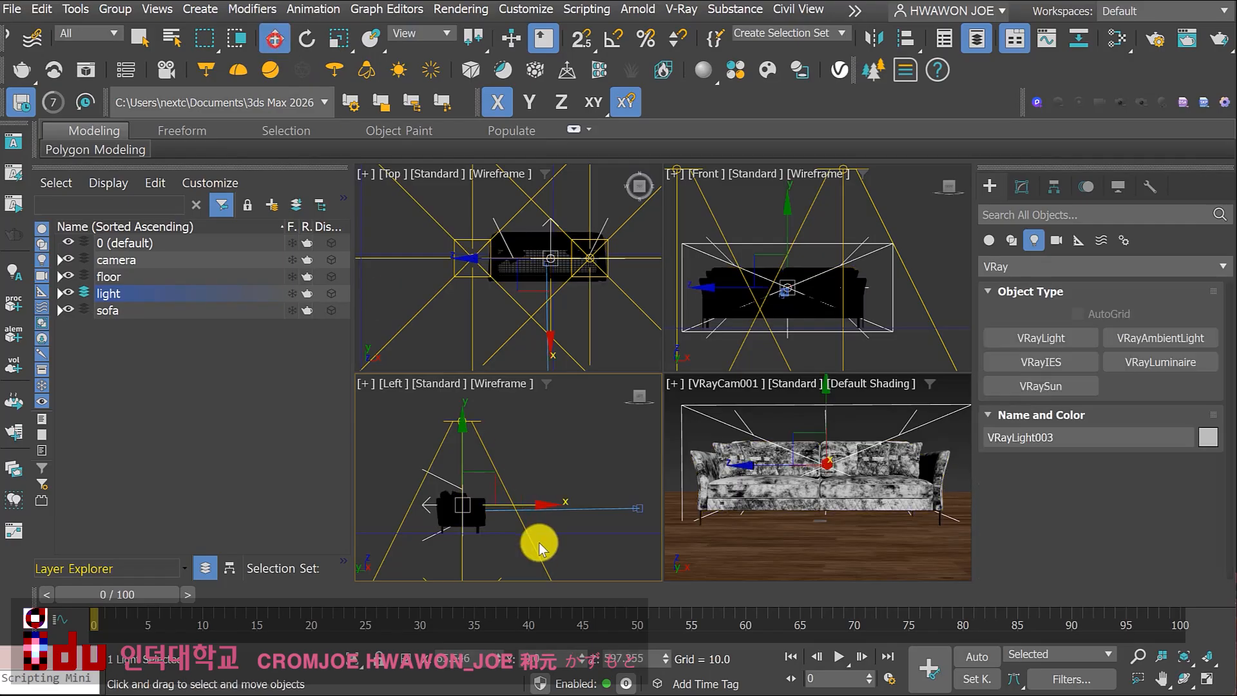
pyautogui.moveTo(539, 547); pyautogui.dragTo(521, 477, button='middle')
pyautogui.moveTo(514, 483); pyautogui.dragTo(594, 439)
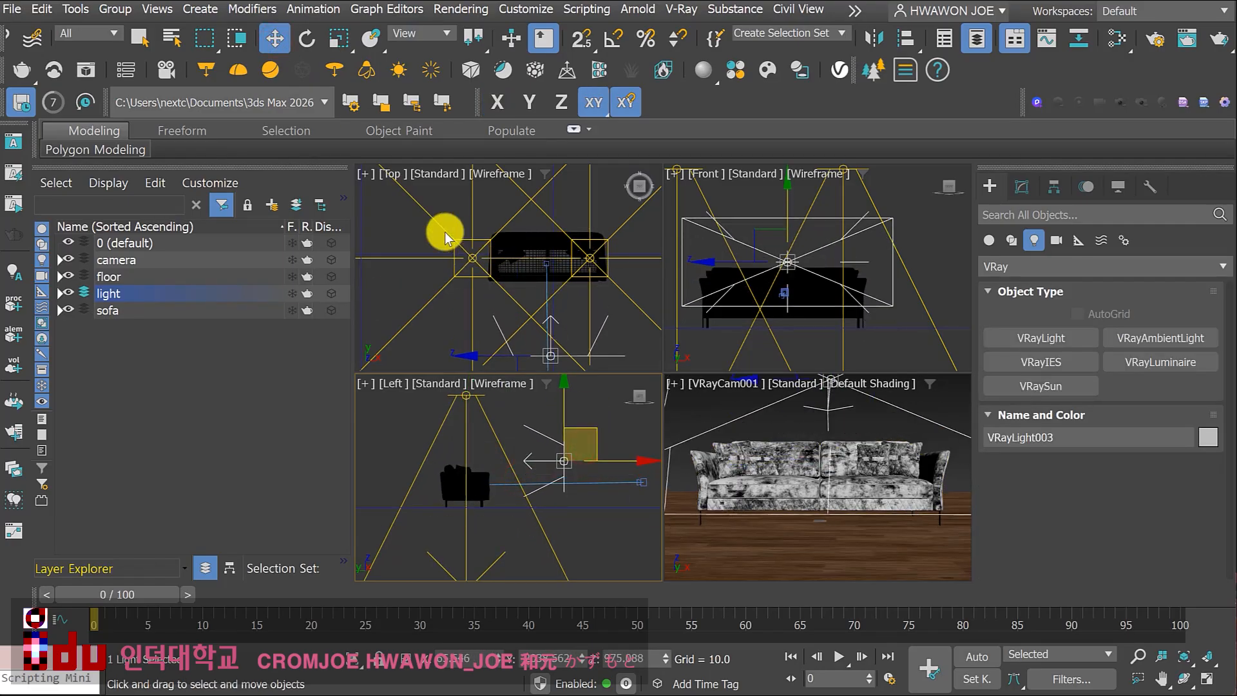
# Tilt the front plane light downward toward the sofa and raise it to a height of about 1219
pyautogui.click(307, 39)
pyautogui.moveTo(576, 441); pyautogui.dragTo(486, 455, button='middle')
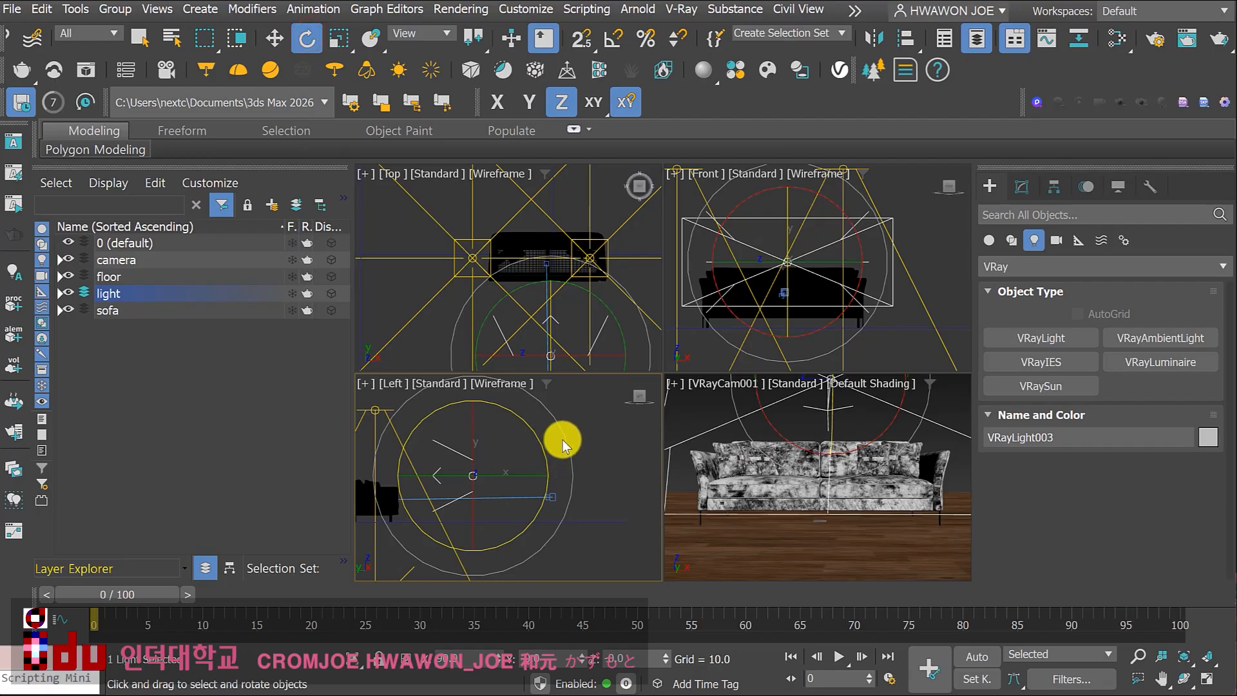
pyautogui.moveTo(569, 439)
pyautogui.mouseDown()
pyautogui.moveTo(552, 409)
pyautogui.moveTo(560, 419)
pyautogui.mouseUp()
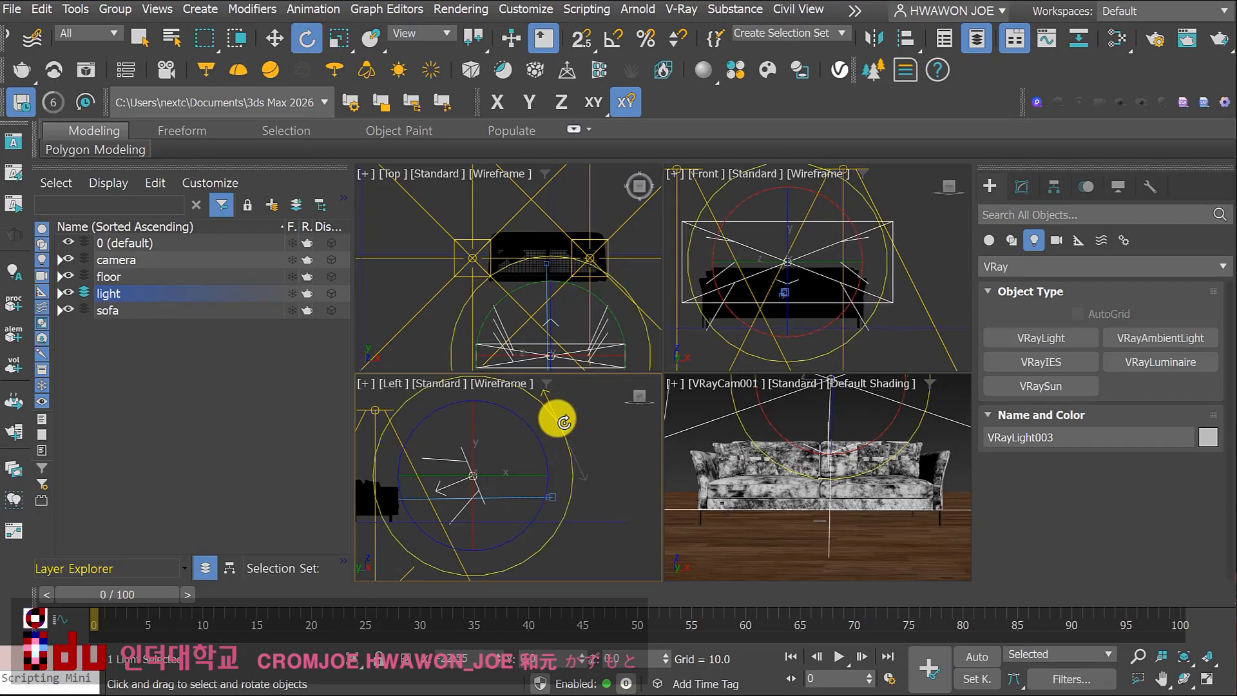
pyautogui.click(276, 41)
pyautogui.moveTo(483, 480); pyautogui.dragTo(508, 494, button='middle')
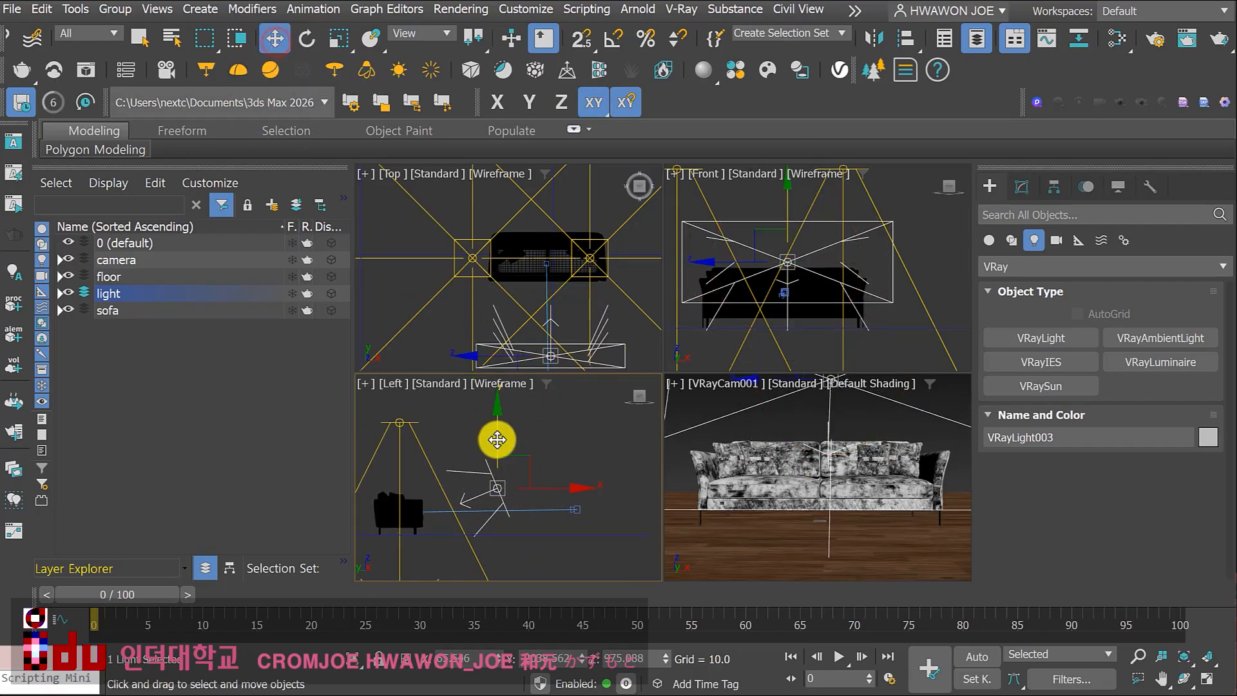
pyautogui.moveTo(495, 435); pyautogui.dragTo(495, 421)
# Make the front plane light invisible and stop it from affecting specular and reflections
pyautogui.click(1021, 186)
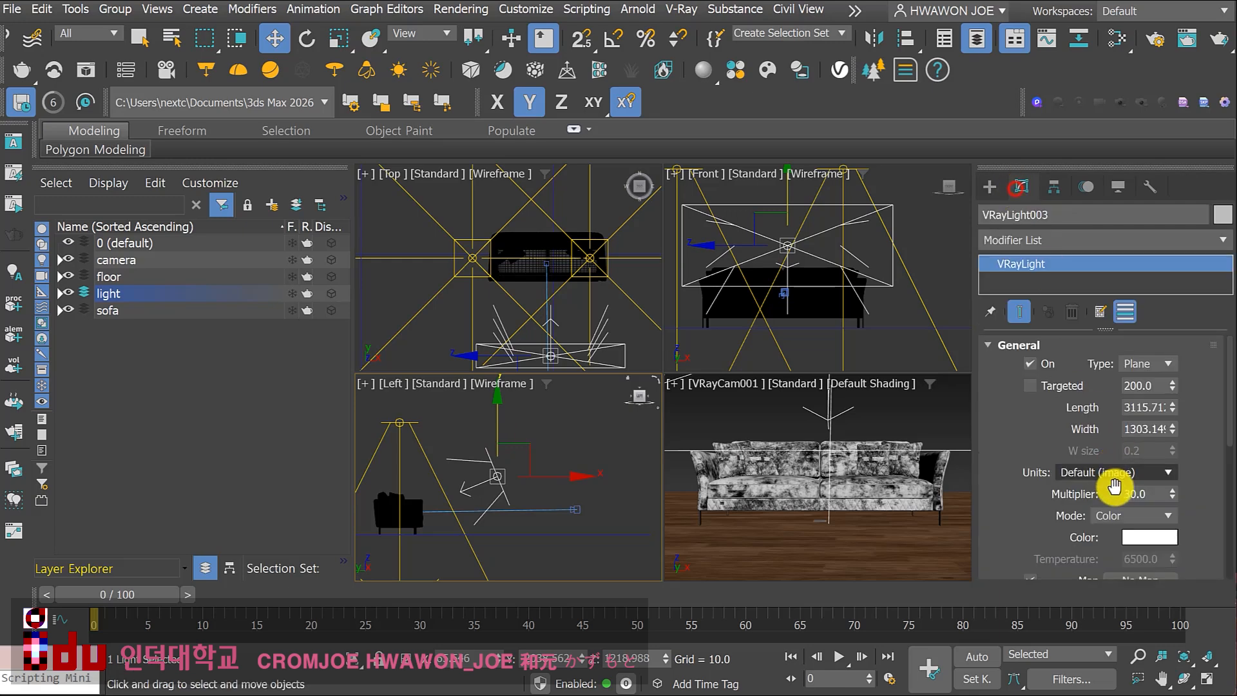
pyautogui.moveTo(1202, 489); pyautogui.dragTo(1181, 342)
pyautogui.moveTo(1198, 525); pyautogui.dragTo(1182, 389)
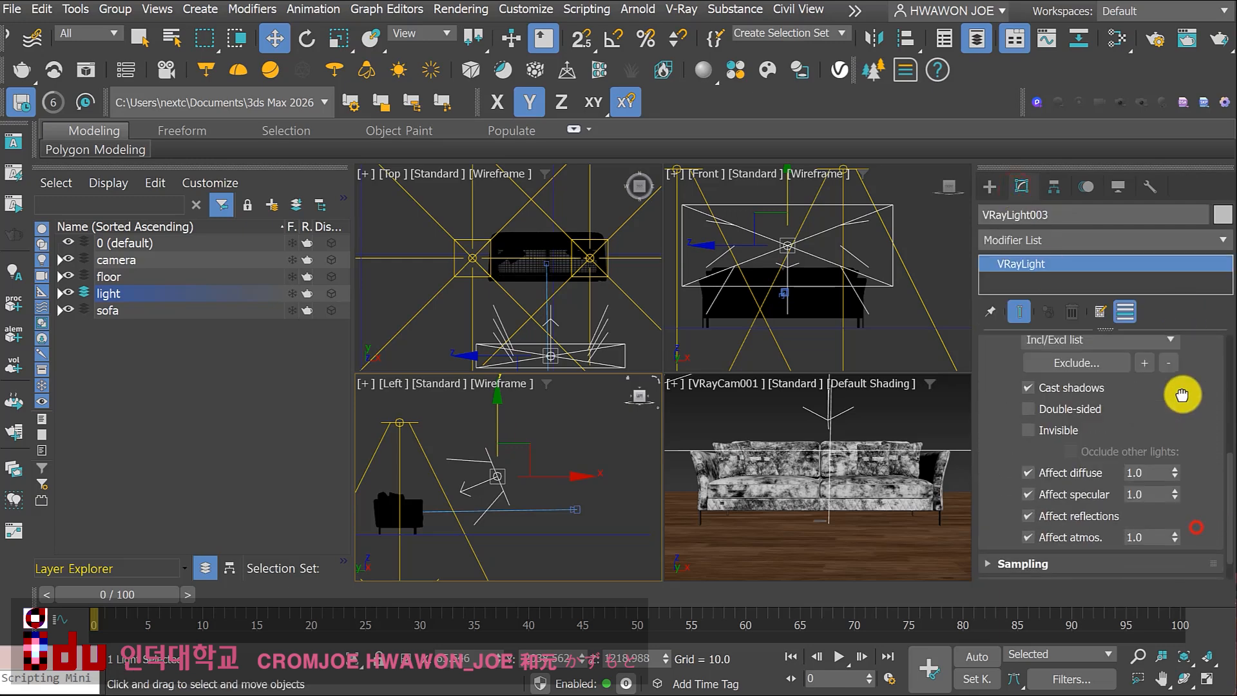
pyautogui.click(1030, 430)
pyautogui.click(1031, 494)
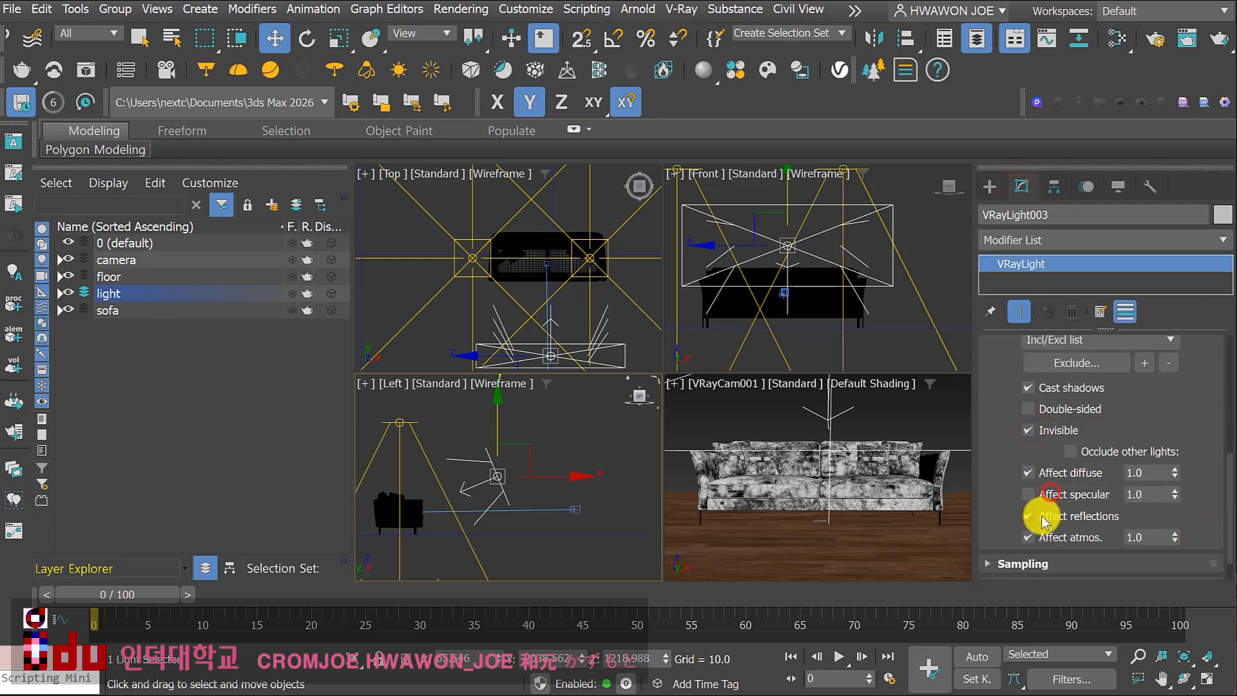
pyautogui.click(1031, 515)
# Clone the front plane light in the Top view as one independent copy placed behind the sofa
pyautogui.rightClick(519, 297)
pyautogui.scroll(-3, 525, 313)
pyautogui.moveTo(543, 330); pyautogui.dragTo(550, 352, button='middle')
pyautogui.scroll(-3, 547, 293)
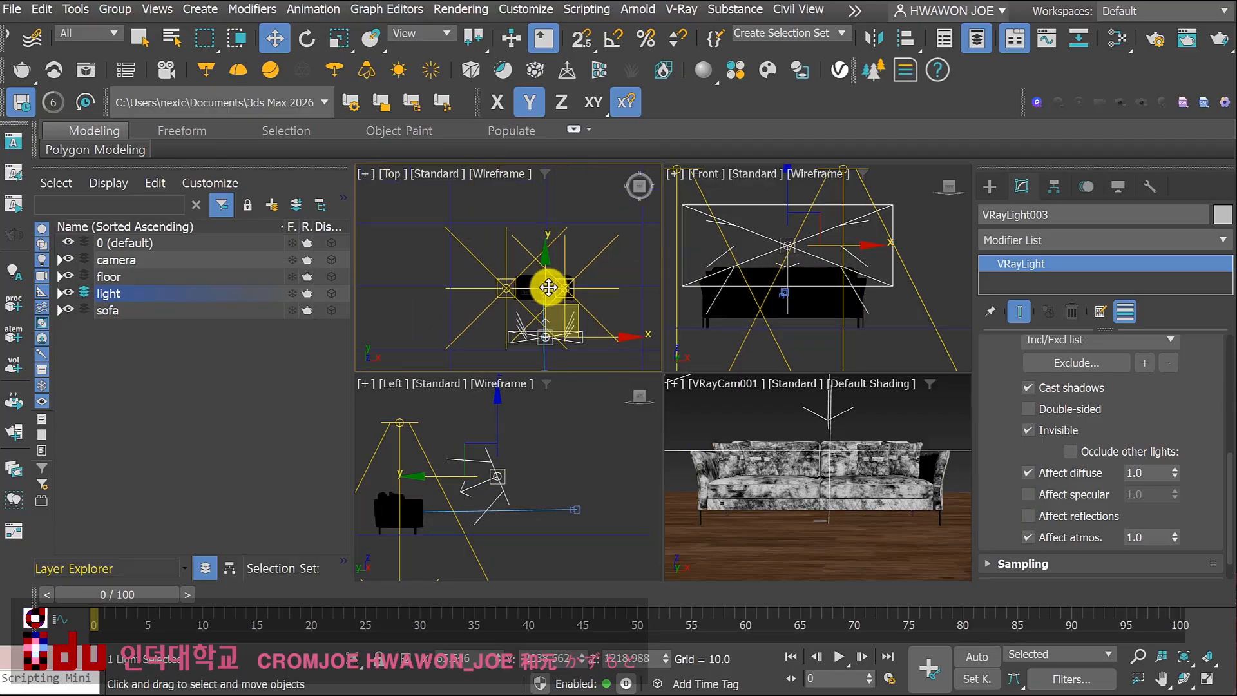
pyautogui.keyDown('shift'); pyautogui.moveTo(544, 278); pyautogui.dragTo(562, 193); pyautogui.keyUp('shift')
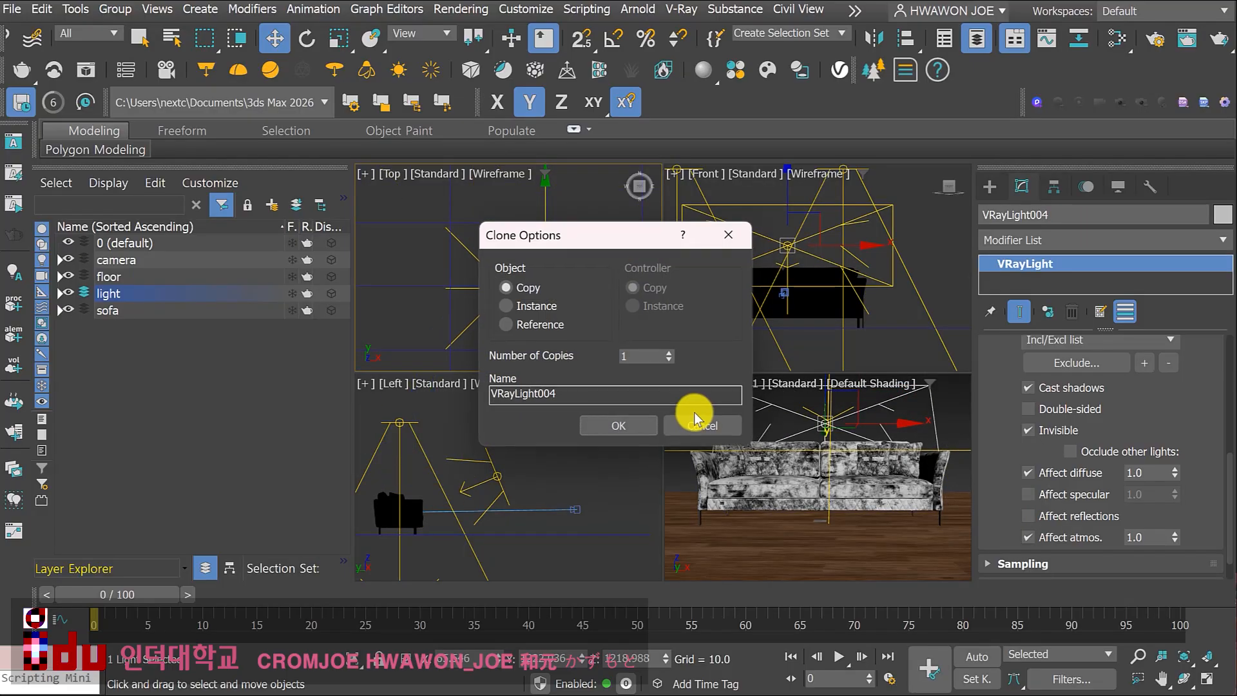
pyautogui.click(619, 426)
# Rotate the rear plane light in the Left view so it points down toward the back of the sofa
pyautogui.scroll(-2, 837, 289)
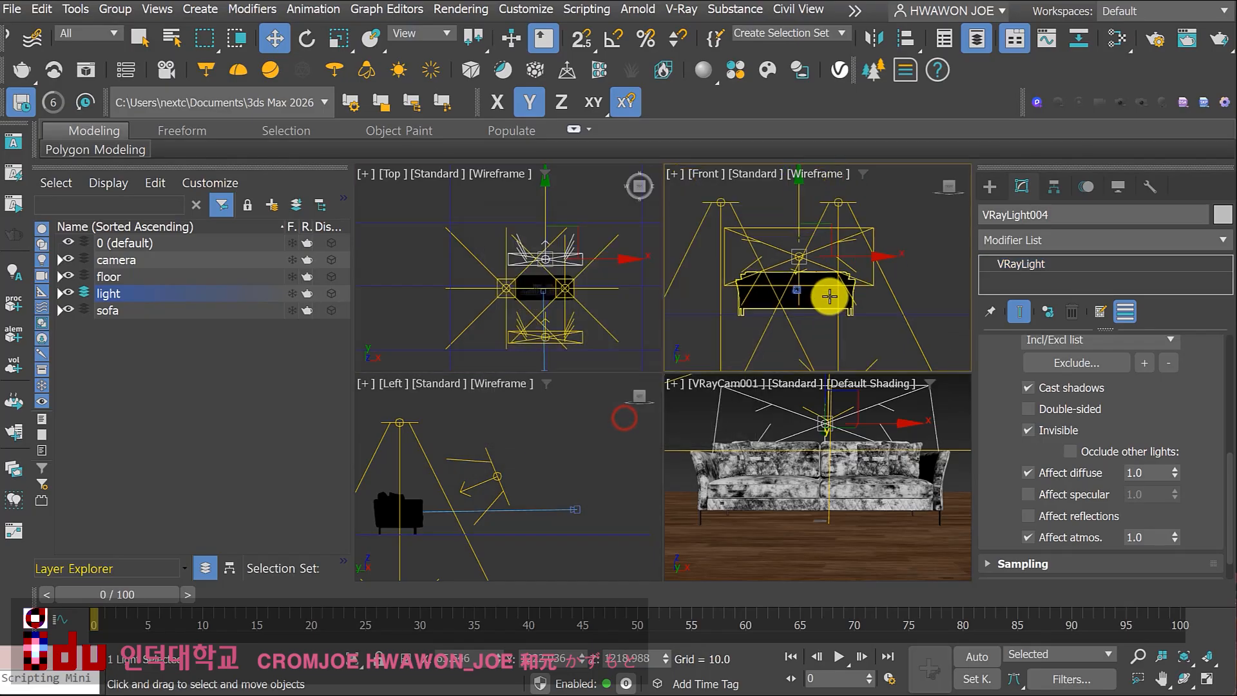
pyautogui.moveTo(464, 477); pyautogui.dragTo(661, 442, button='middle')
pyautogui.moveTo(498, 464); pyautogui.dragTo(477, 477, button='middle')
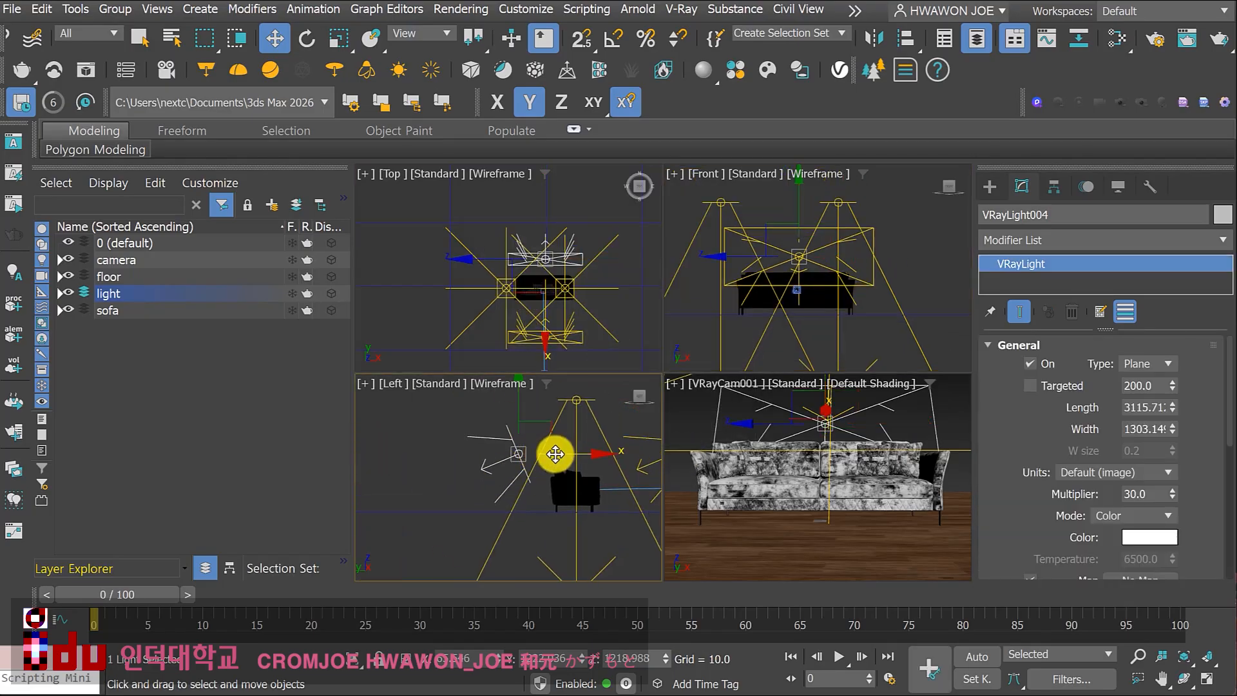
pyautogui.click(307, 39)
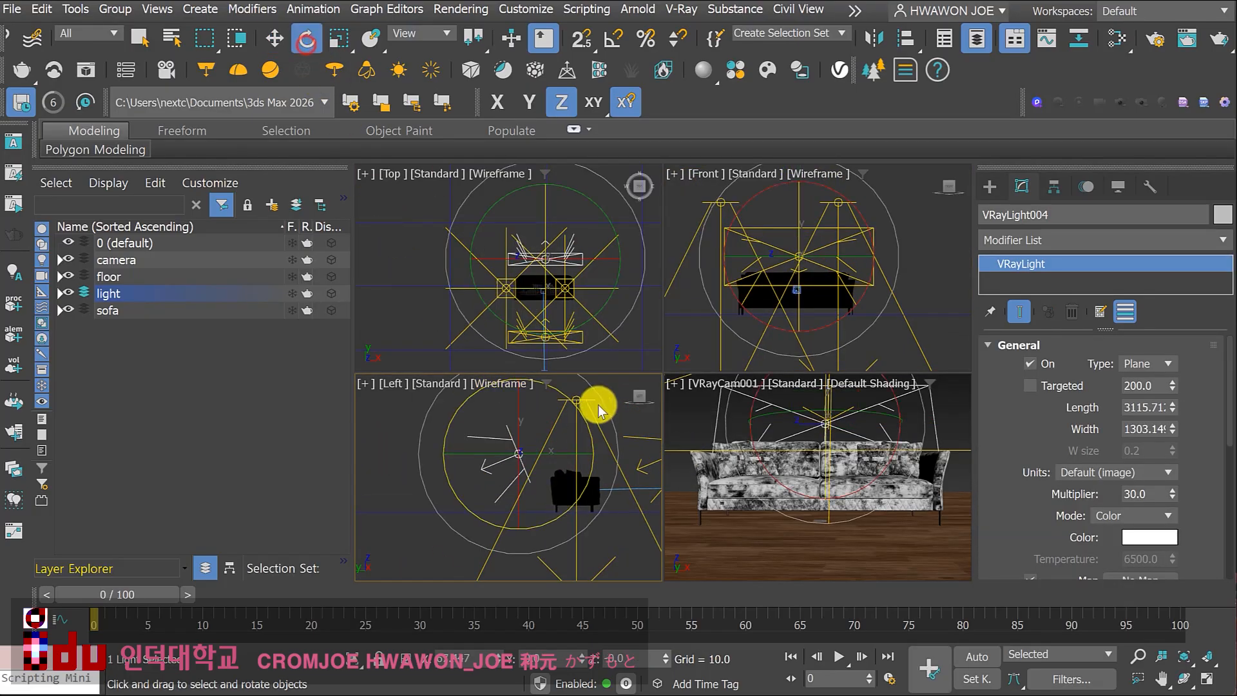
pyautogui.moveTo(604, 408); pyautogui.dragTo(585, 311)
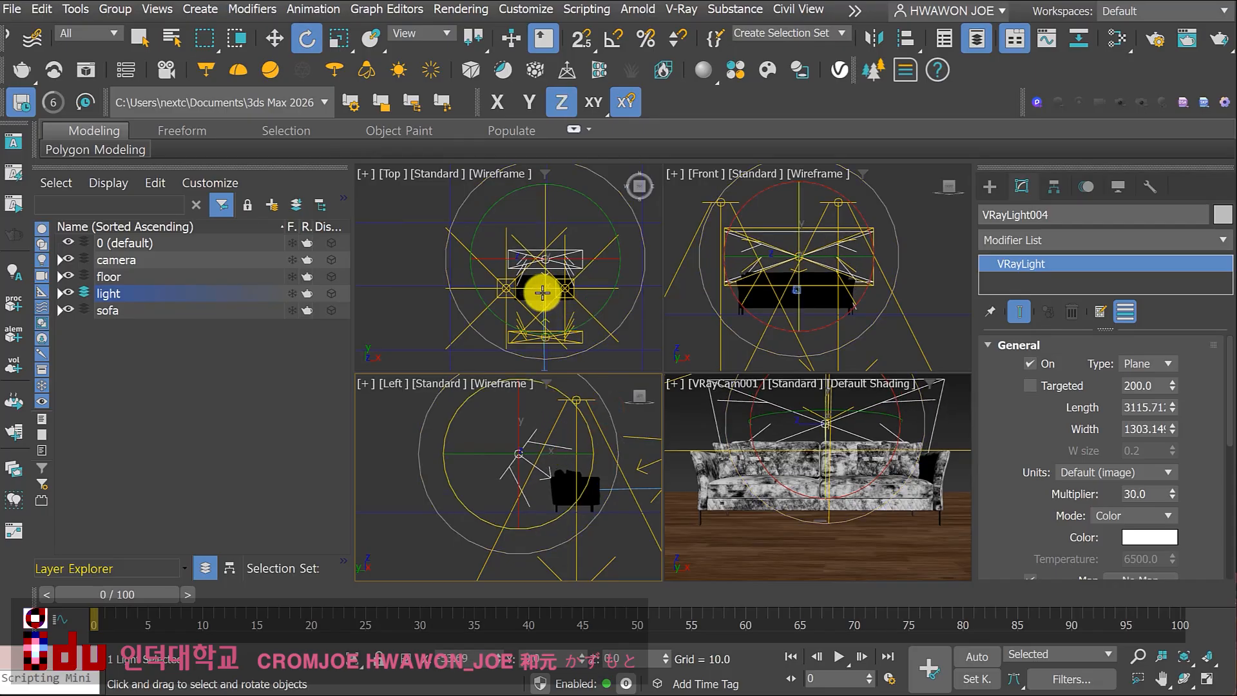
# Shift the rear plane light slightly back and sideways, and enlarge it to about 4306 long by 1520 wide
pyautogui.click(546, 266)
pyautogui.moveTo(555, 309); pyautogui.dragTo(563, 337, button='middle')
pyautogui.press('w')
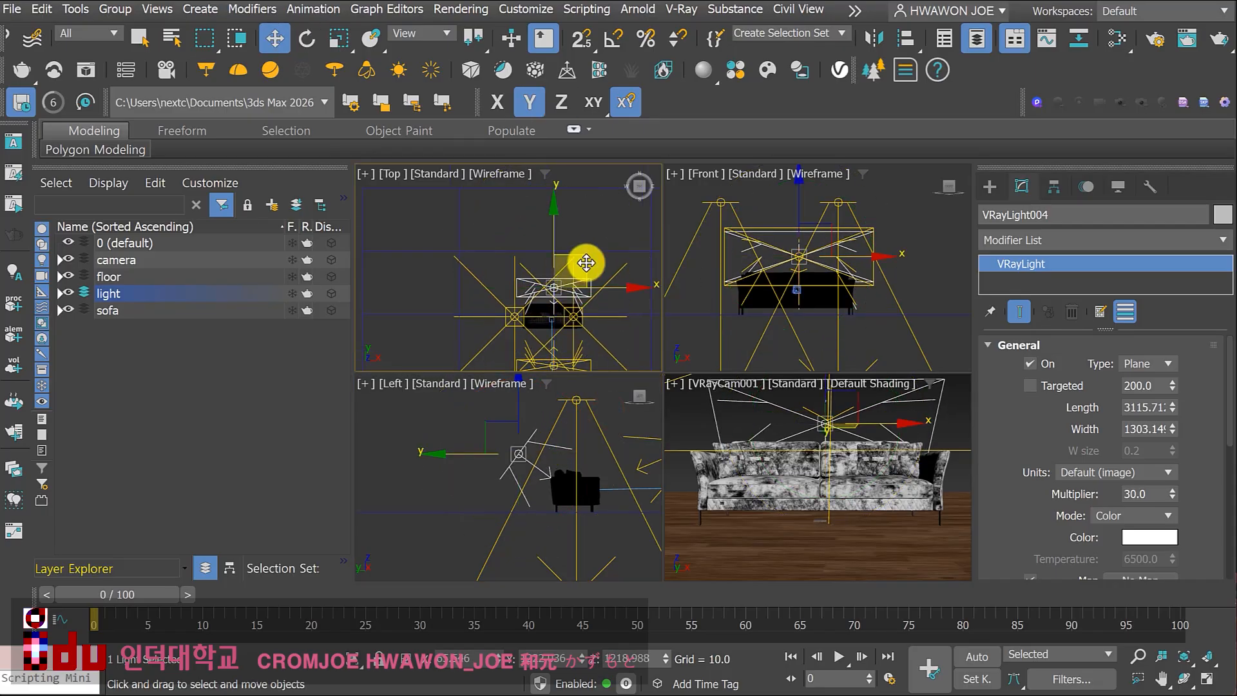
pyautogui.moveTo(586, 263); pyautogui.dragTo(578, 259)
pyautogui.moveTo(1171, 431); pyautogui.dragTo(1170, 354)
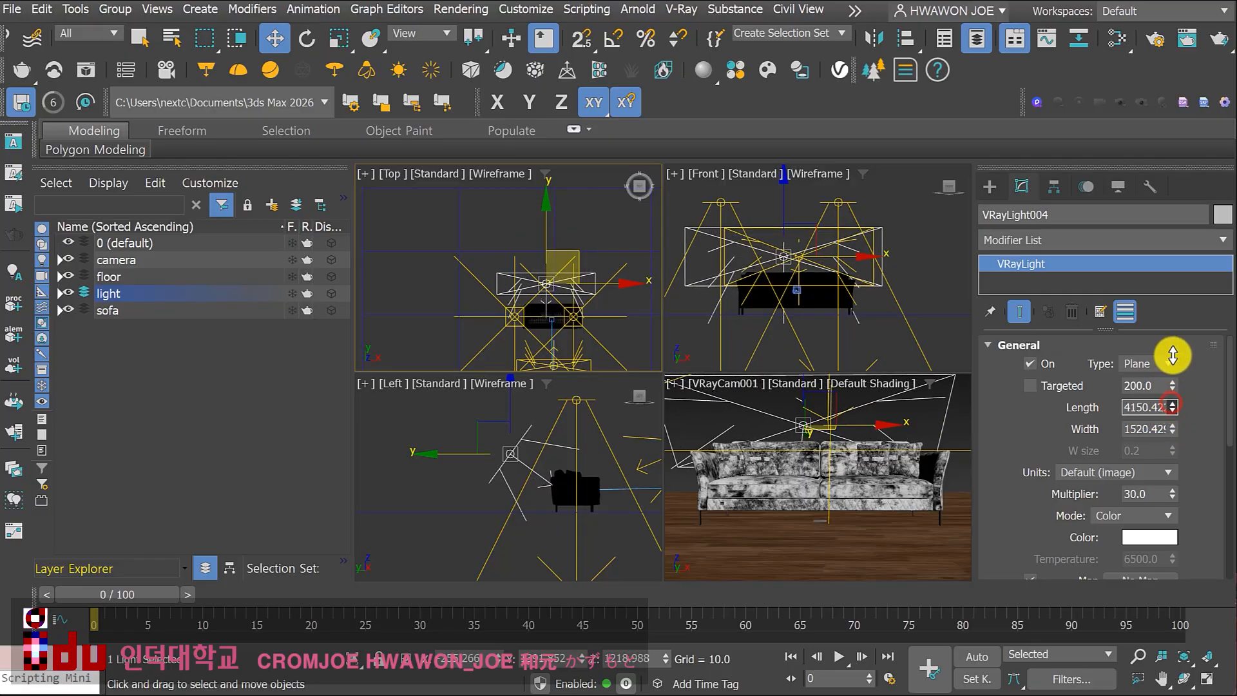
pyautogui.rightClick(572, 256)
pyautogui.click(586, 267)
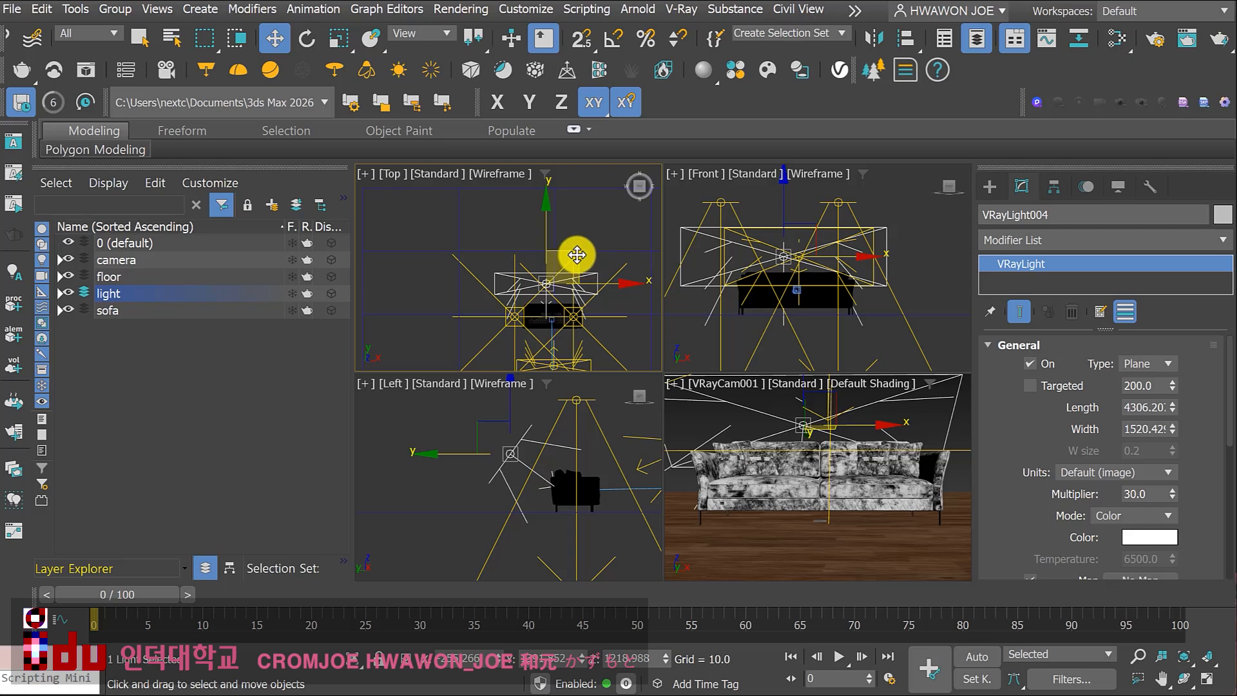
# Move the rear plane light slightly farther behind the sofa and raise it to a height of about 1587
pyautogui.moveTo(574, 254); pyautogui.dragTo(566, 243)
pyautogui.hotkey('ctrl', 'z')
pyautogui.rightClick(481, 421)
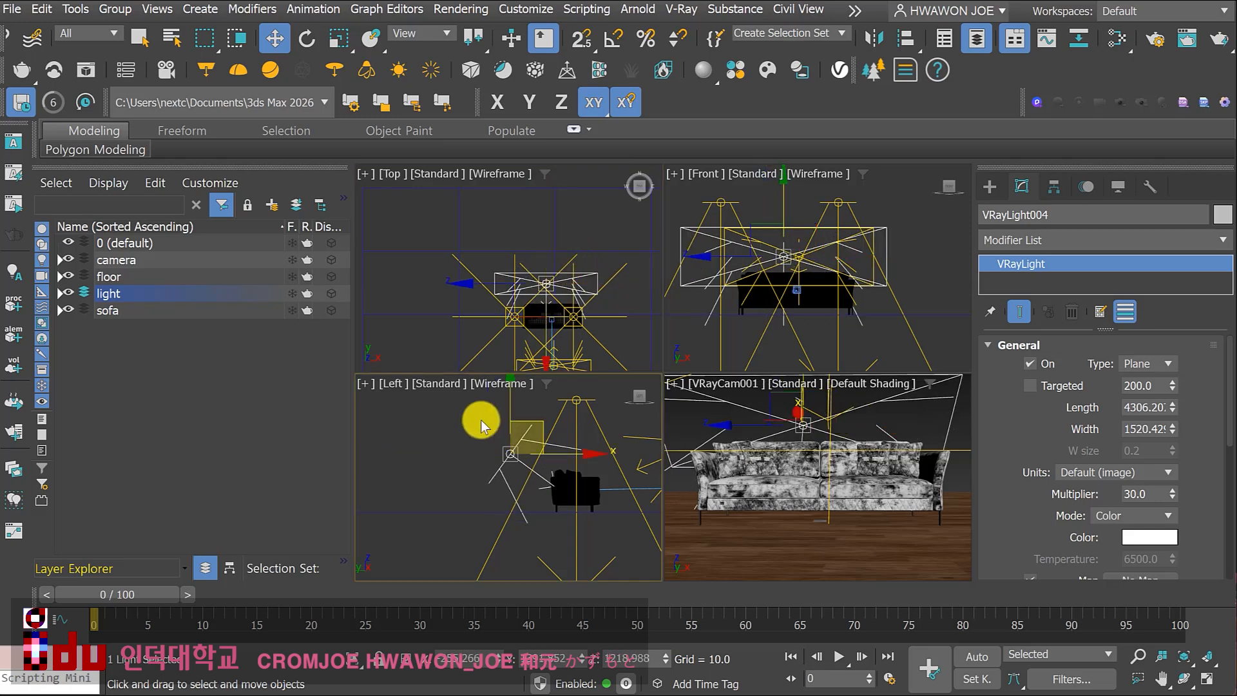
pyautogui.moveTo(538, 419); pyautogui.dragTo(538, 400)
# Maximize the VRayCam001 view and render the sofa with the front and rear plane lights
pyautogui.rightClick(892, 505)
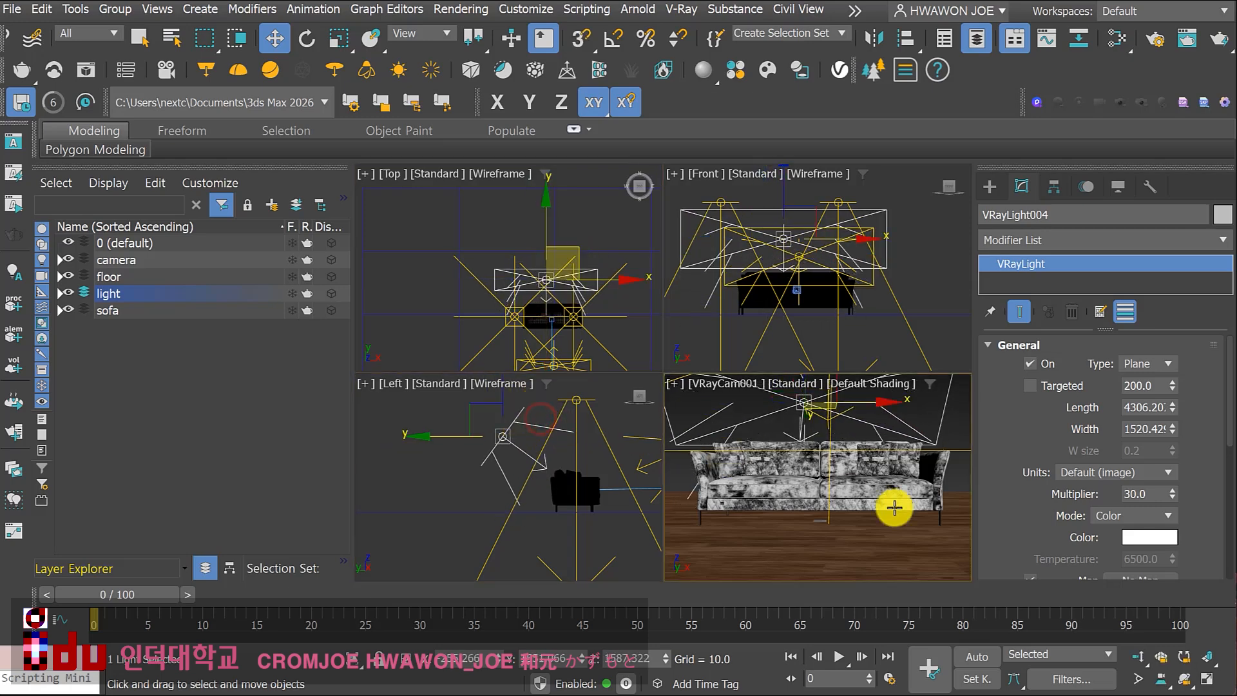
pyautogui.click(1206, 678)
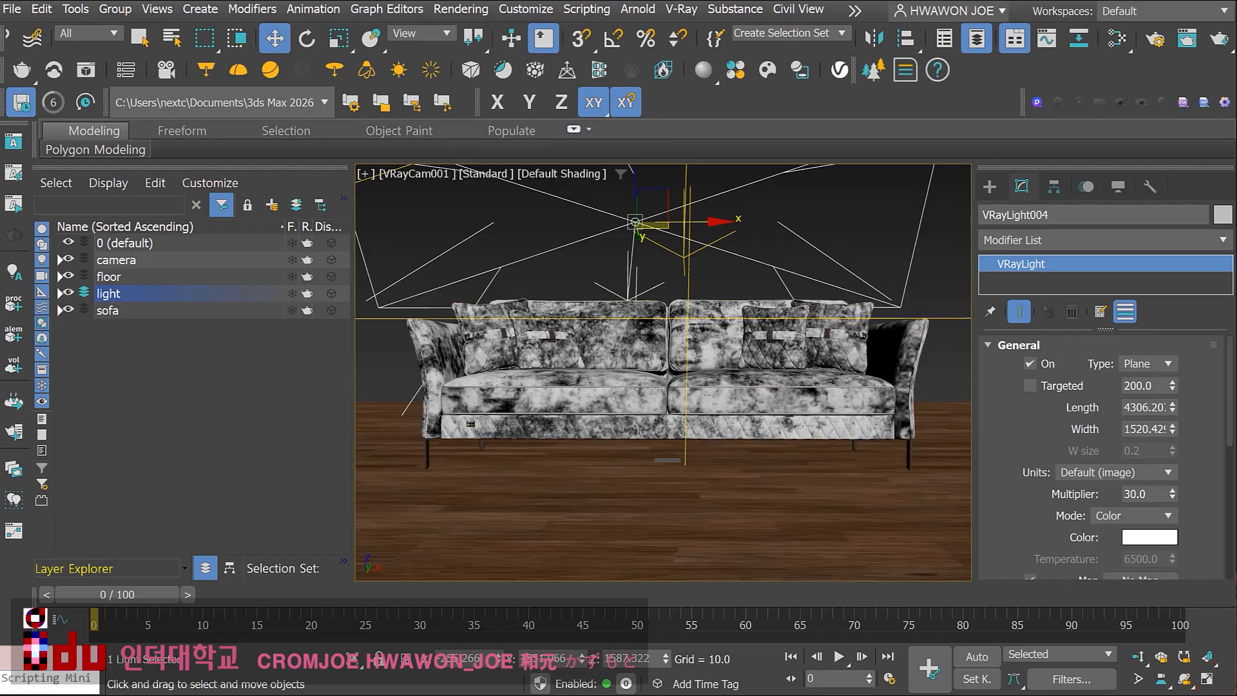
pyautogui.click(1218, 39)
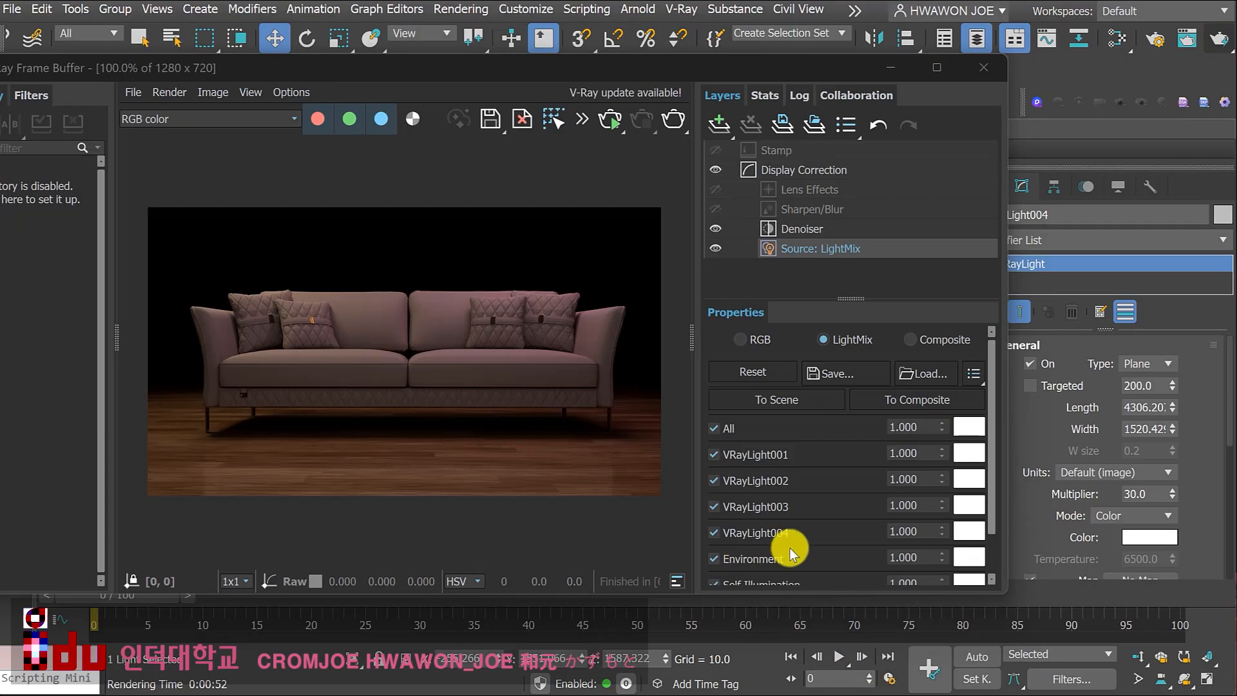
# Try LightMix intensities of 4 and 1 for VRayLight003, and set it to 2
pyautogui.doubleClick(920, 505)
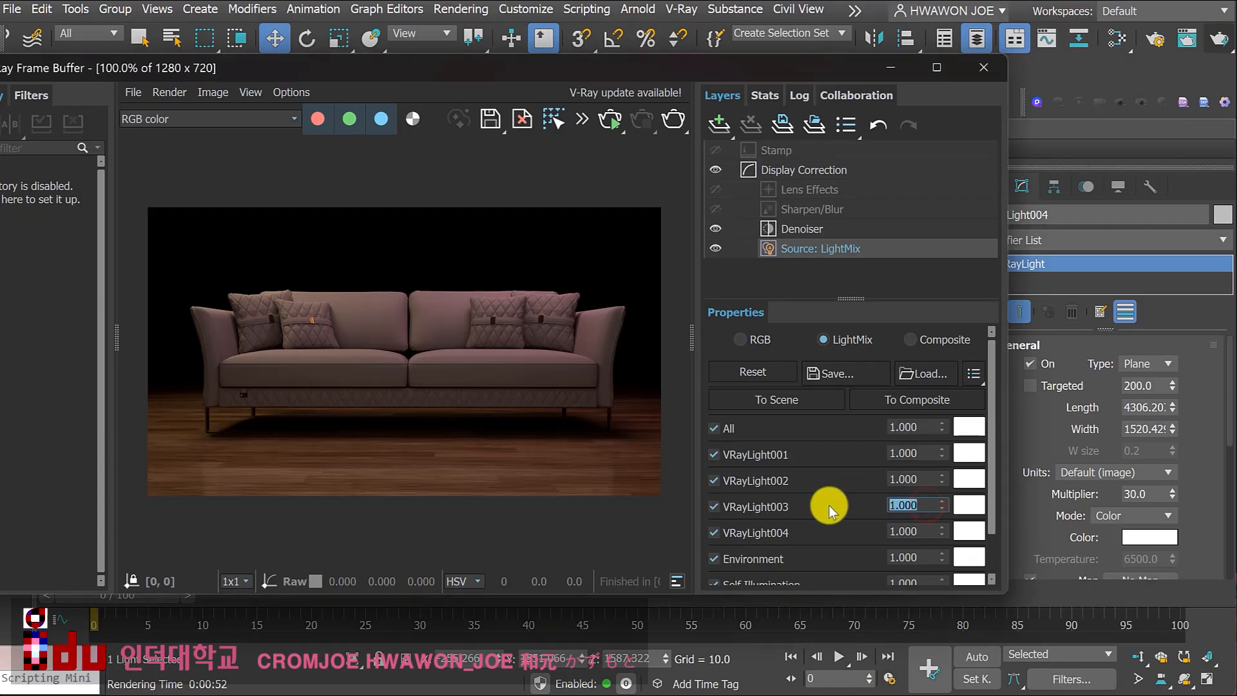
pyautogui.click(715, 507)
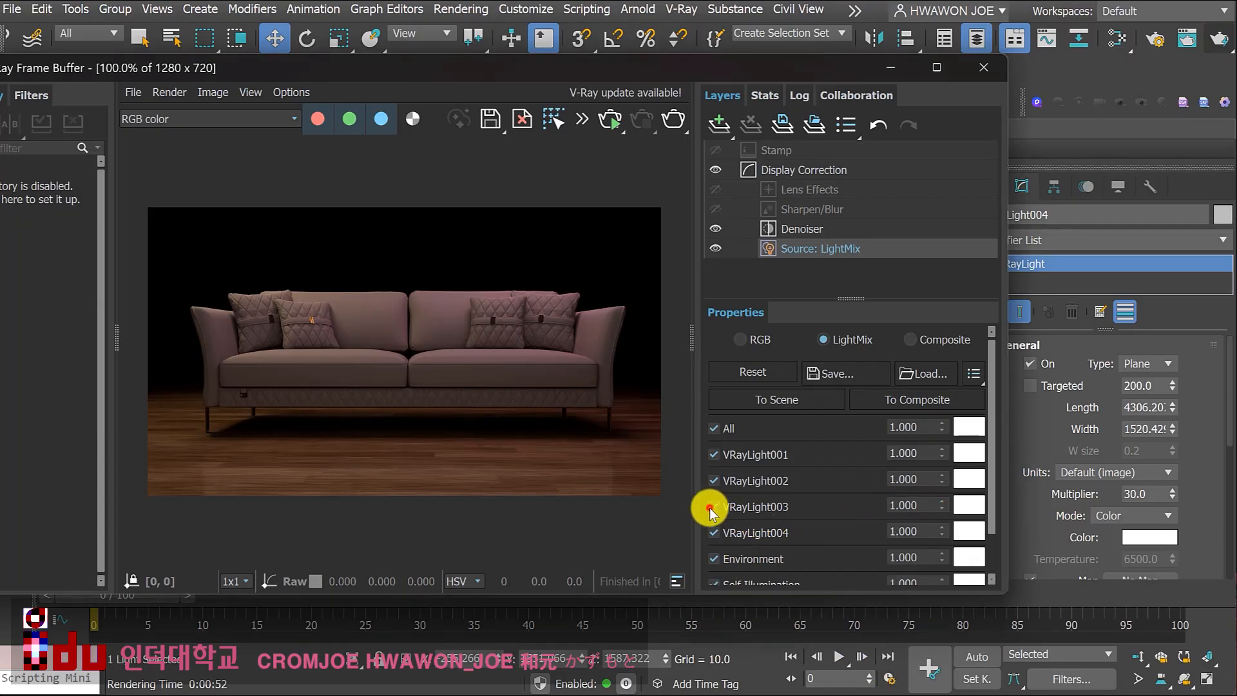
pyautogui.click(715, 507)
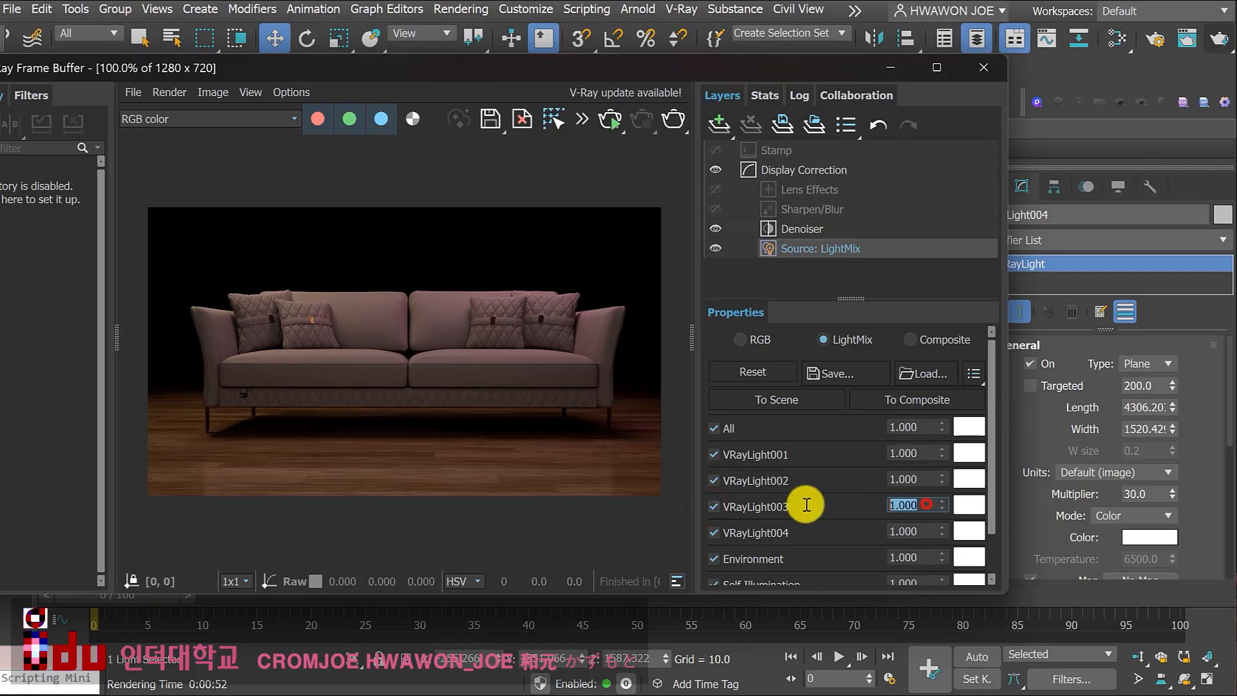
pyautogui.write('4')
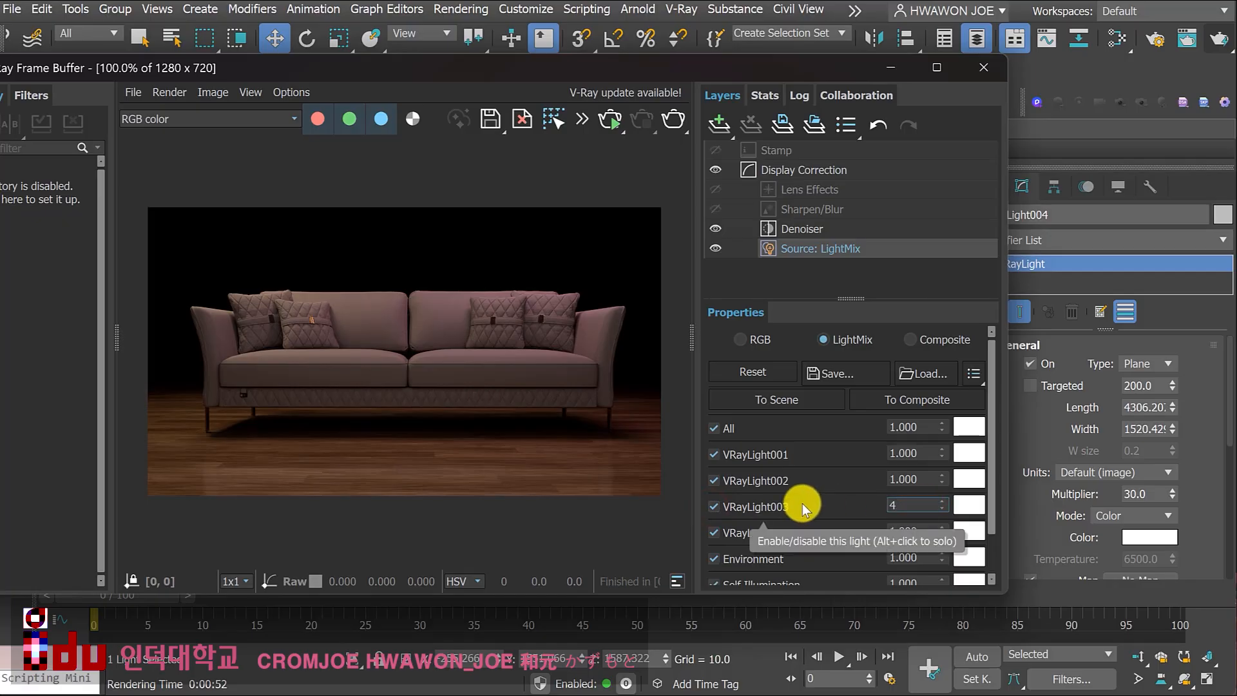
pyautogui.press('Return')
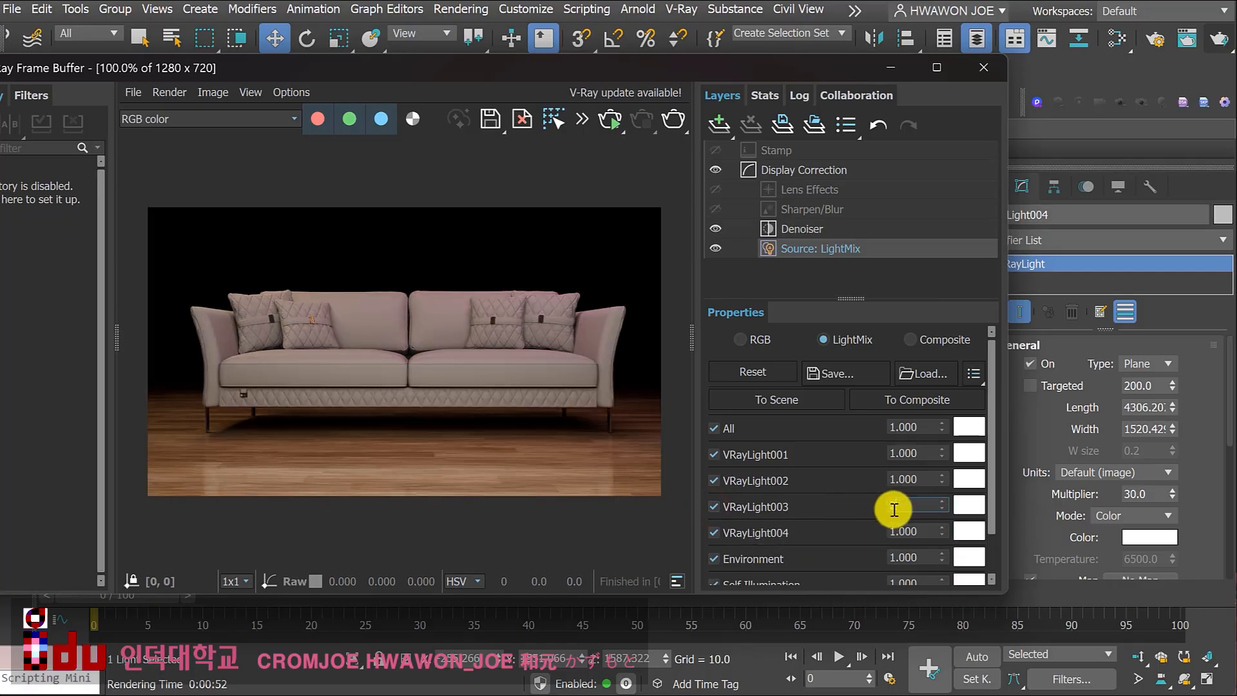
pyautogui.write('1')
pyautogui.press('Return')
pyautogui.write('2')
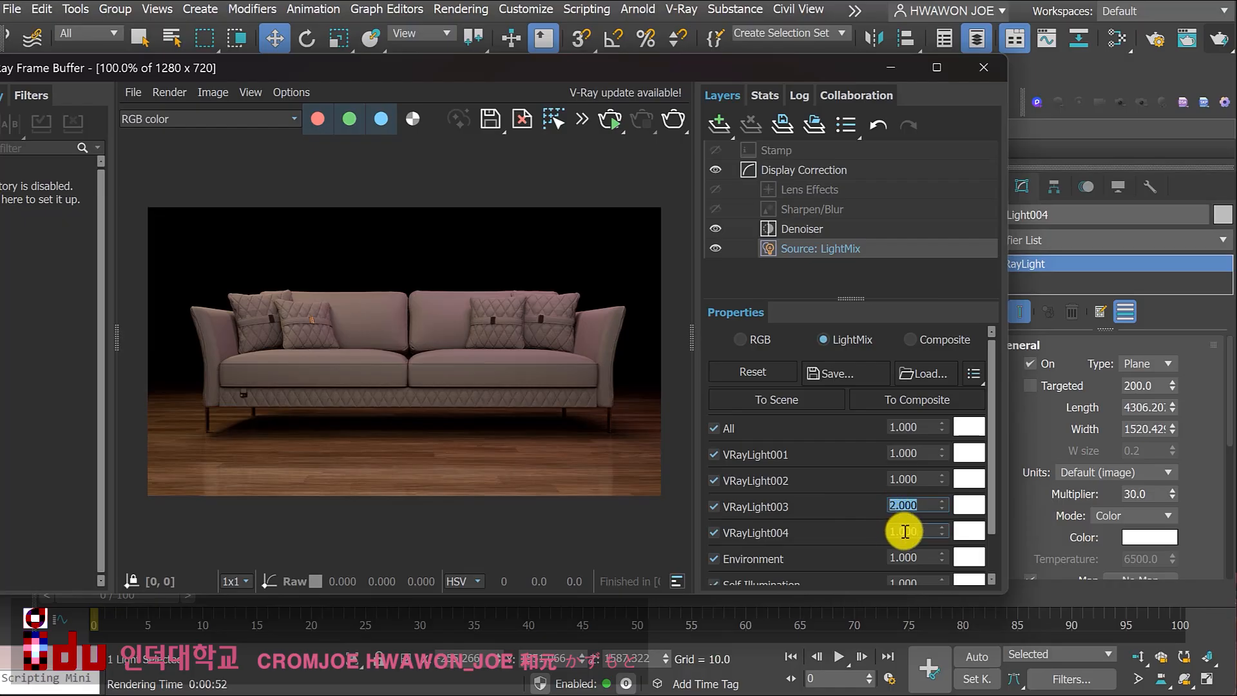
pyautogui.press('Return')
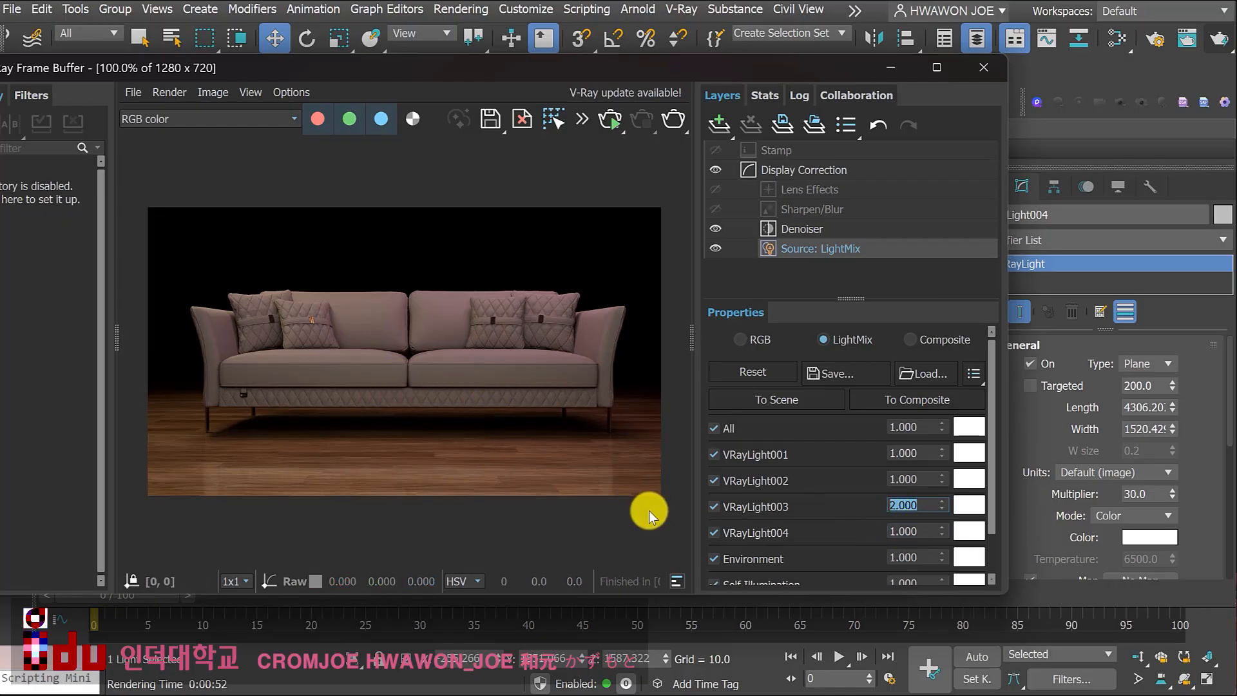
# Set the LightMix intensity of VRayLight004 to 5 and tint it a pale muted yellow
pyautogui.doubleClick(911, 531)
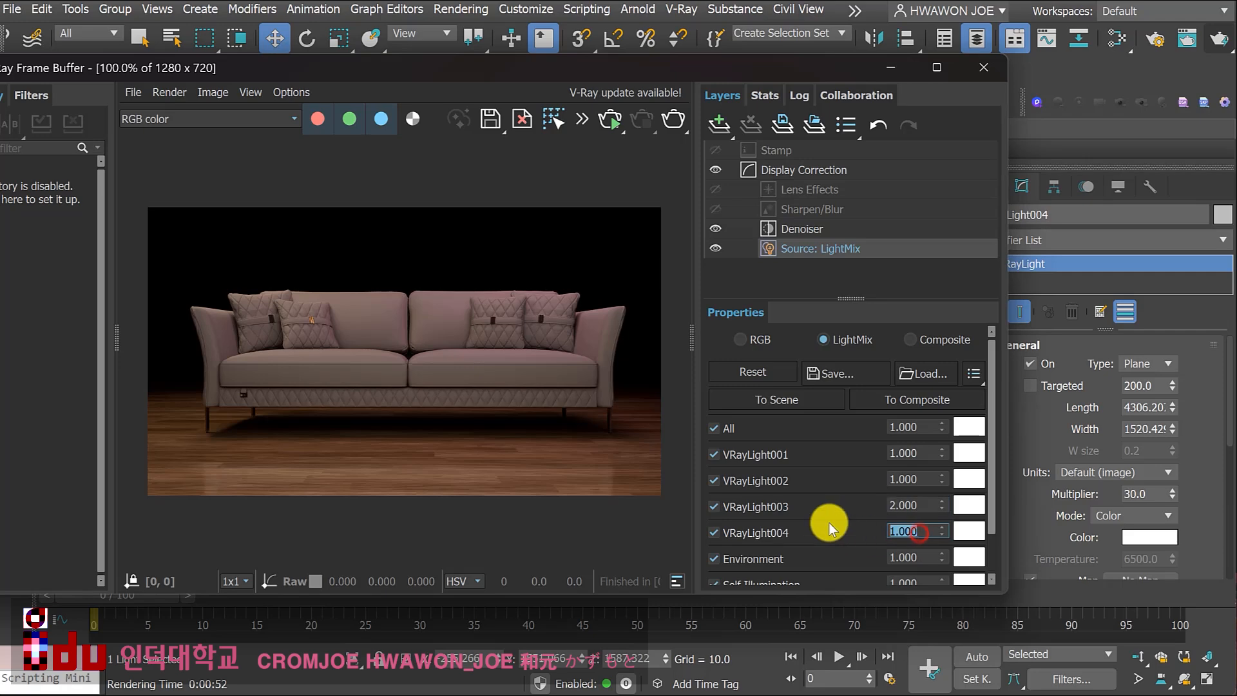
pyautogui.write('5')
pyautogui.press('Return')
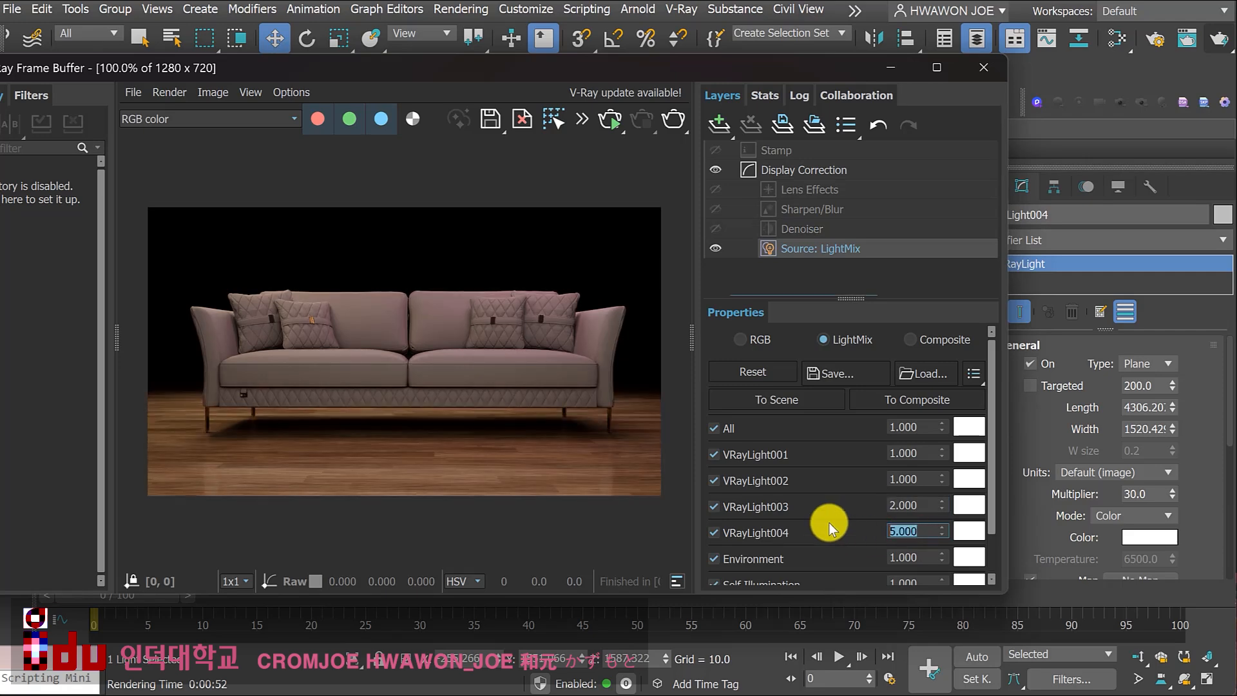
pyautogui.click(967, 529)
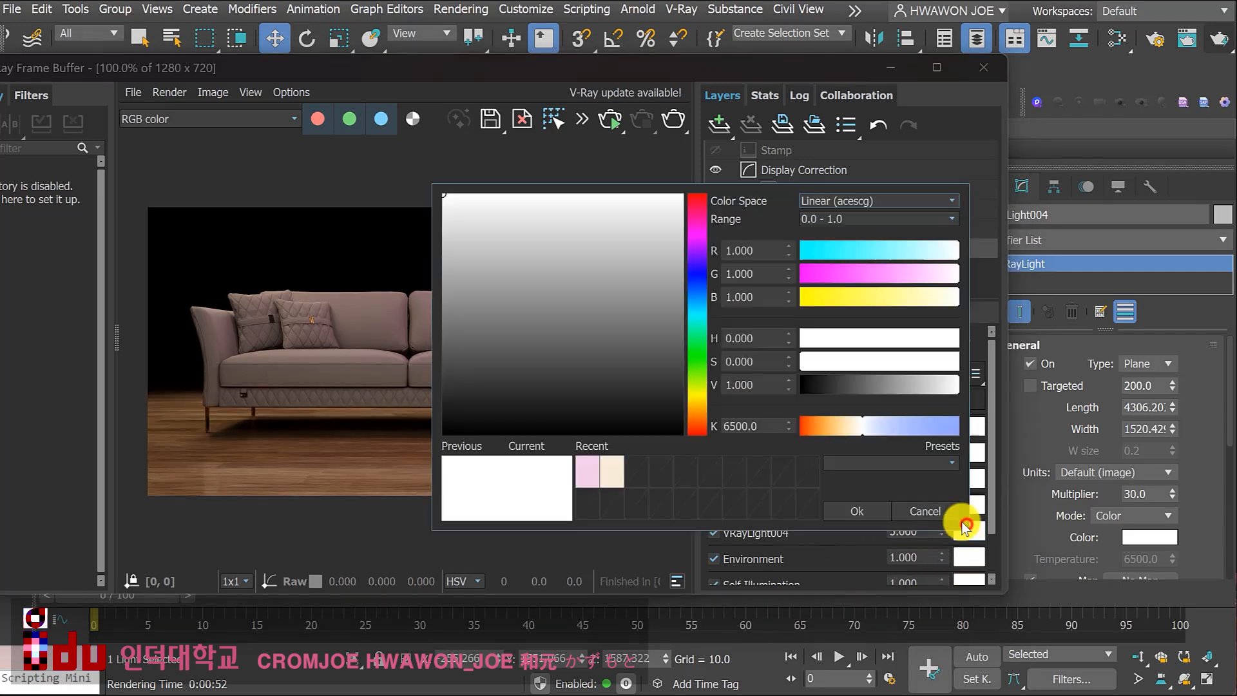
pyautogui.moveTo(712, 362); pyautogui.dragTo(696, 399)
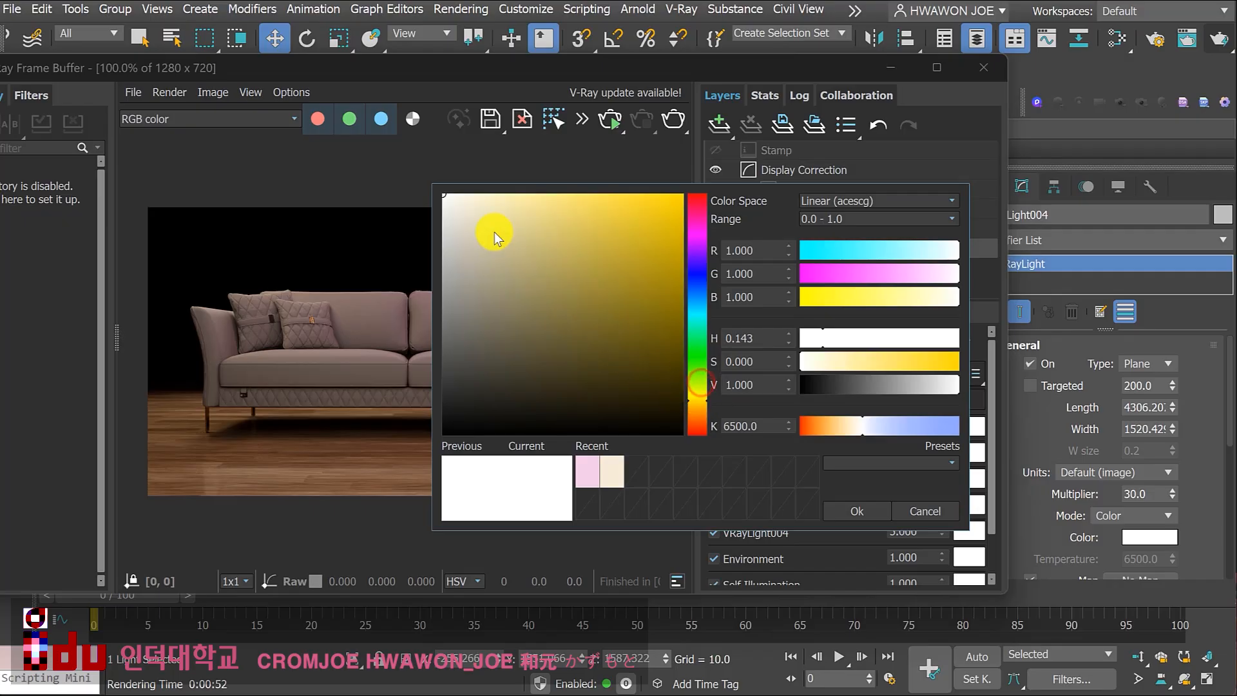
pyautogui.moveTo(493, 231); pyautogui.dragTo(496, 224)
pyautogui.click(857, 511)
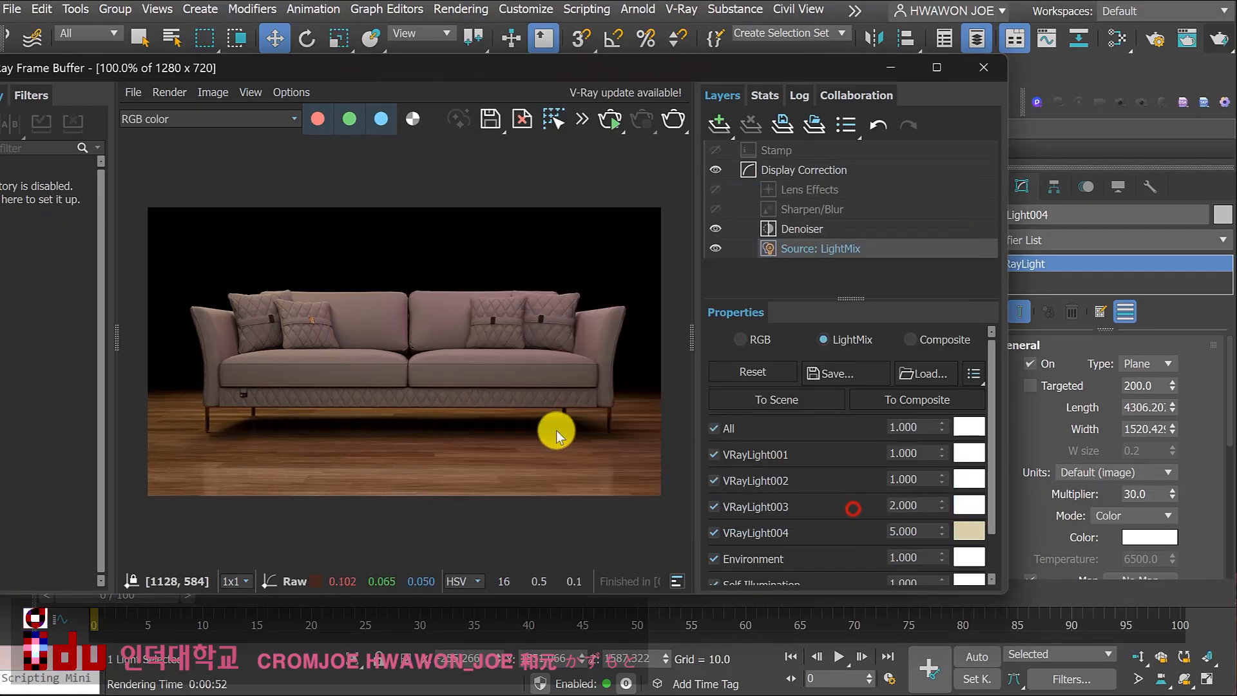